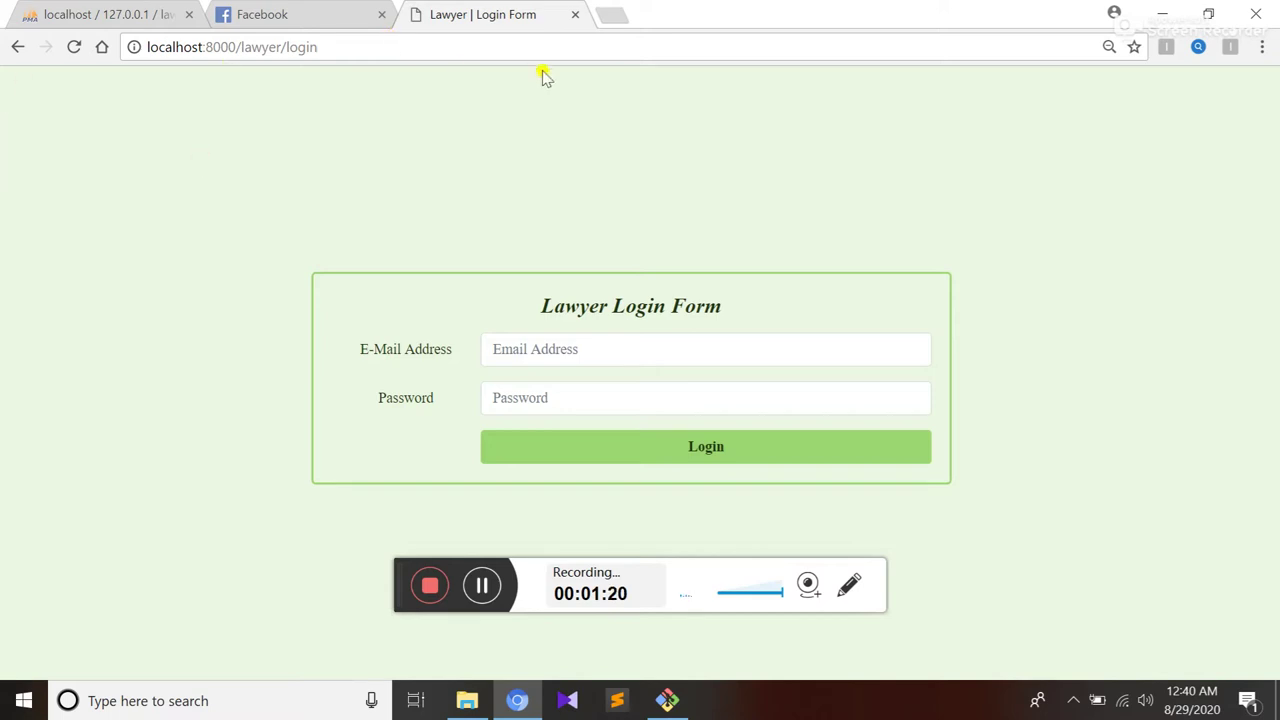
Open Chromium's main menu from the lawyer login page
click(1262, 47)
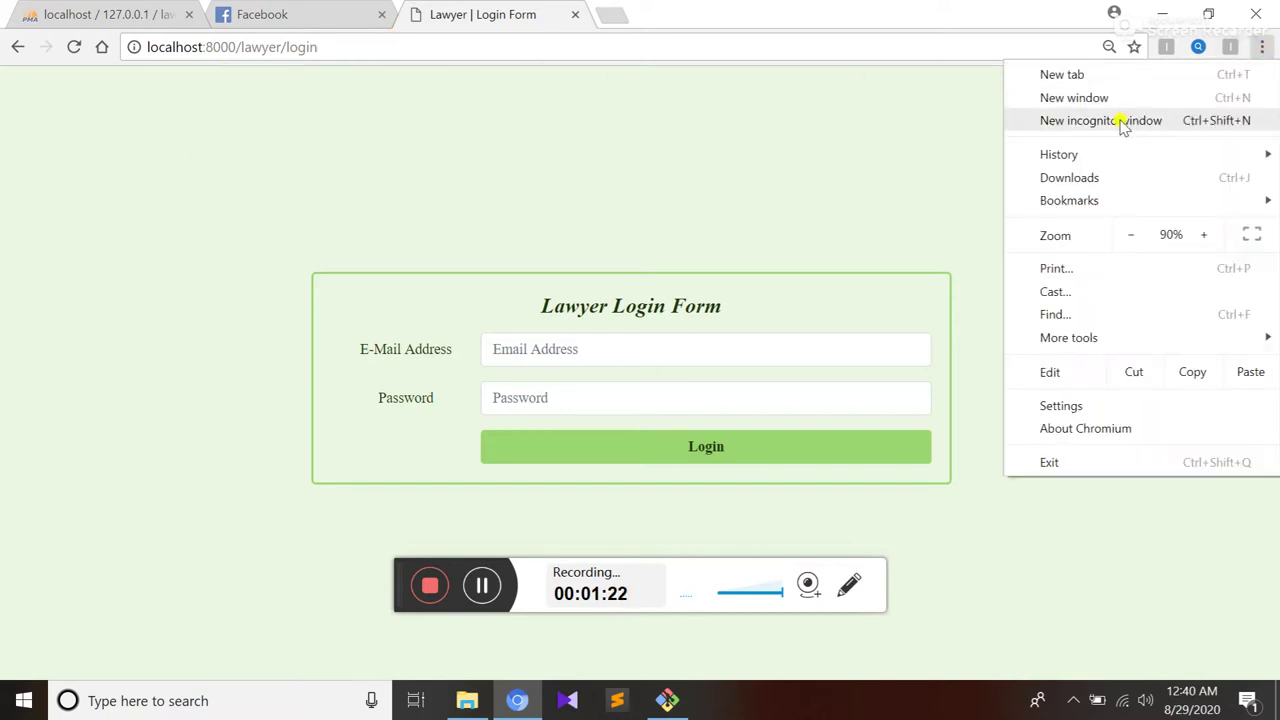
Open a new incognito window and copy the lawyer login page address
click(1122, 121)
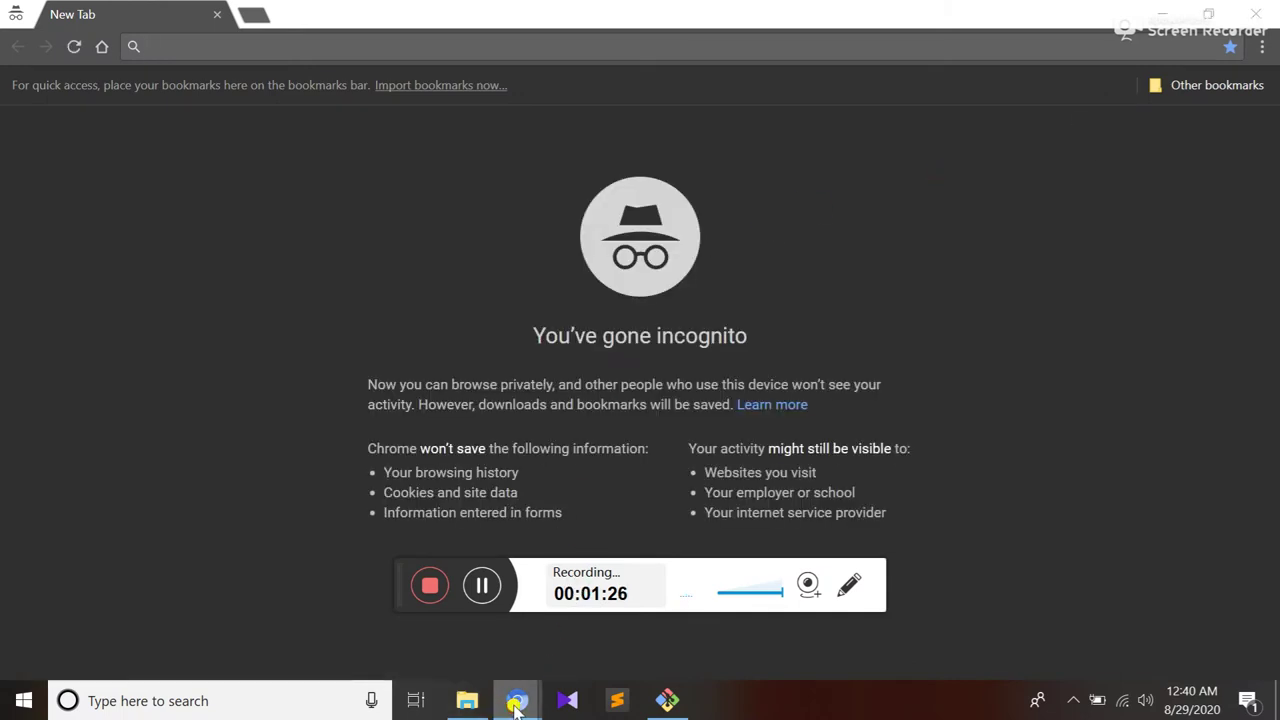
mouse_move(517, 700)
click(445, 620)
click(338, 47)
key(ctrl+c)
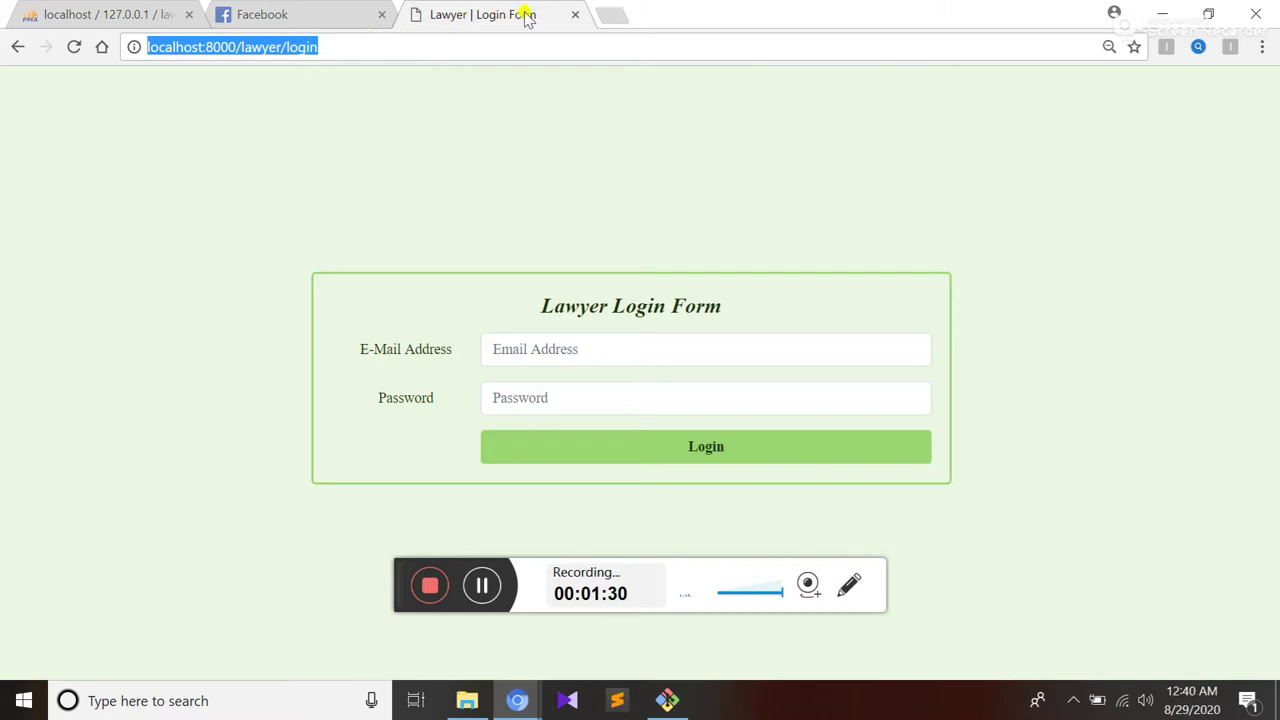
mouse_move(533, 700)
click(580, 648)
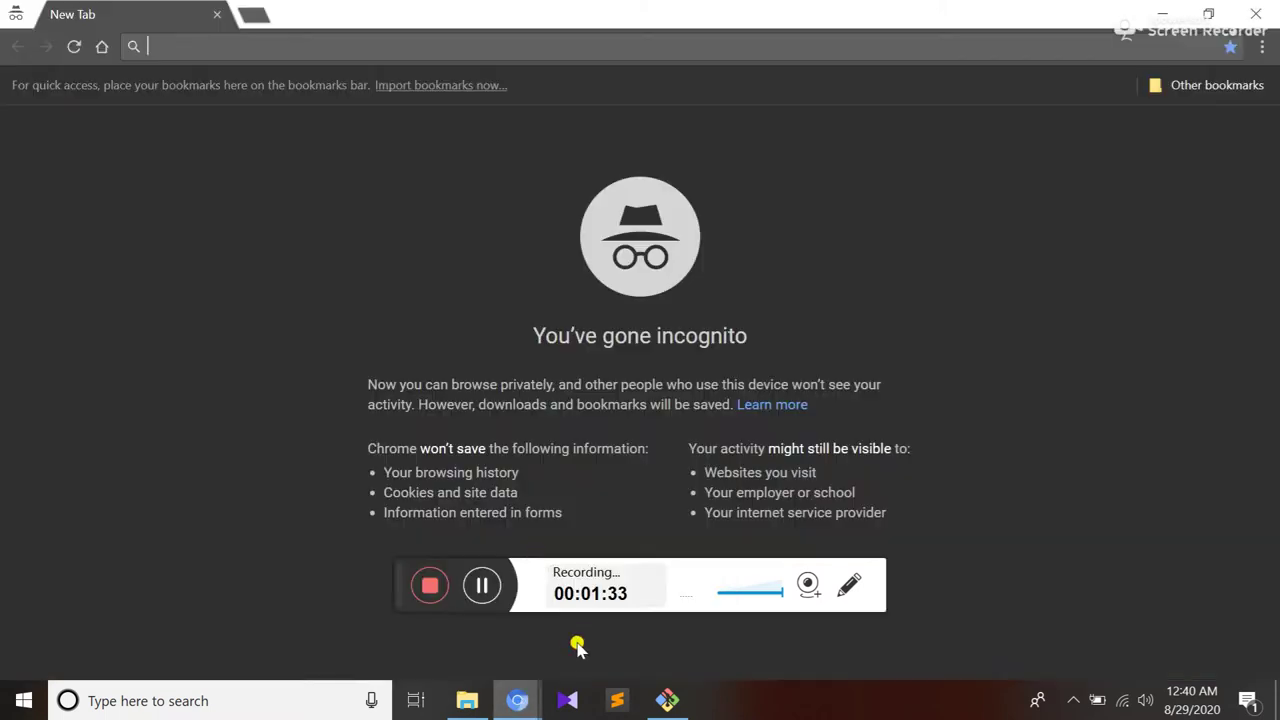
Load localhost:8000/admin in the incognito window
key(ctrl+v)
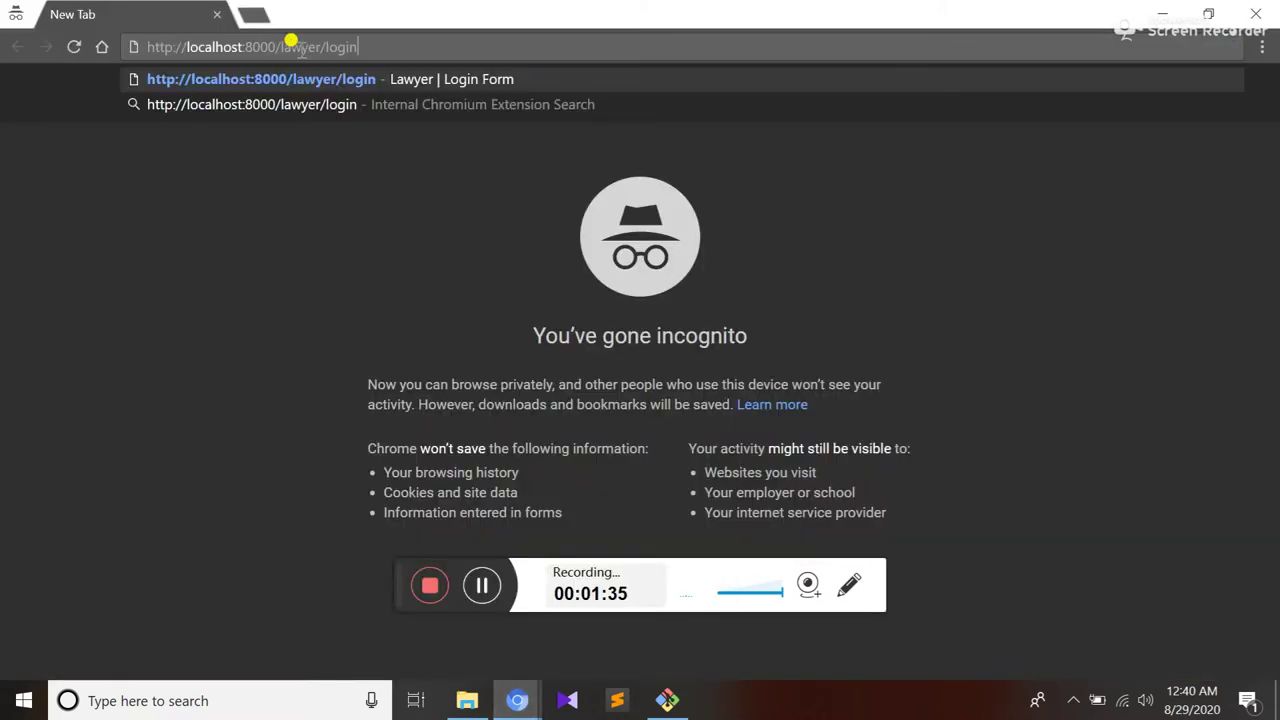
key(BackSpace)
key(BackSpace)
key(BackSpace)
key(BackSpace)
key(BackSpace)
key(BackSpace)
key(BackSpace)
key(BackSpace)
key(BackSpace)
key(BackSpace)
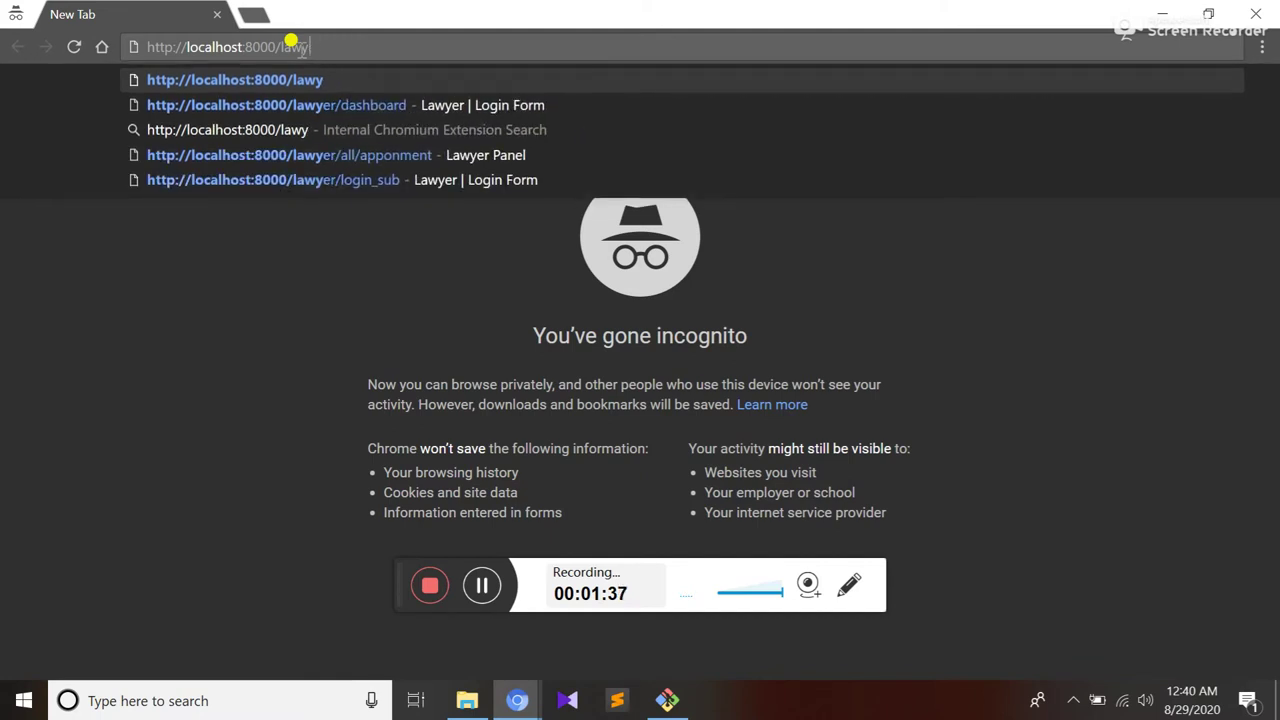
key(BackSpace)
text(admin)
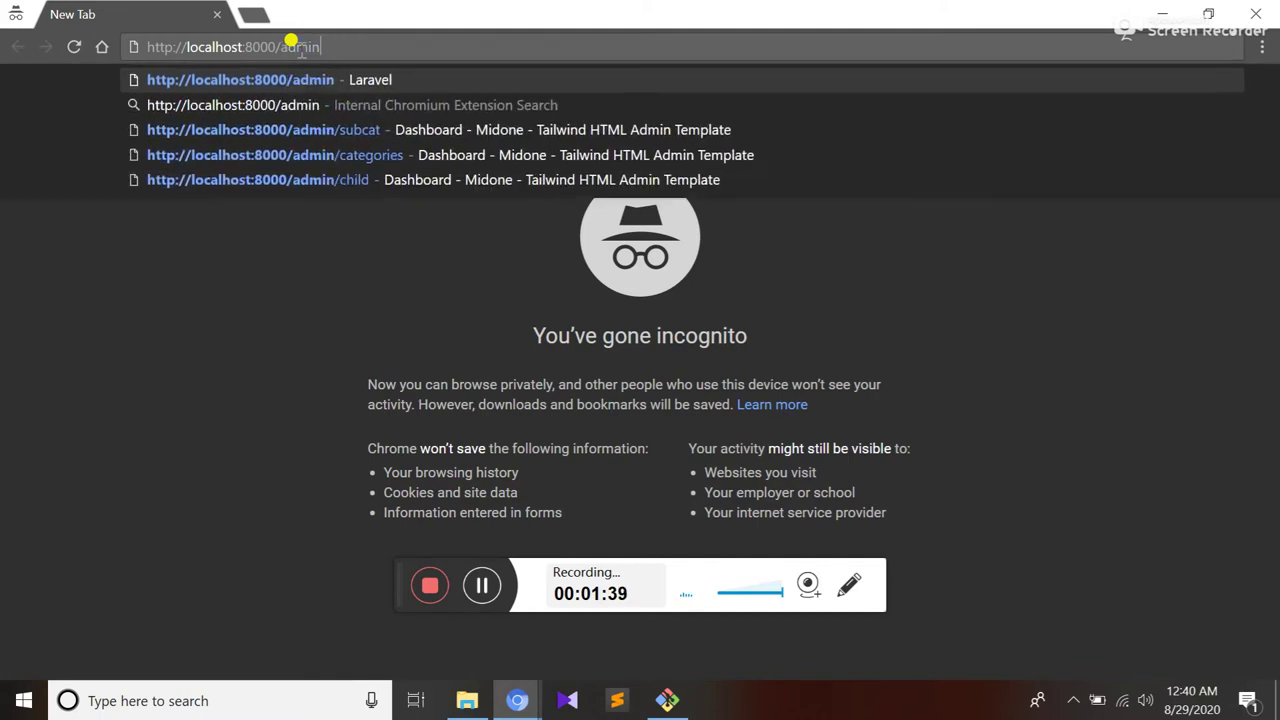
key(Return)
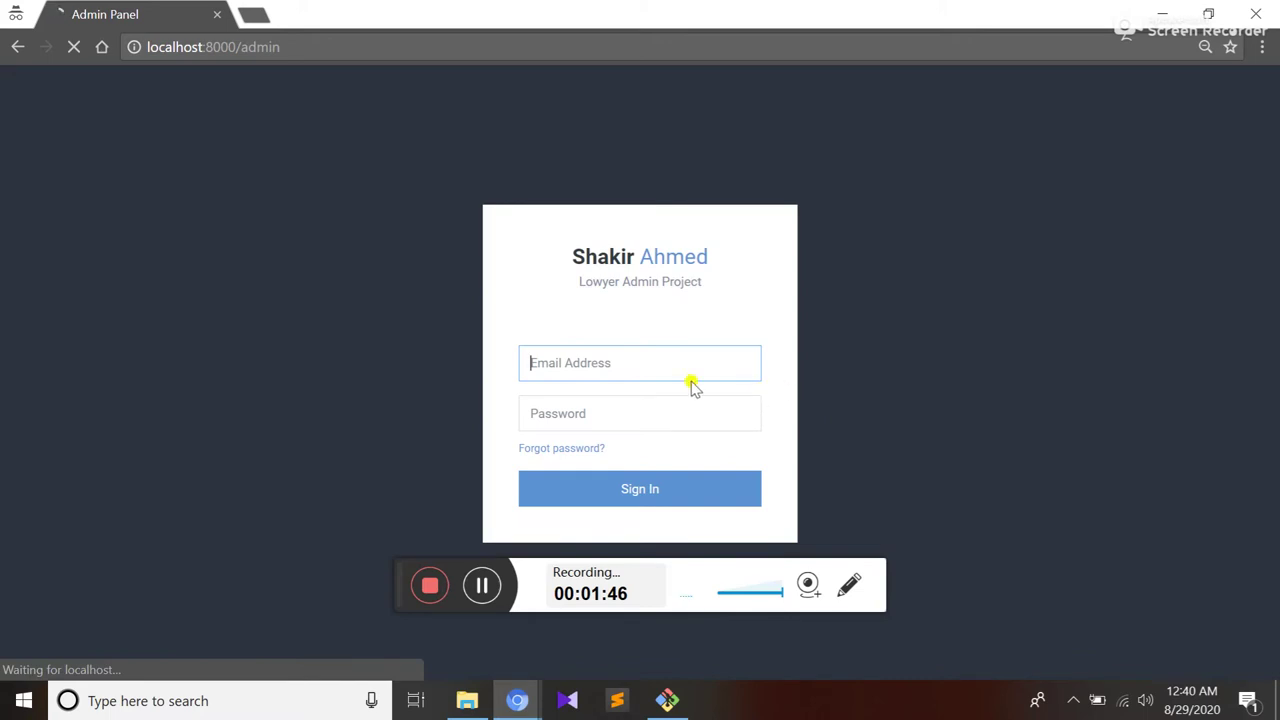
Sign in to the admin panel with the saved admin e-mail and its password
text(ad)
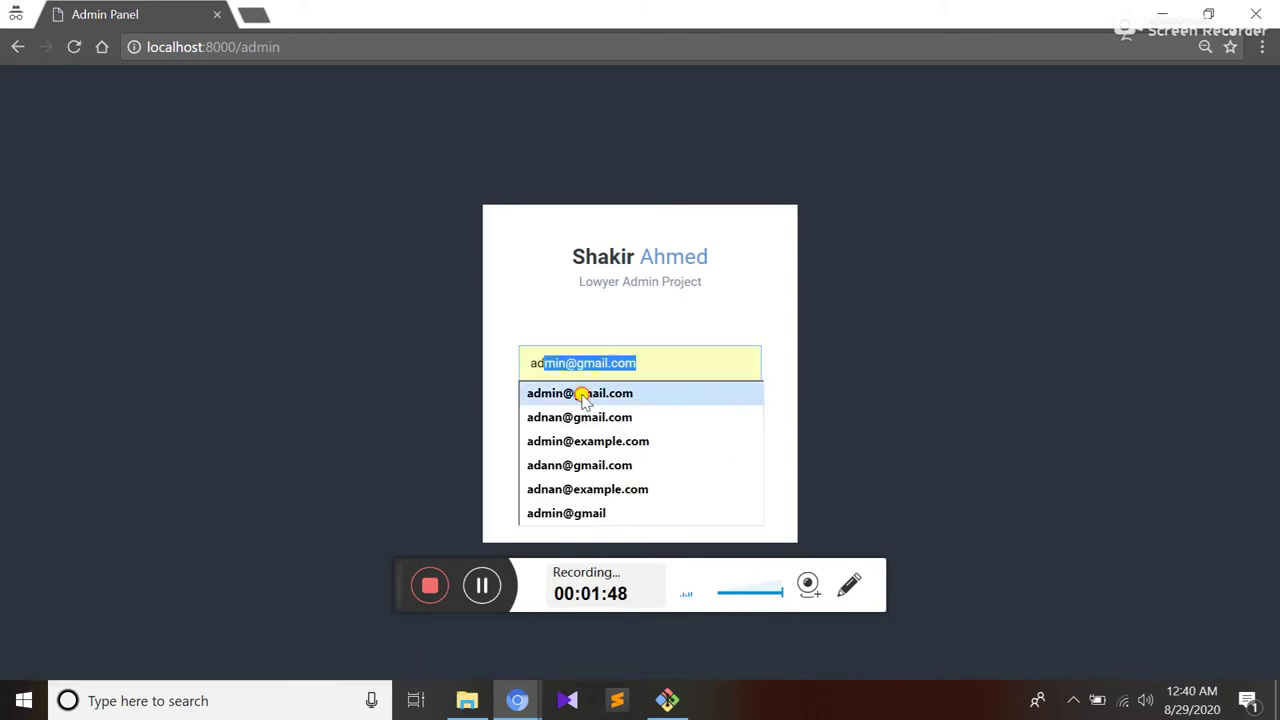
click(580, 392)
click(572, 404)
text(12)
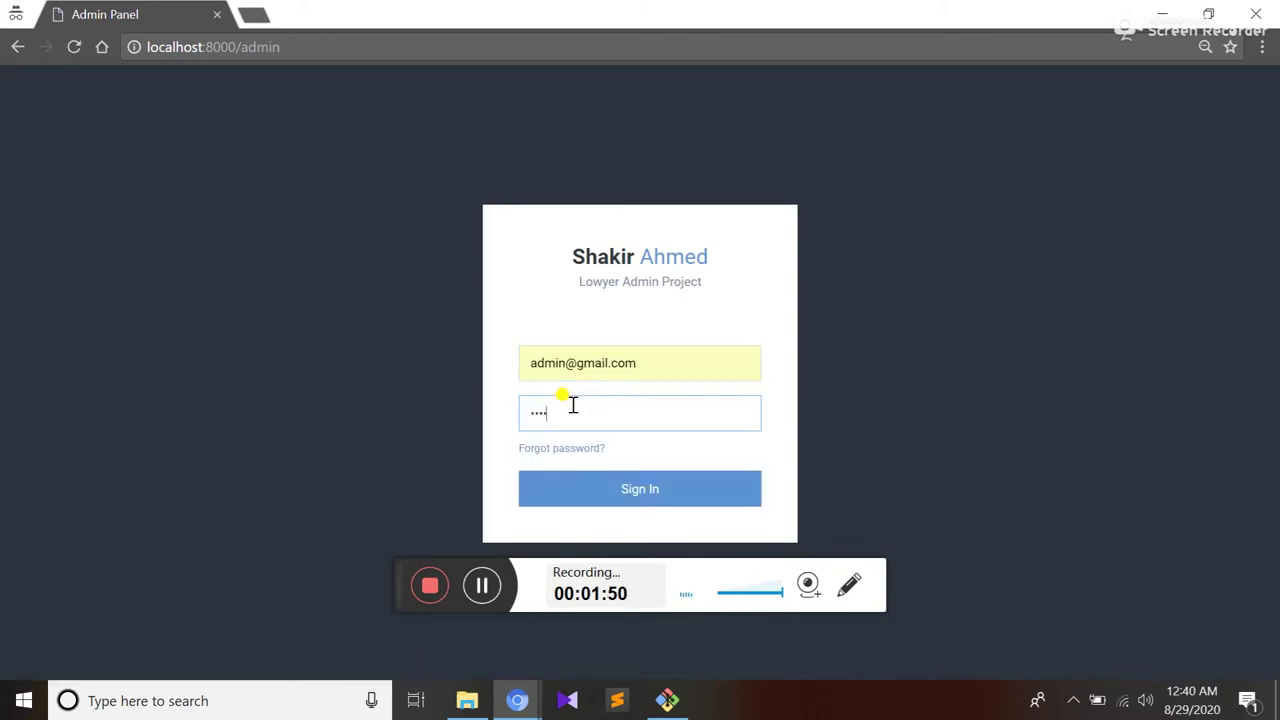
click(610, 490)
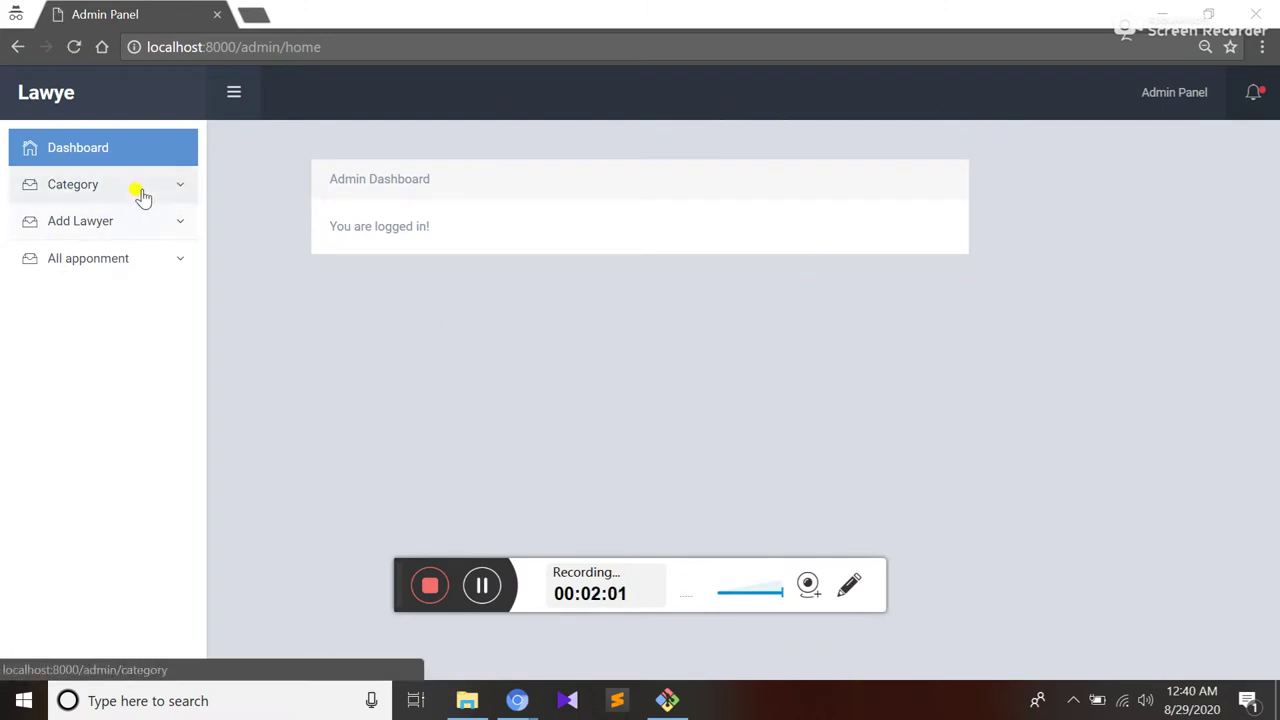
Open the Category Table listing five categories, Real Estate Law to Criminal Defance
click(165, 194)
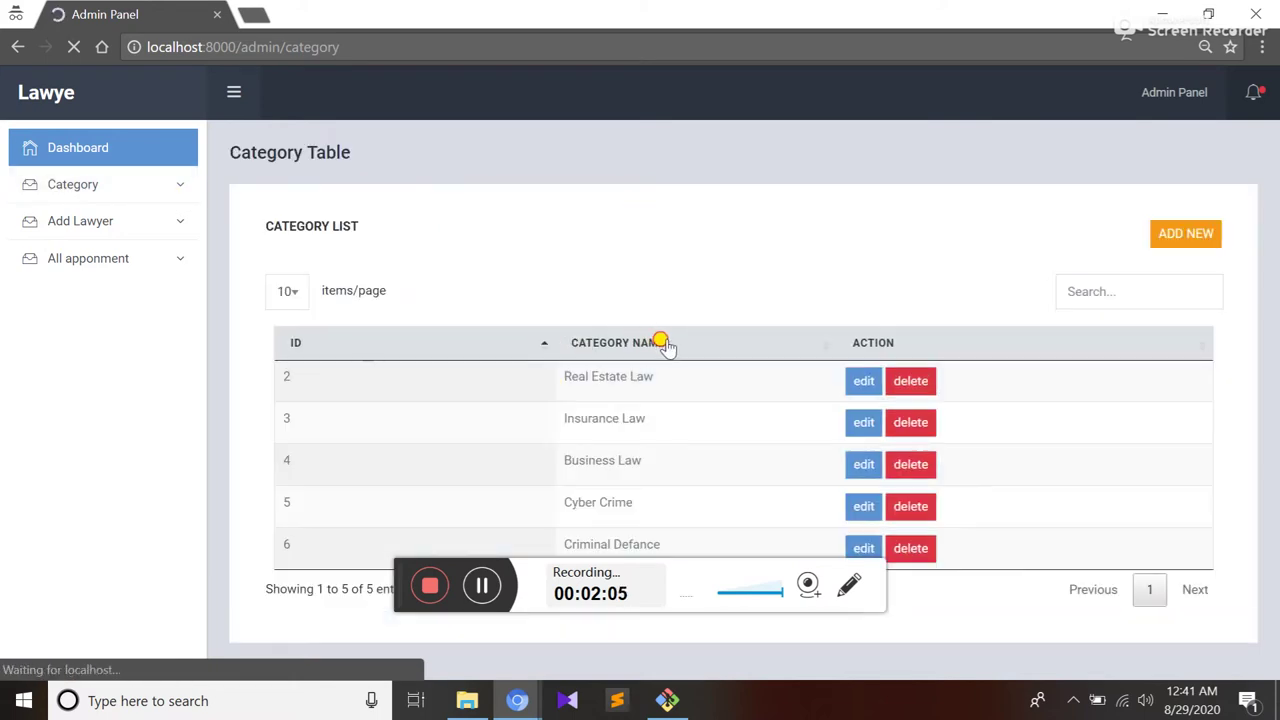
triple_click(576, 422)
drag(580, 462, 720, 466)
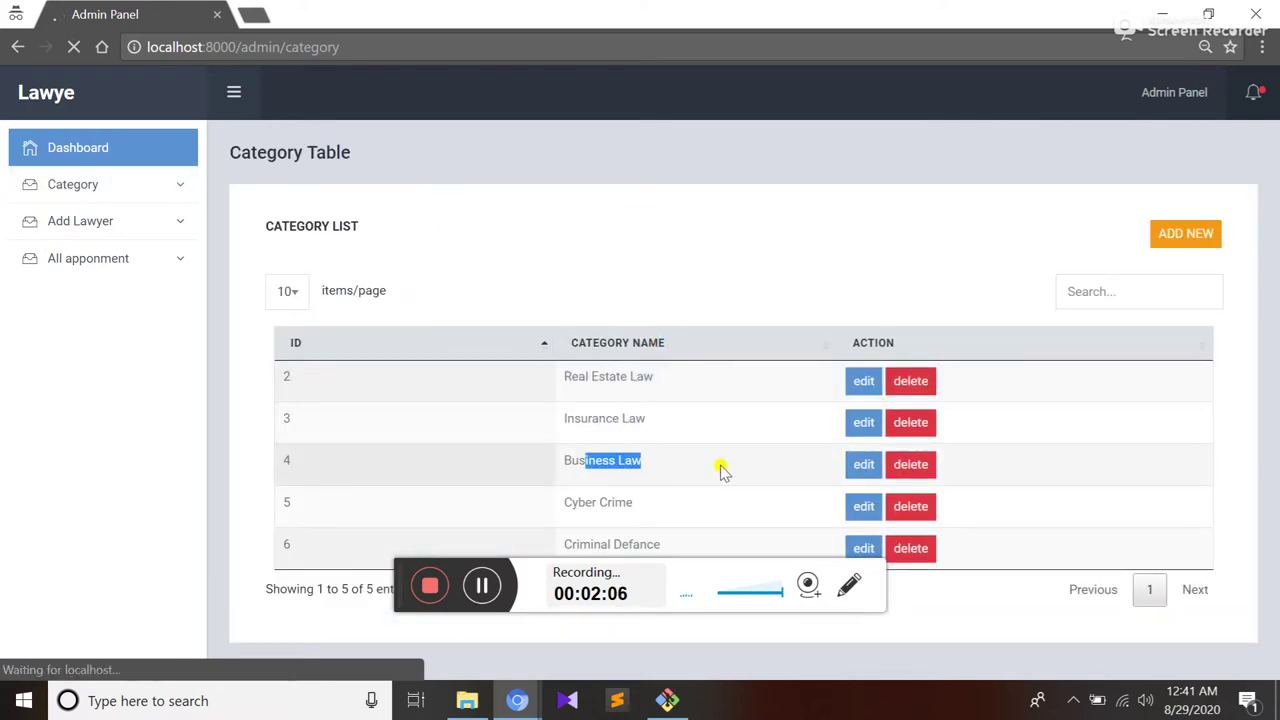
drag(593, 504, 670, 492)
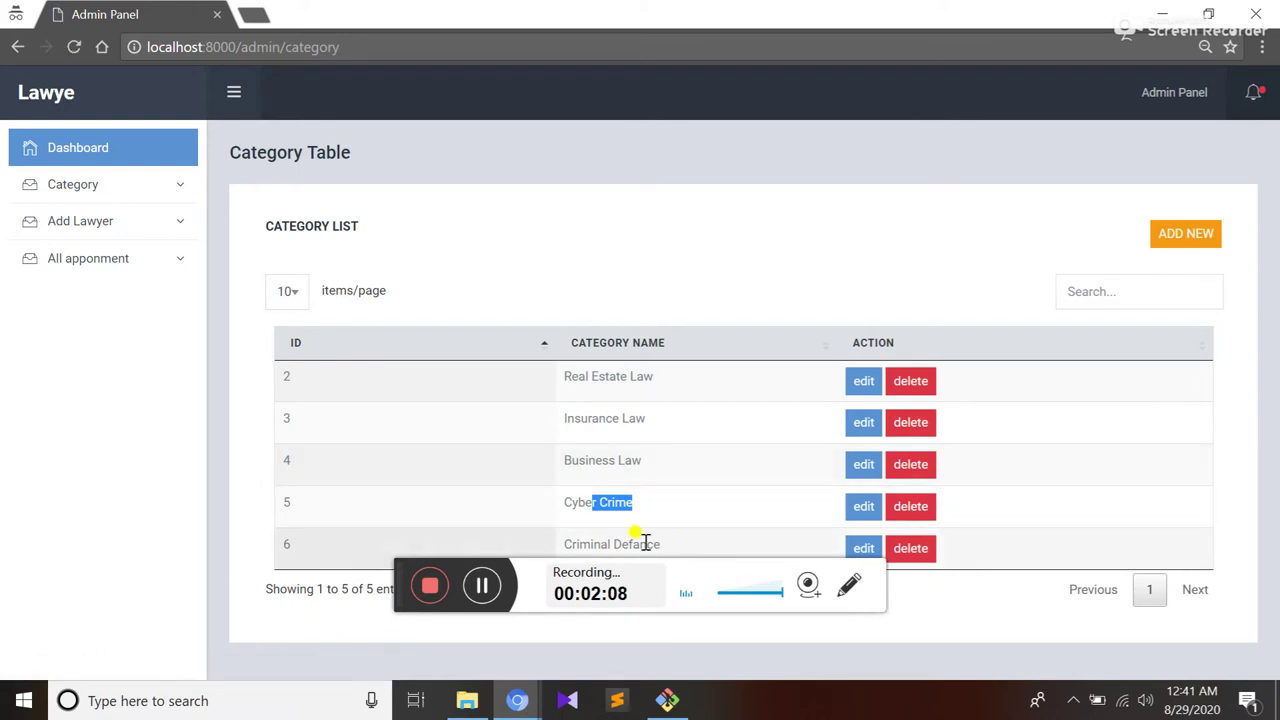
Open the add-category form and close it unsaved, then go to Add Lawyer
click(1177, 236)
click(662, 370)
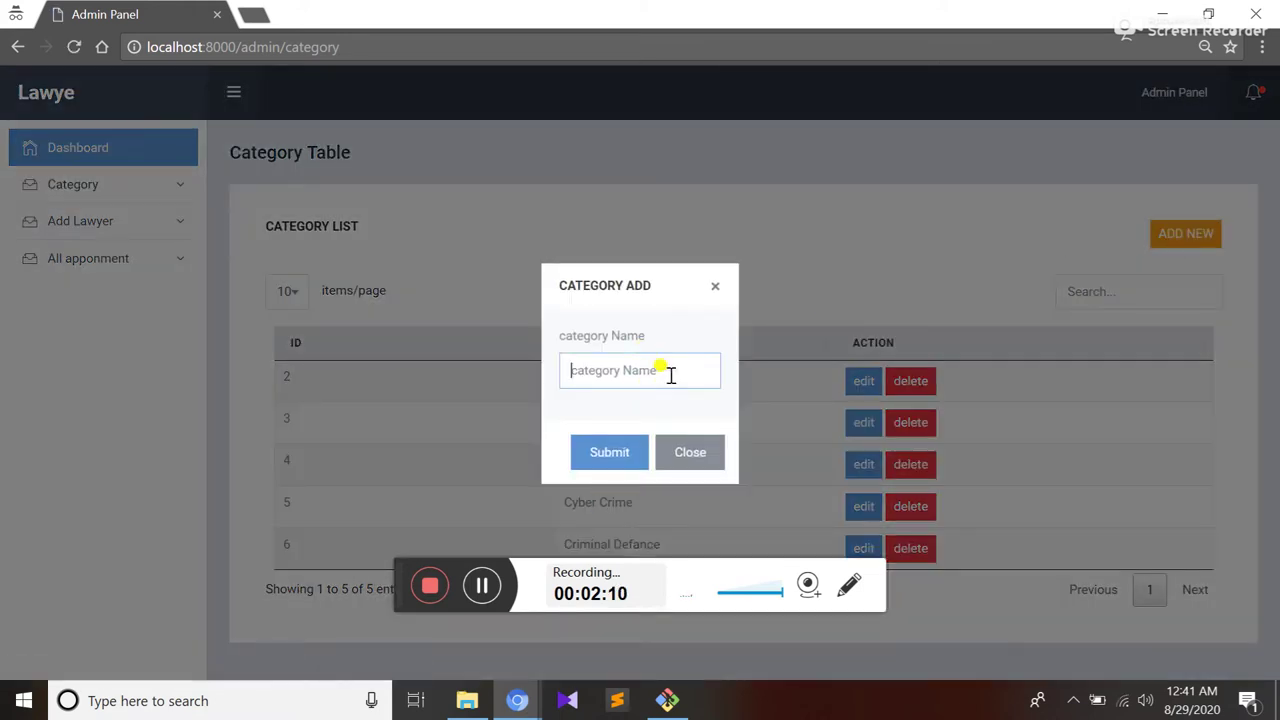
click(709, 287)
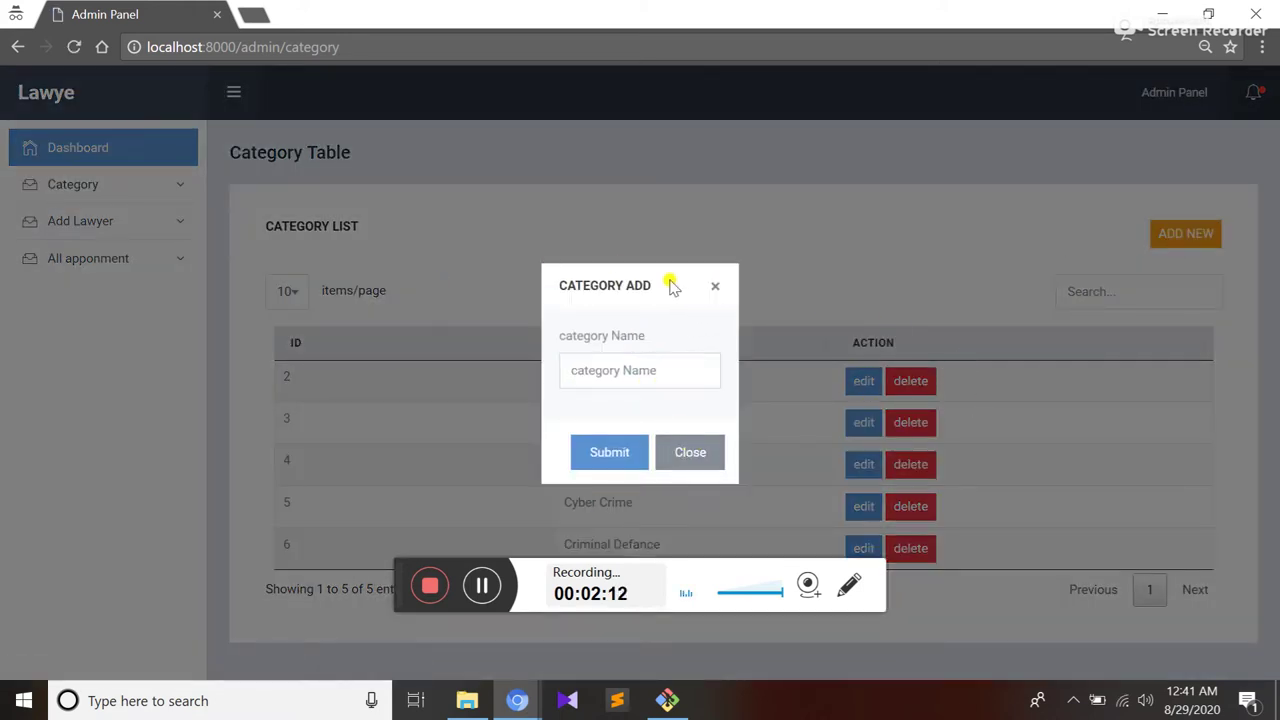
click(715, 286)
click(60, 221)
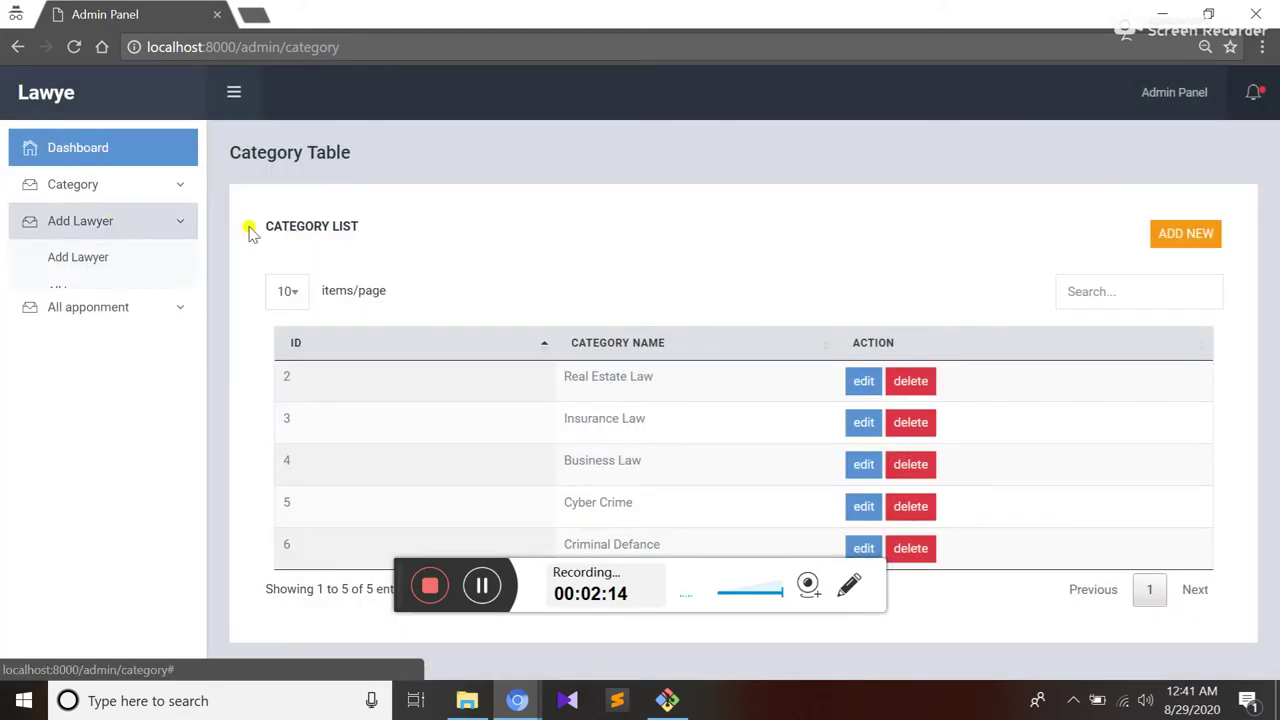
click(68, 260)
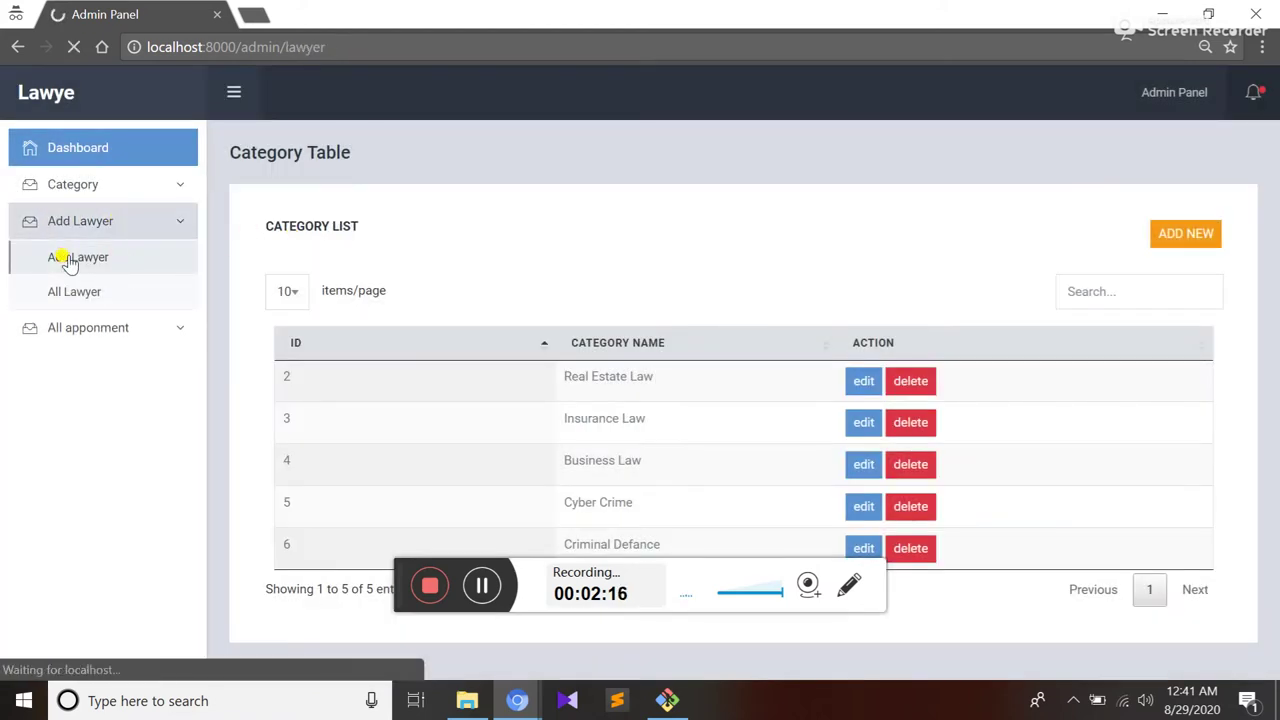
Check the empty Lawyer Table under All Lawyer, then return to the New Lawyer Add form
click(83, 224)
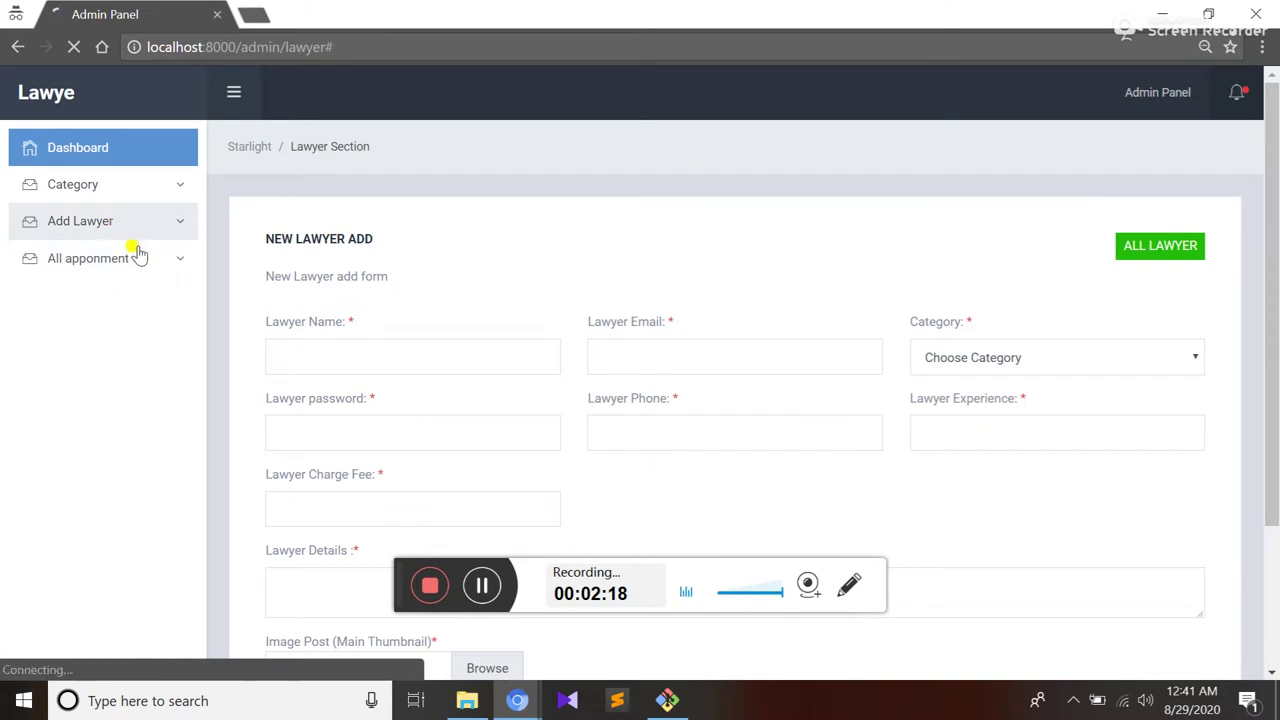
click(120, 226)
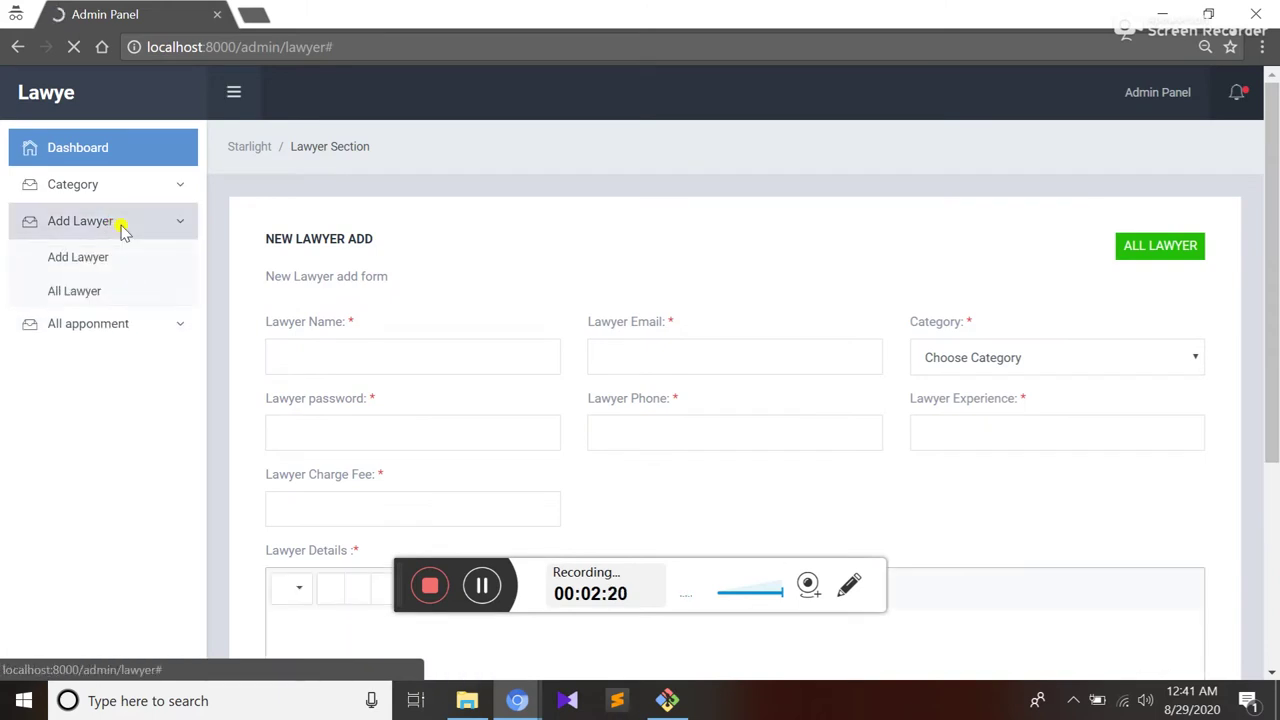
click(85, 299)
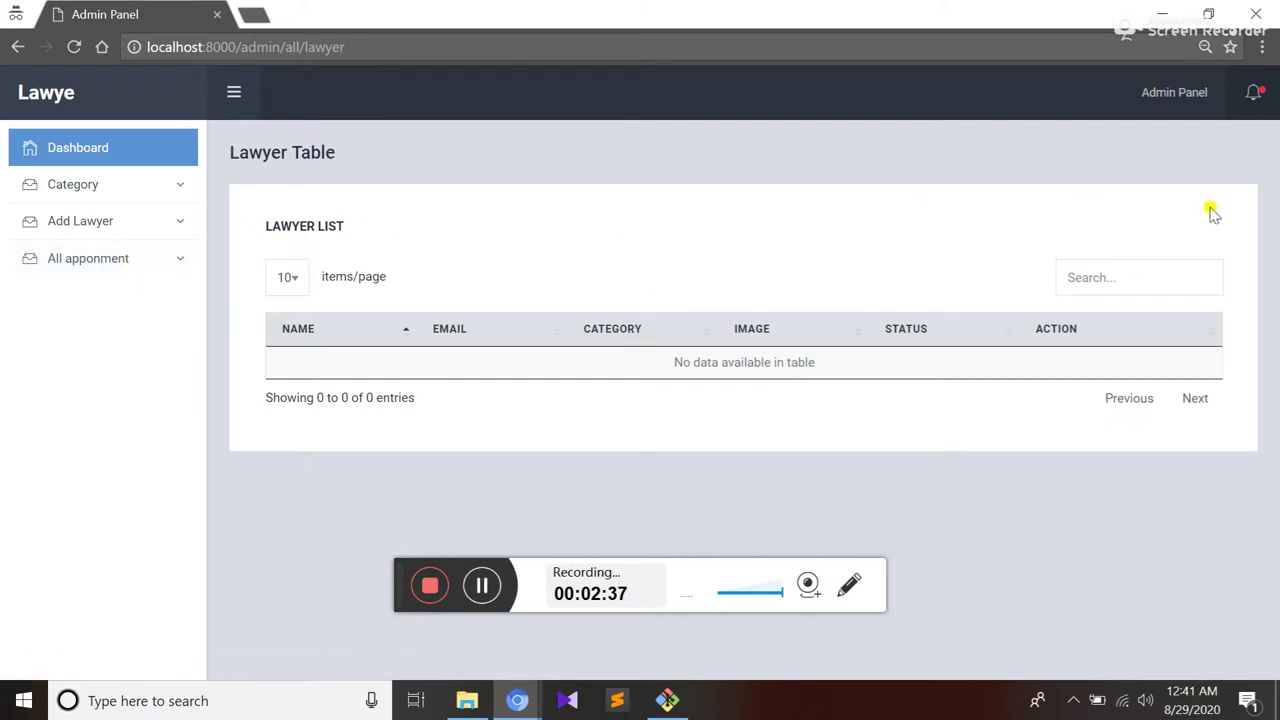
click(100, 225)
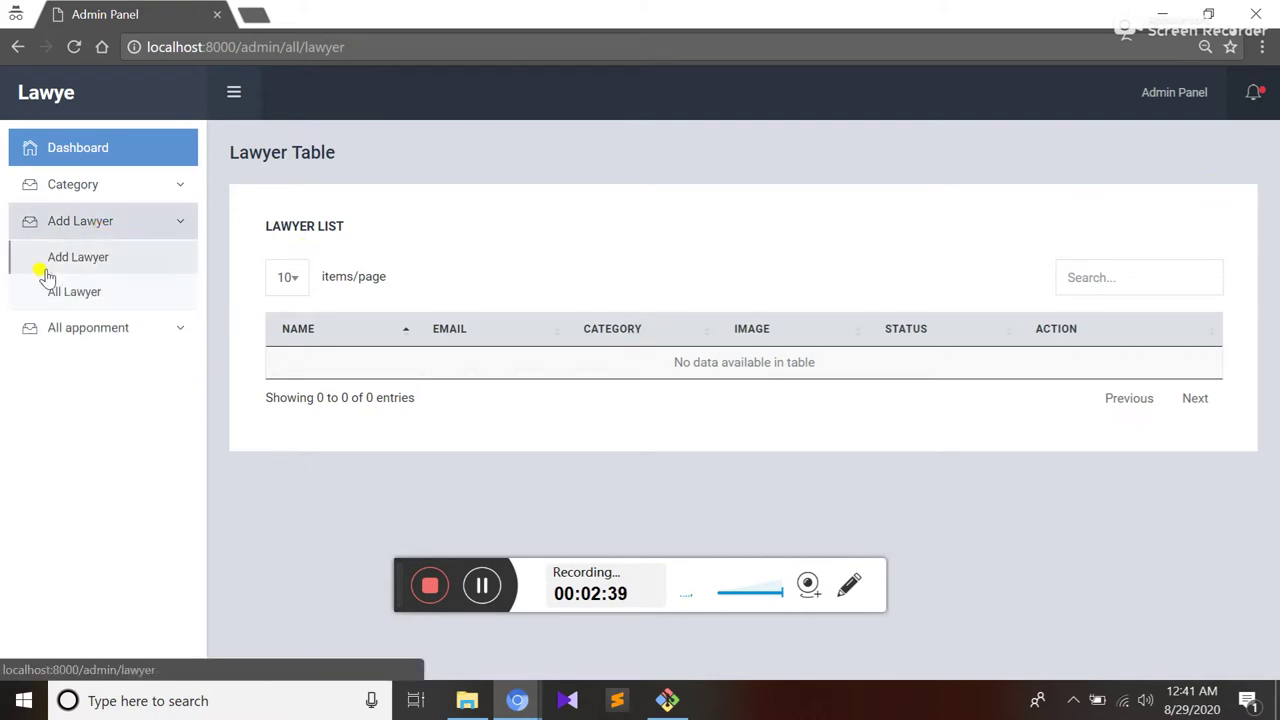
click(77, 264)
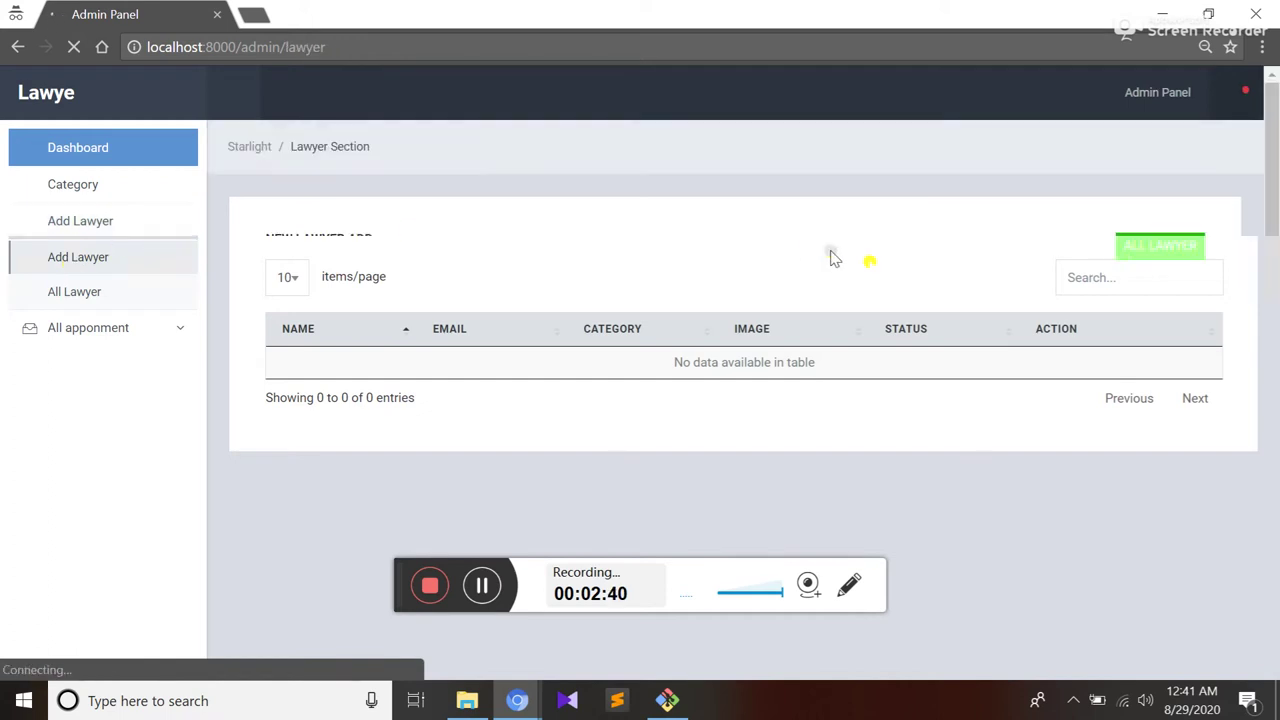
scroll(580, 357, down, 1)
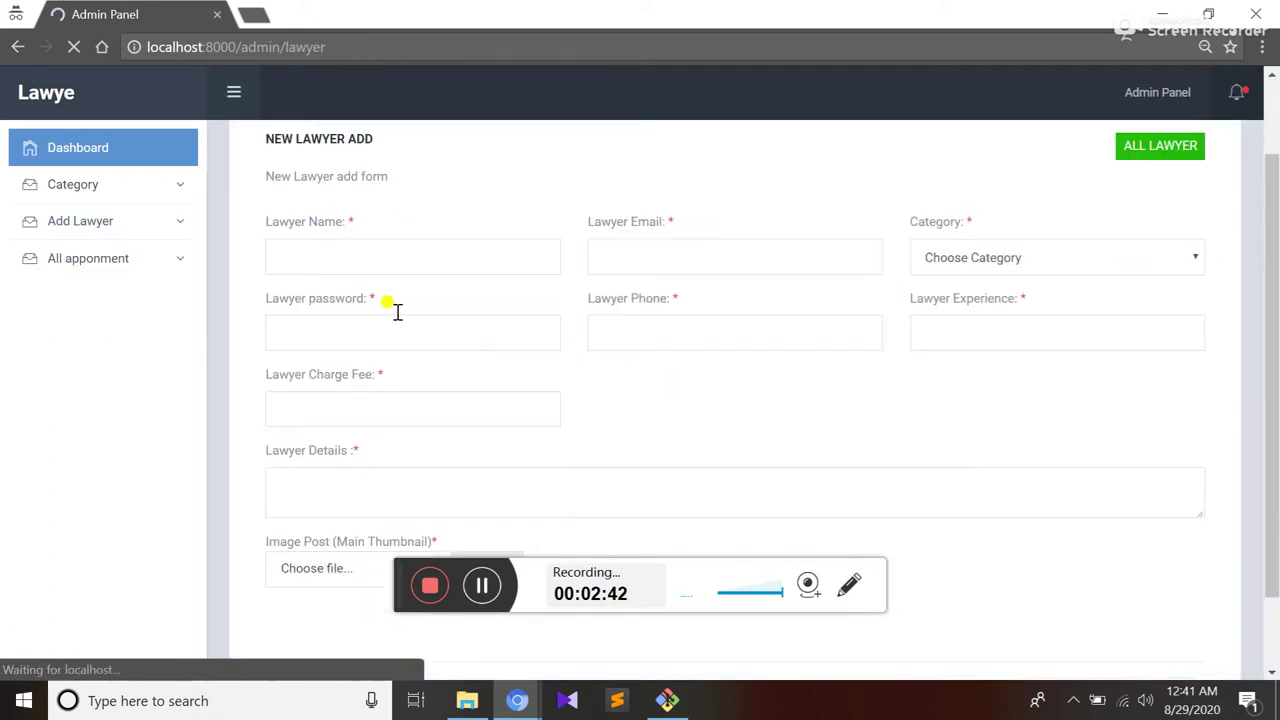
Fill in the new lawyer's name and e-mail using the browser's saved suggestions
click(390, 262)
text(adnan)
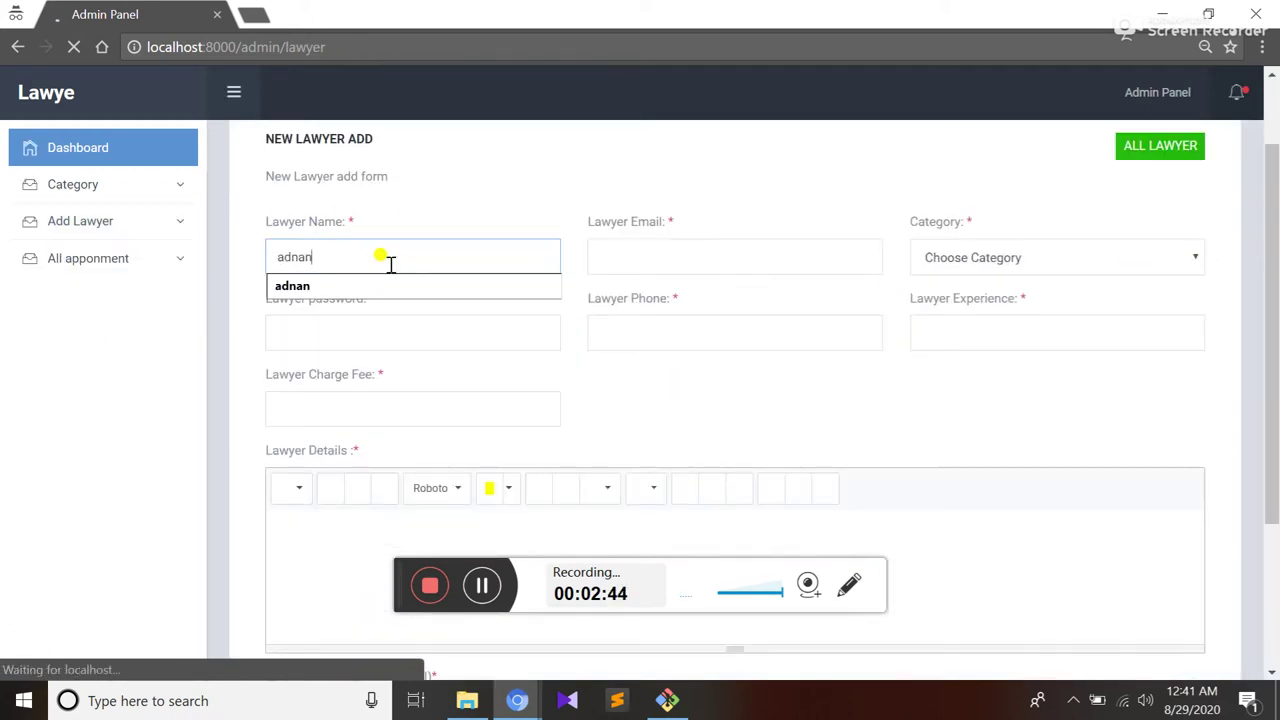
key(Down)
key(Return)
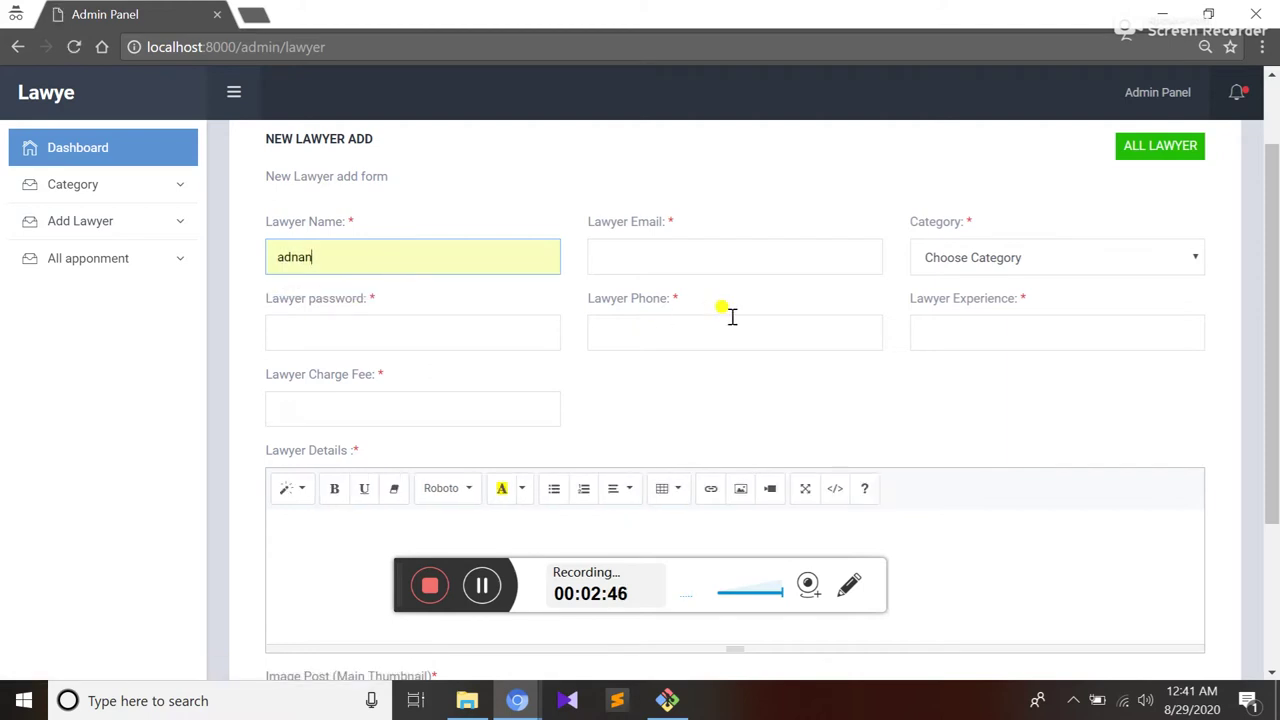
click(694, 250)
text(asd)
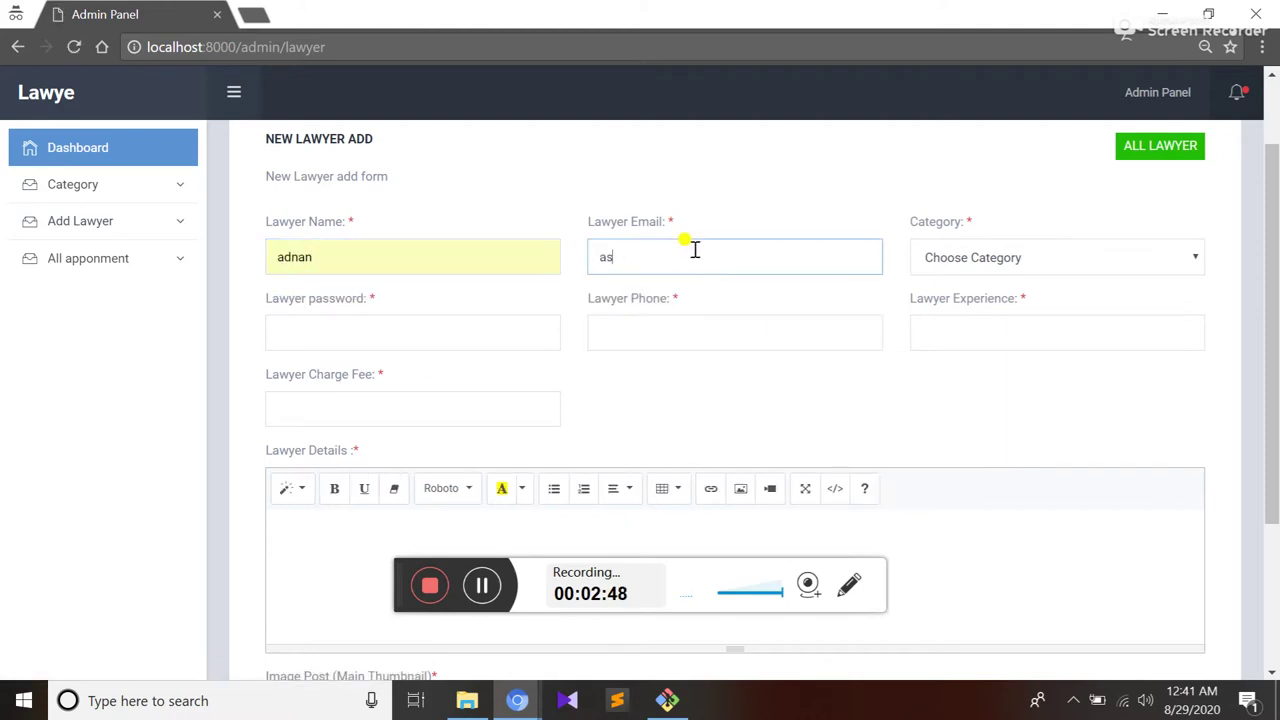
key(BackSpace)
text(dana)
key(Return)
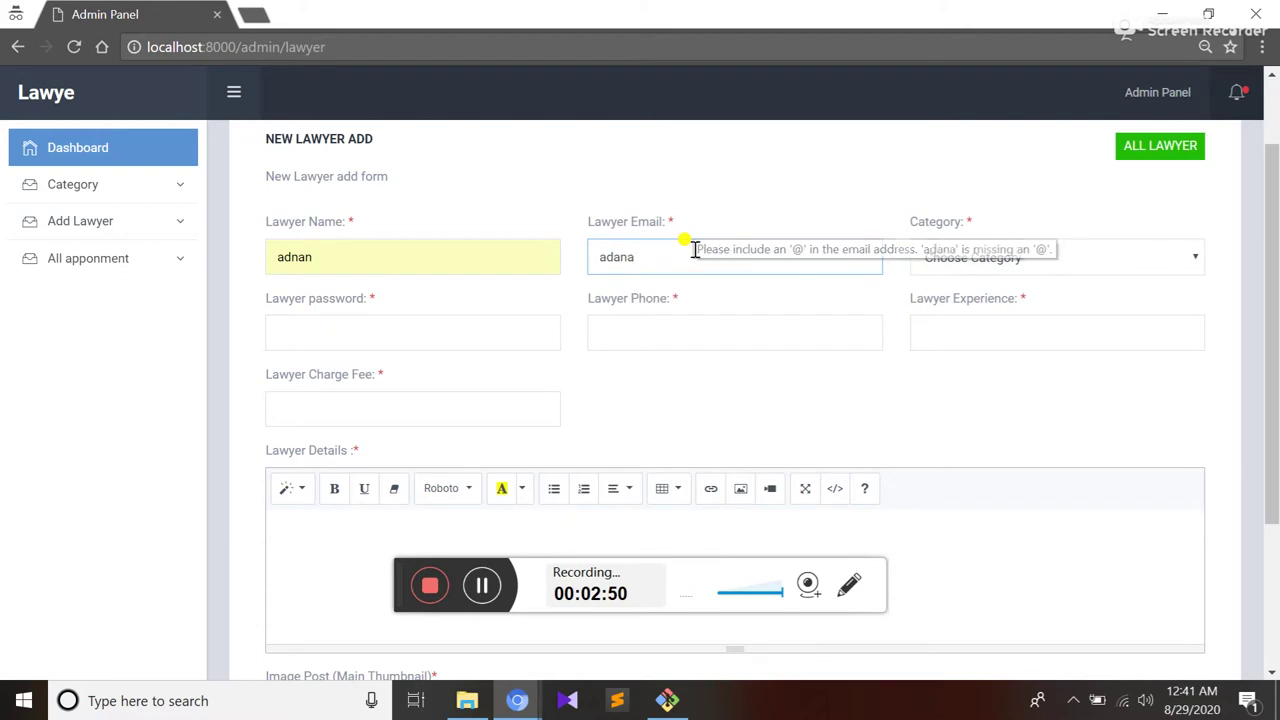
key(BackSpace)
key(Down)
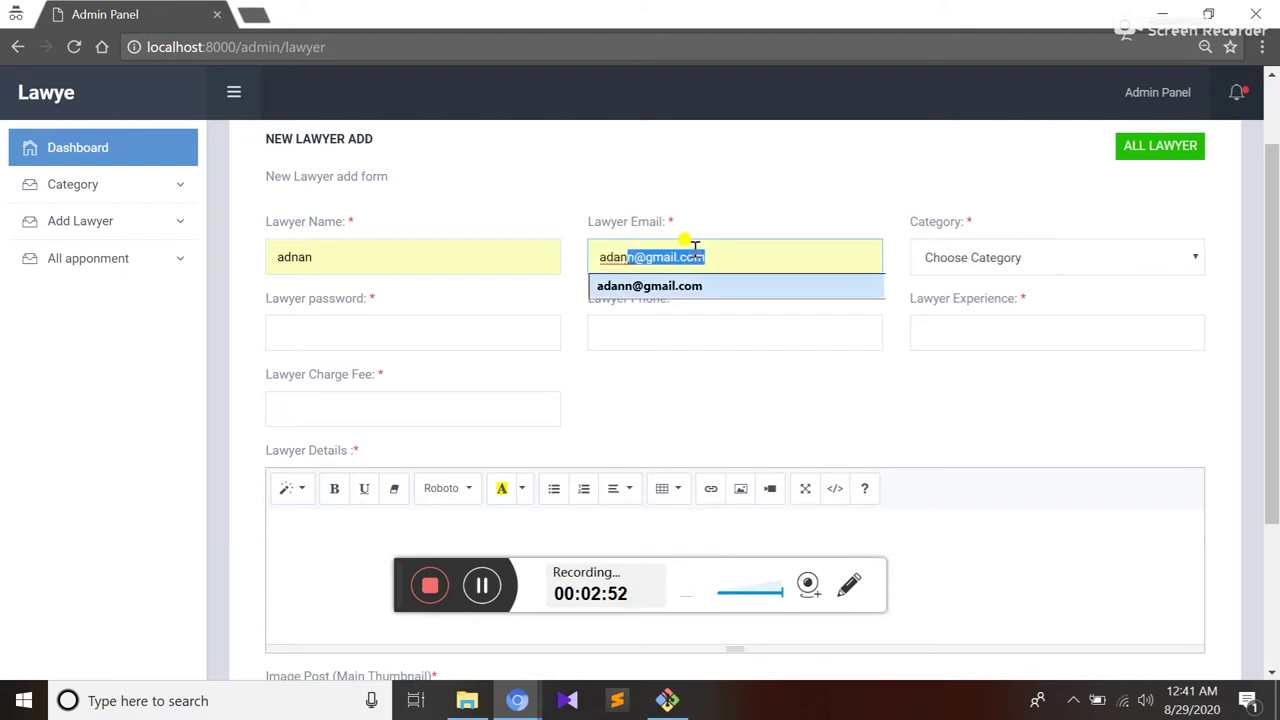
click(483, 587)
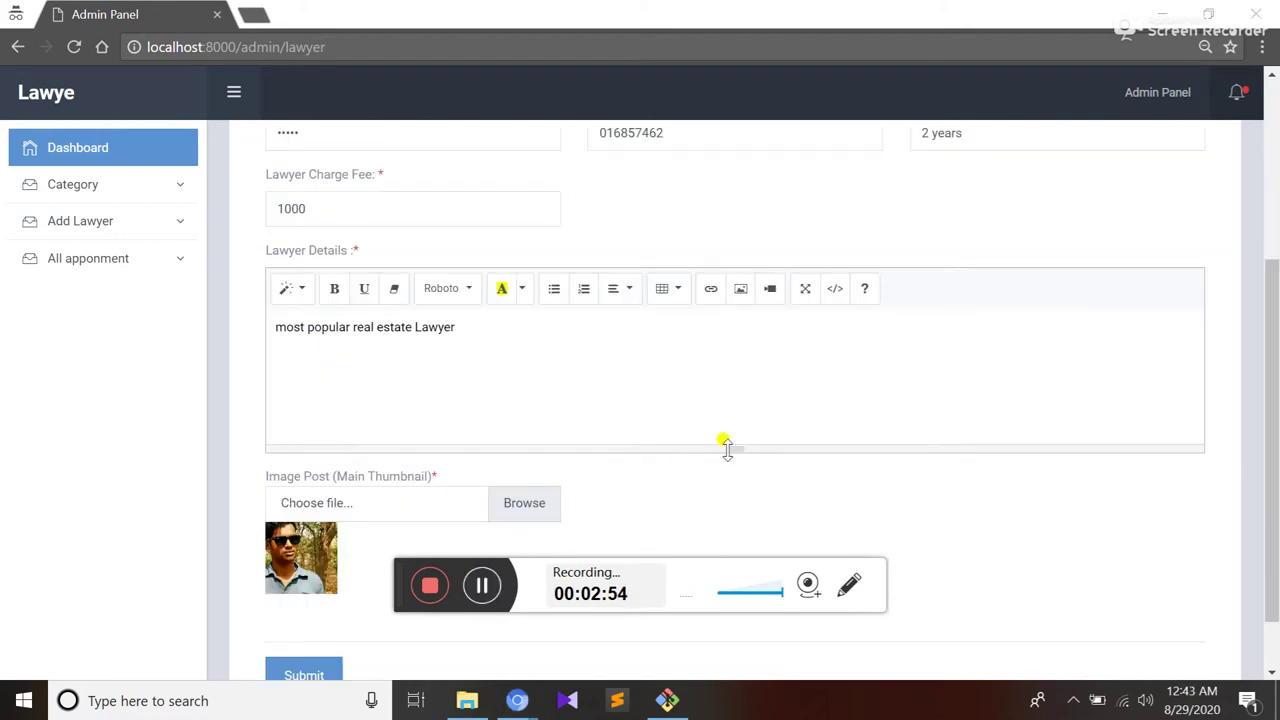
scroll(725, 447, up, 2)
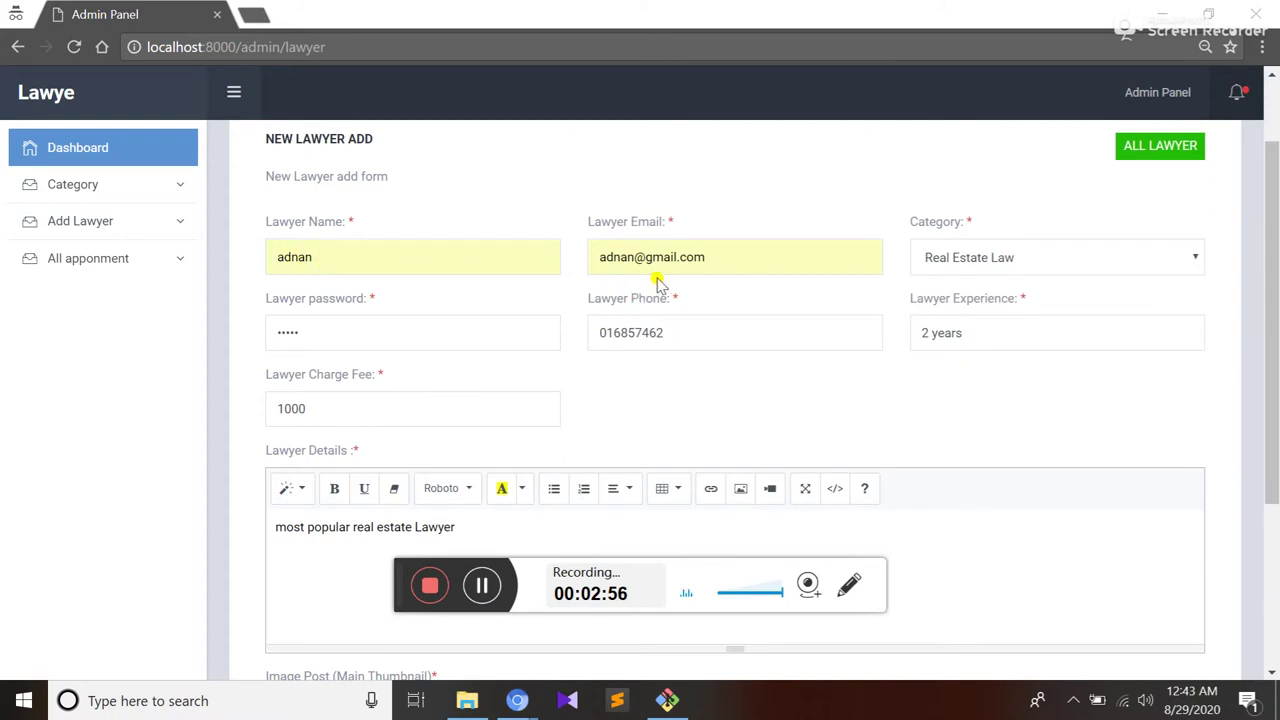
Set the lawyer's category to Real Estate Law and submit the form
click(1090, 255)
click(1000, 298)
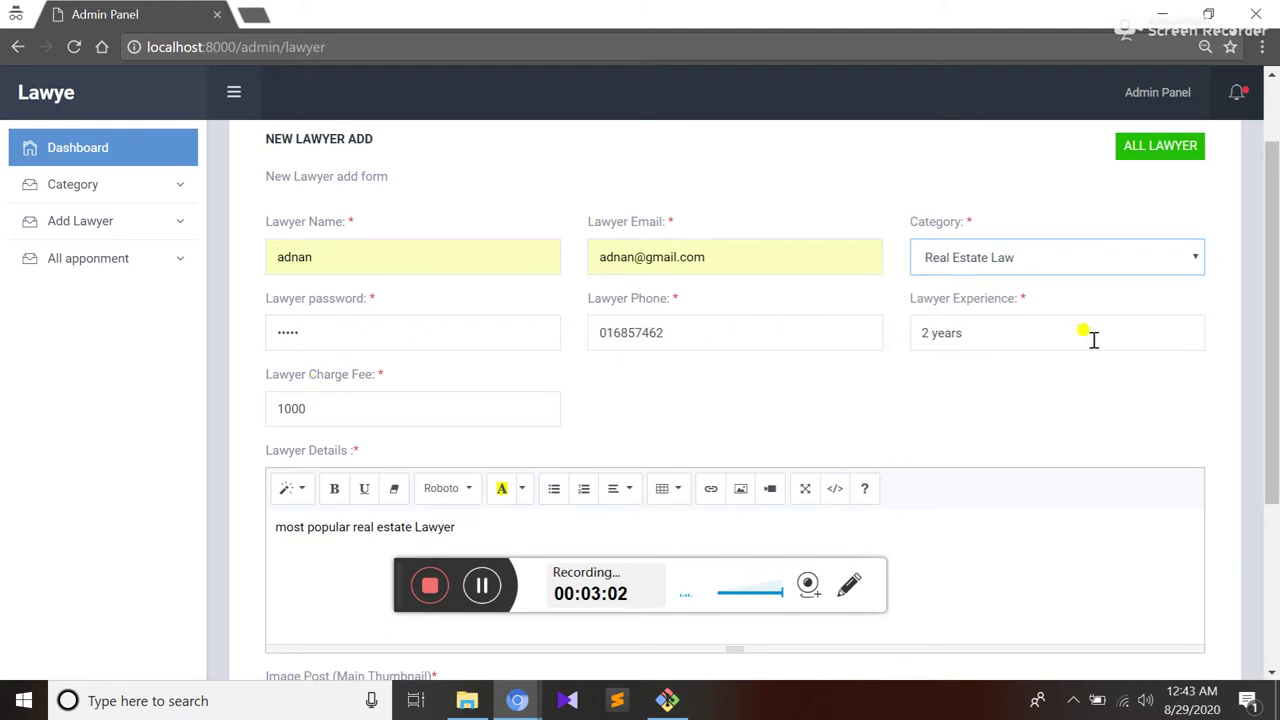
scroll(960, 360, down, 1)
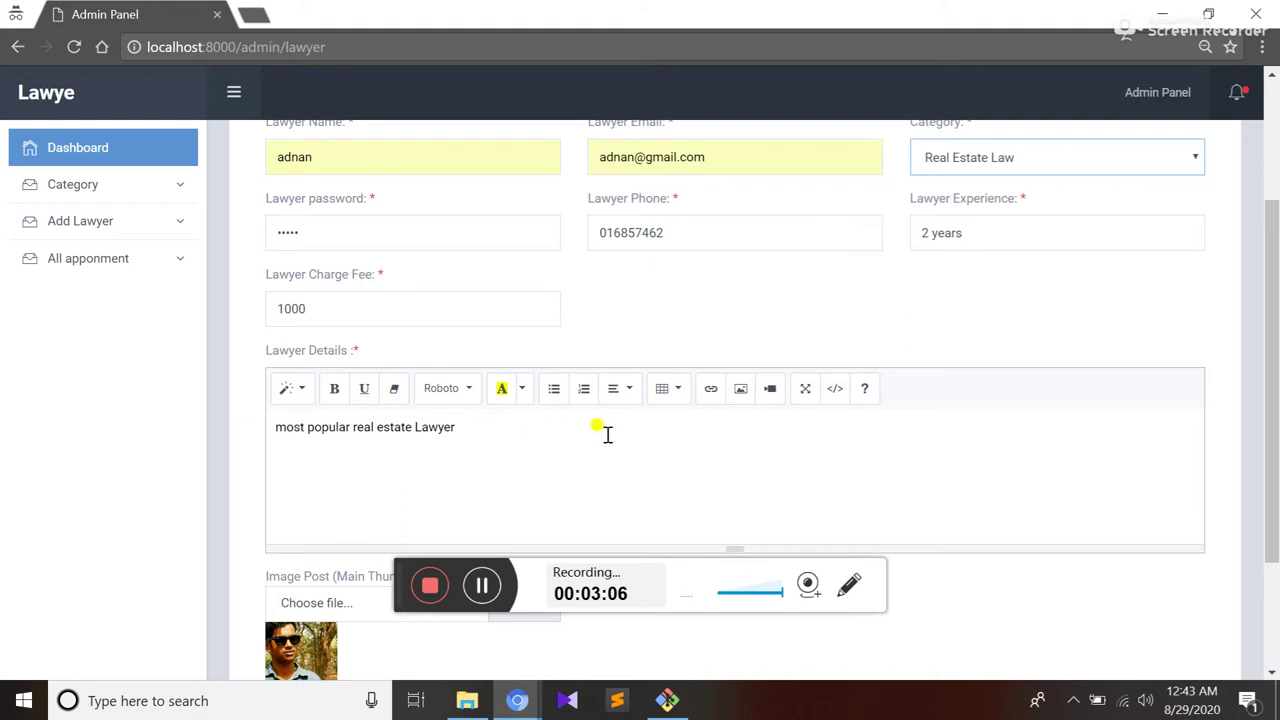
scroll(766, 432, down, 2)
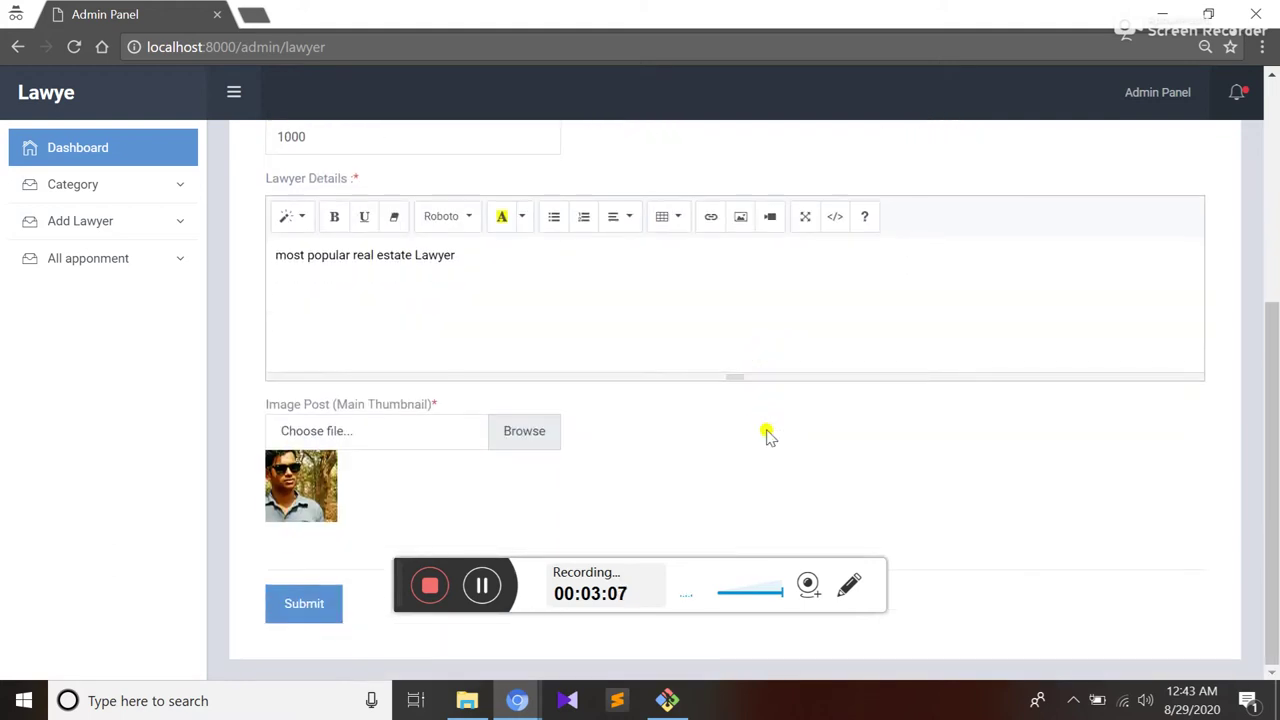
click(304, 604)
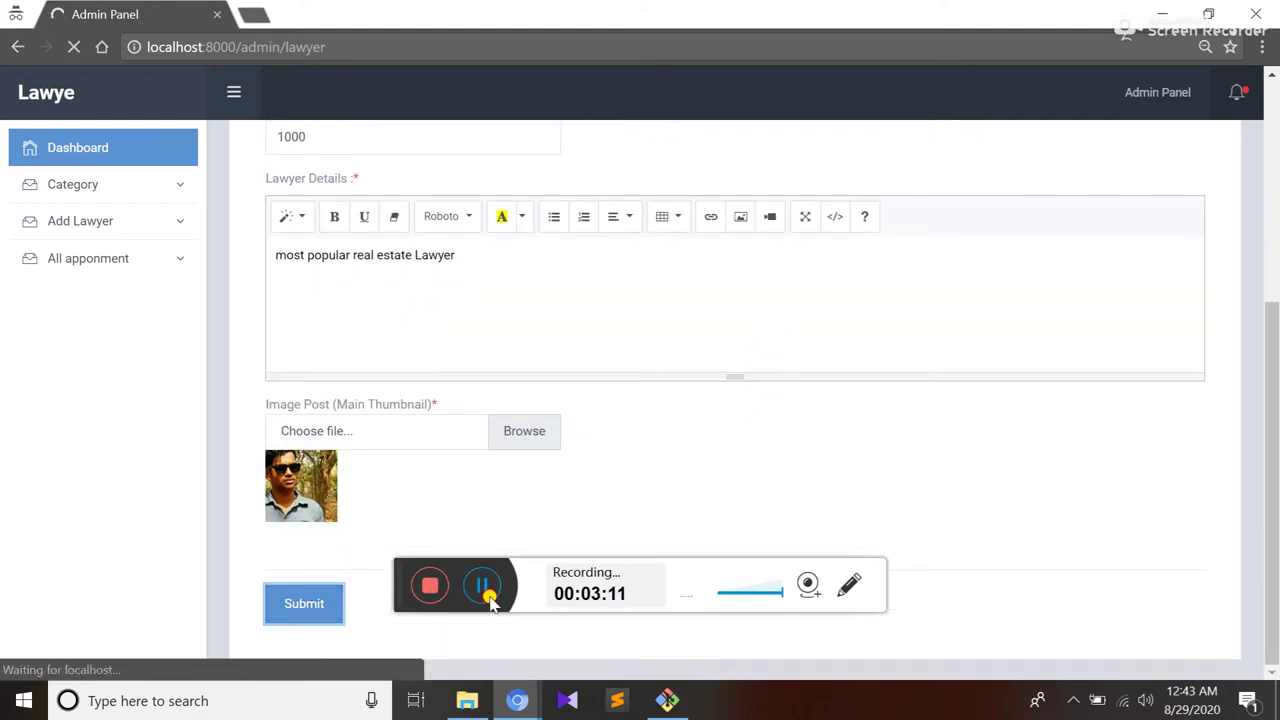
click(113, 229)
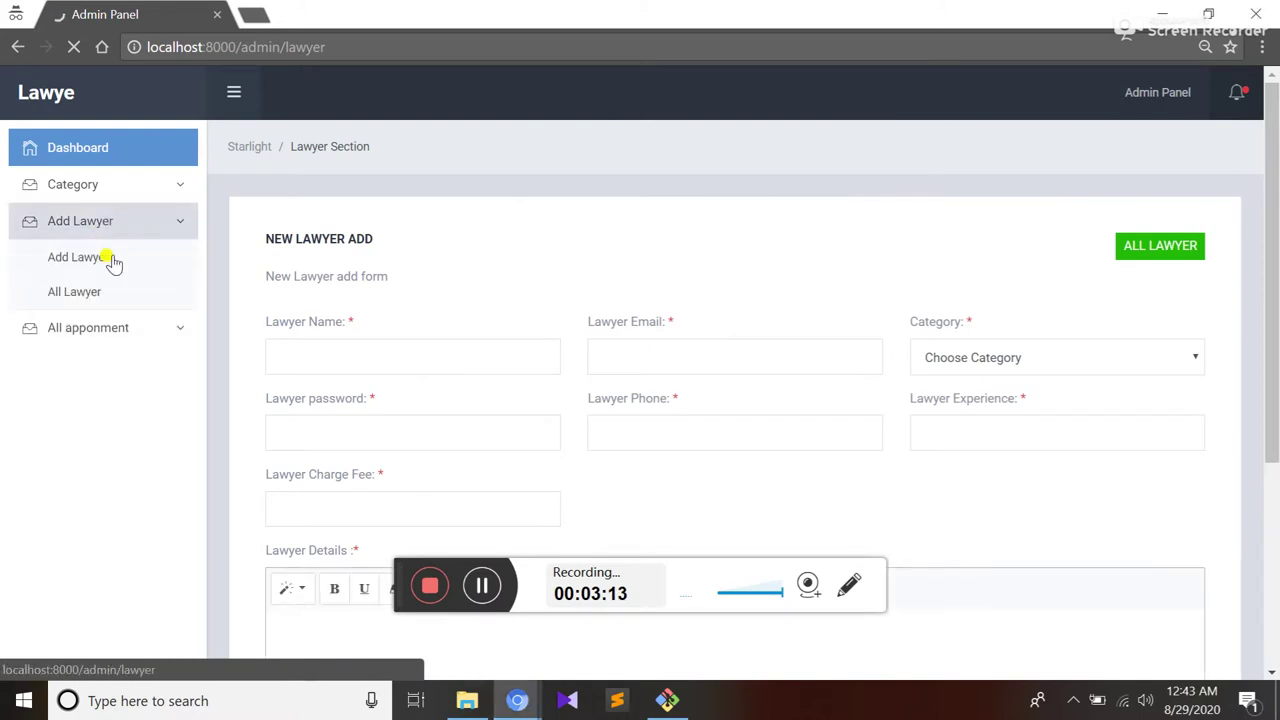
click(79, 307)
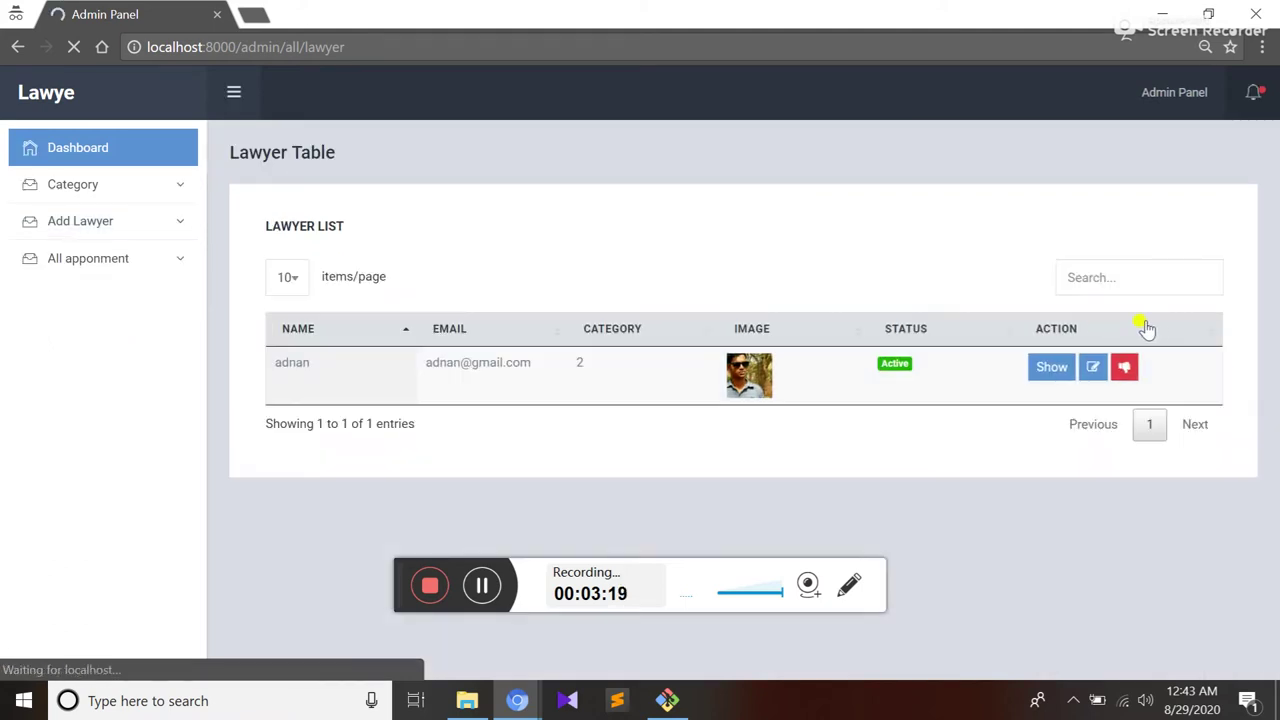
click(86, 233)
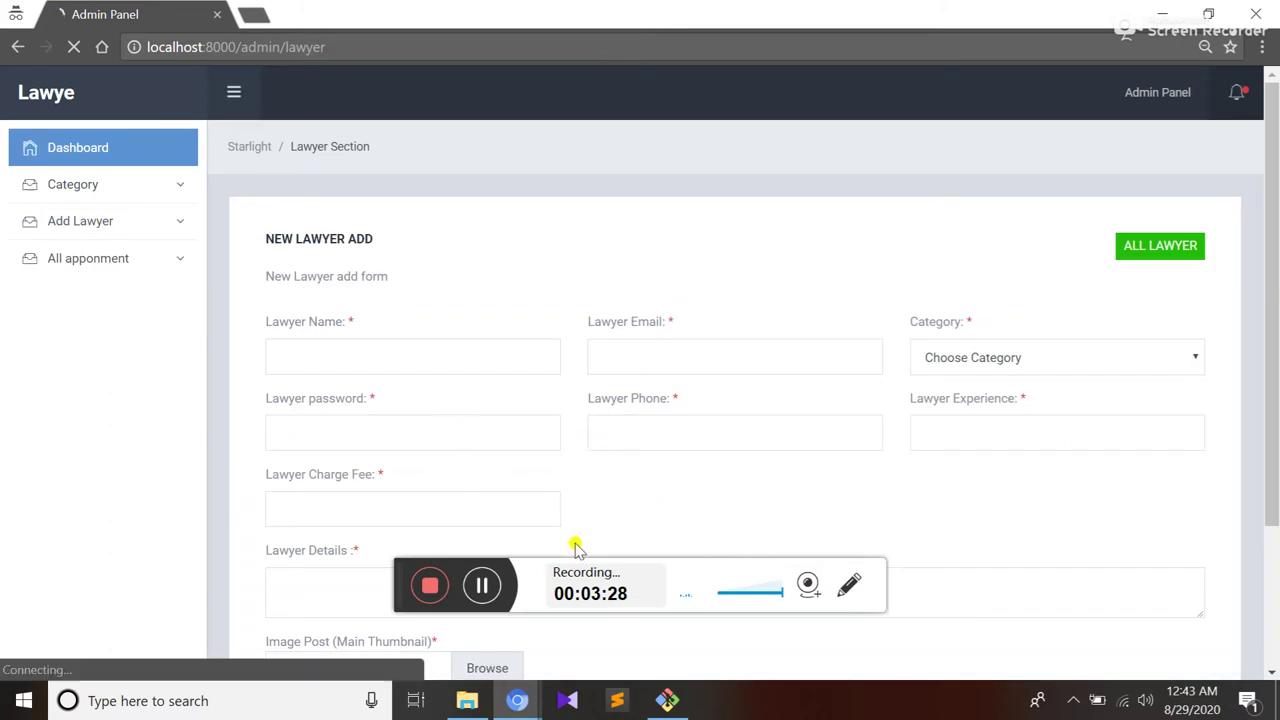
Correct the second lawyer's e-mail, submit the Cyber Crime lawyer, and open All Lawyer
click(481, 588)
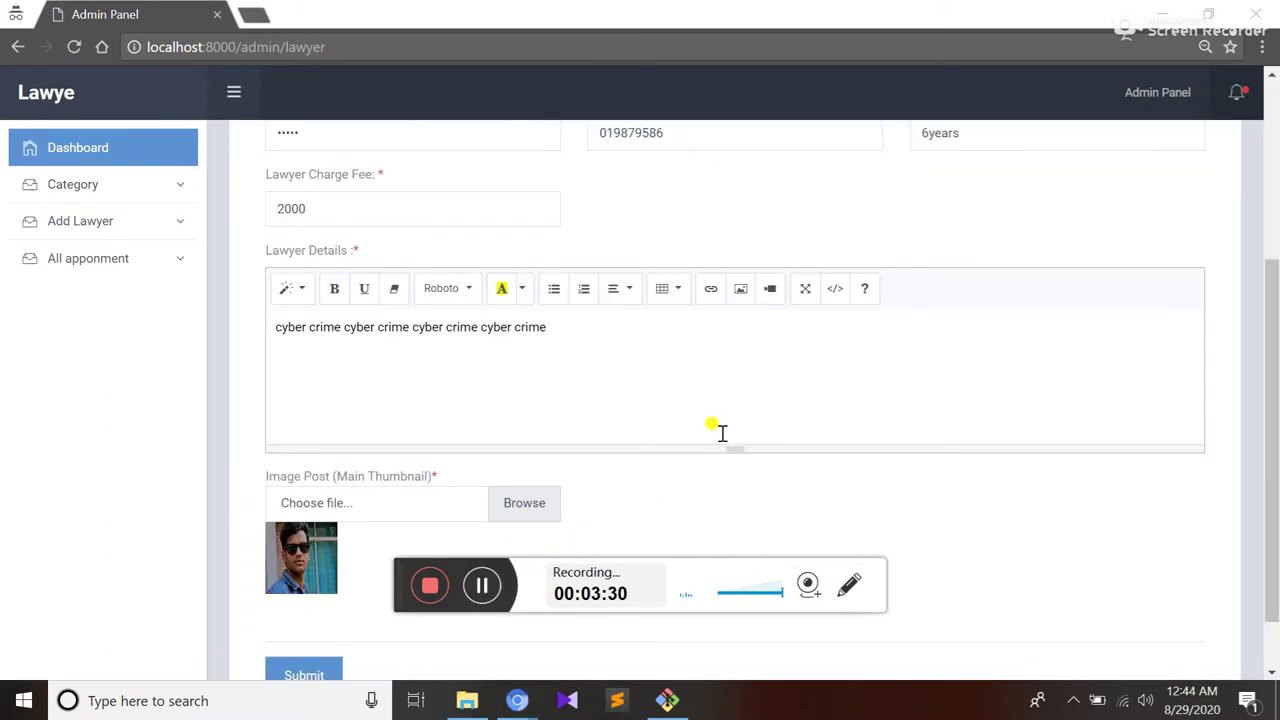
scroll(722, 432, up, 3)
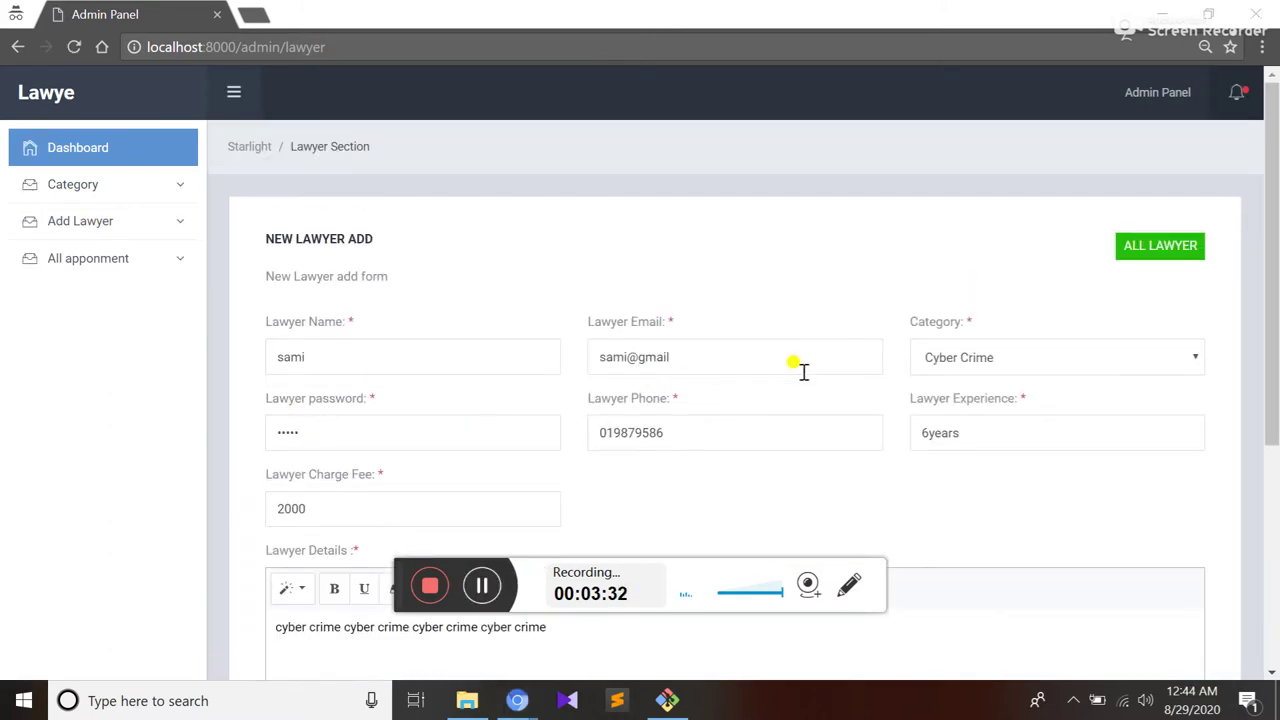
click(721, 364)
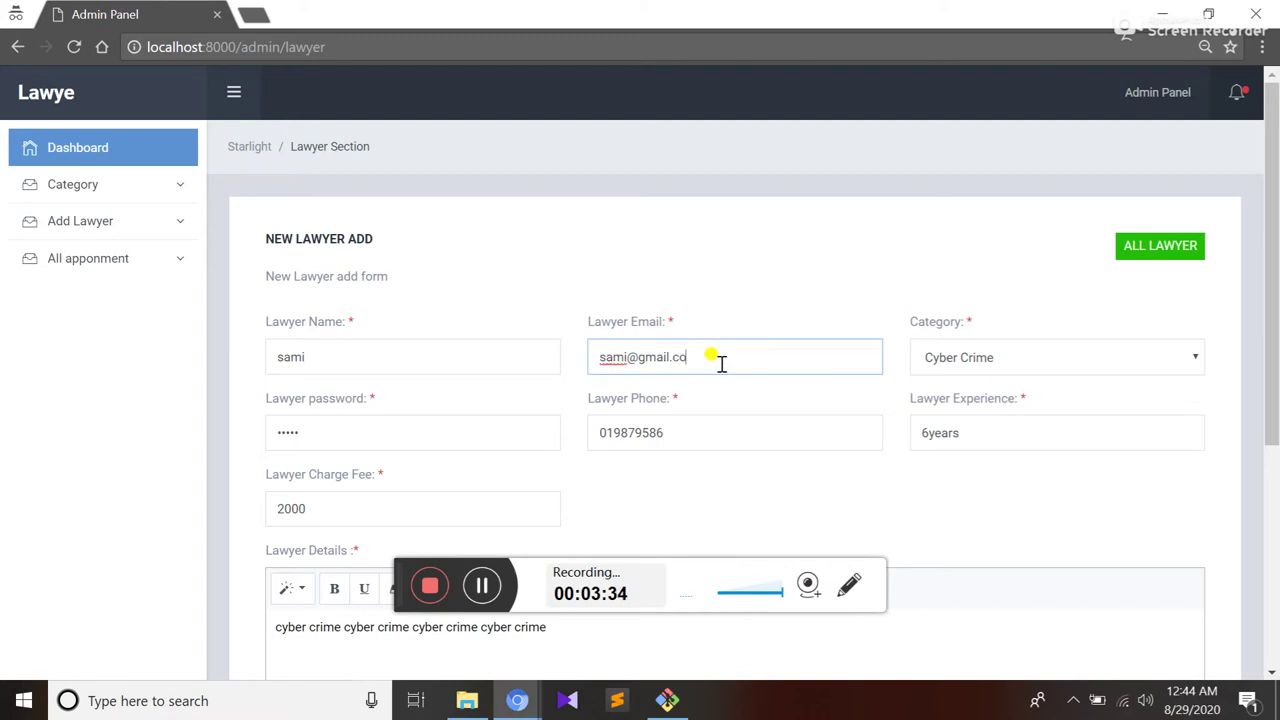
scroll(925, 365, down, 2)
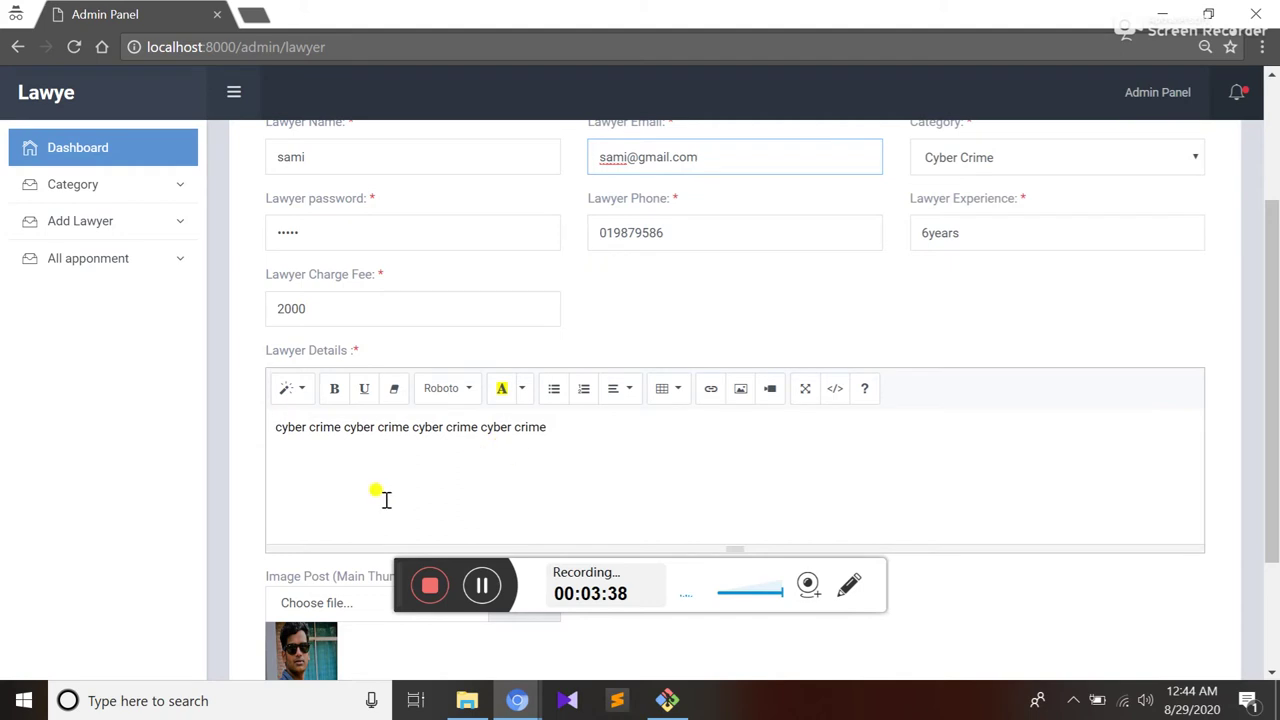
scroll(689, 271, down, 2)
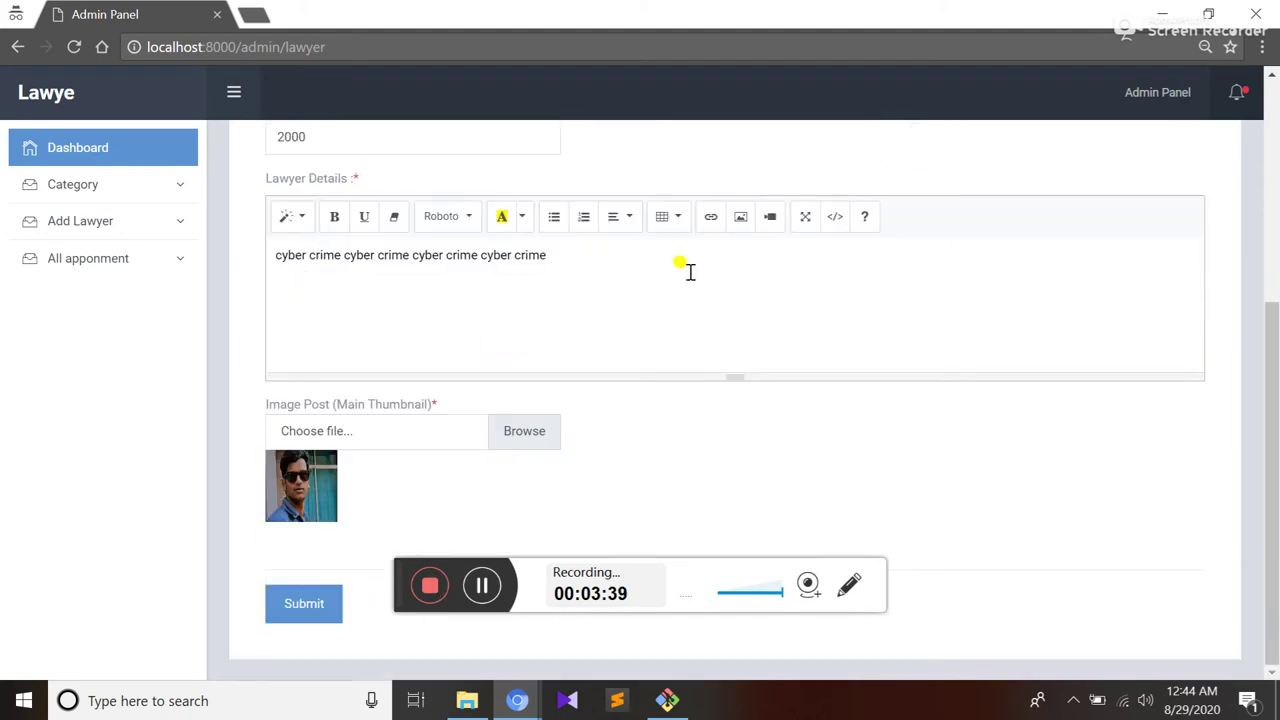
click(301, 612)
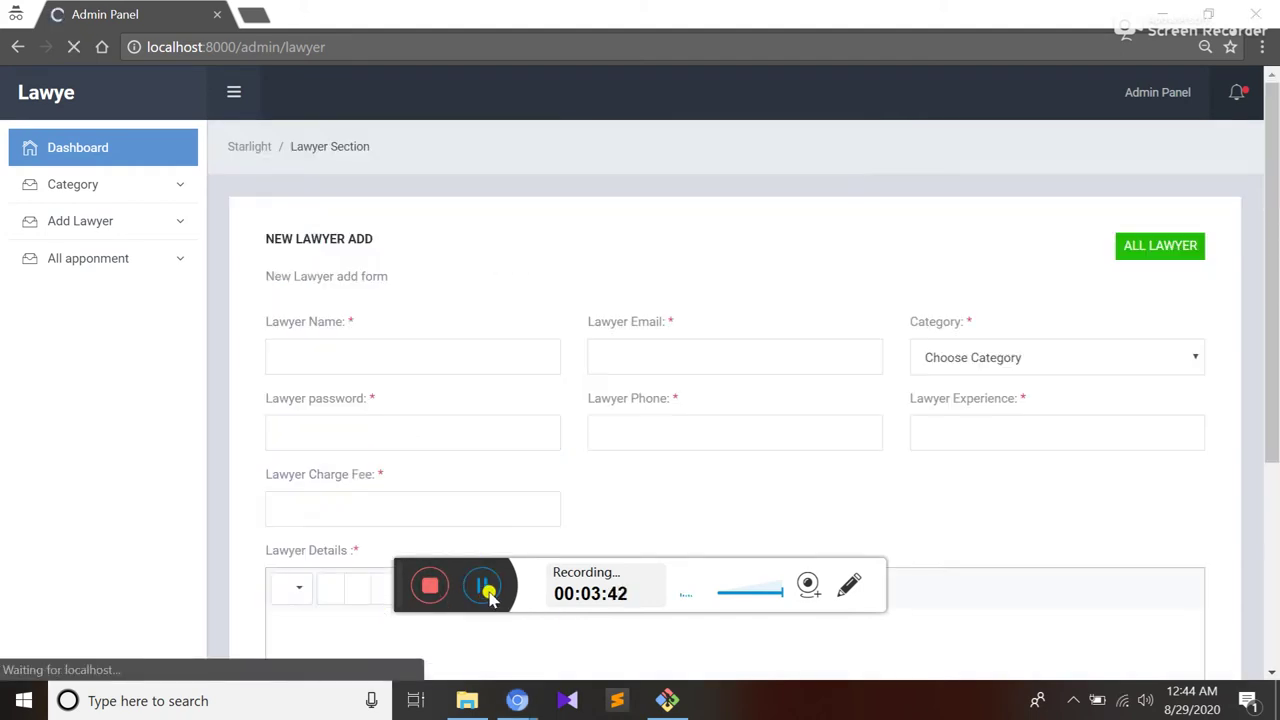
click(1150, 252)
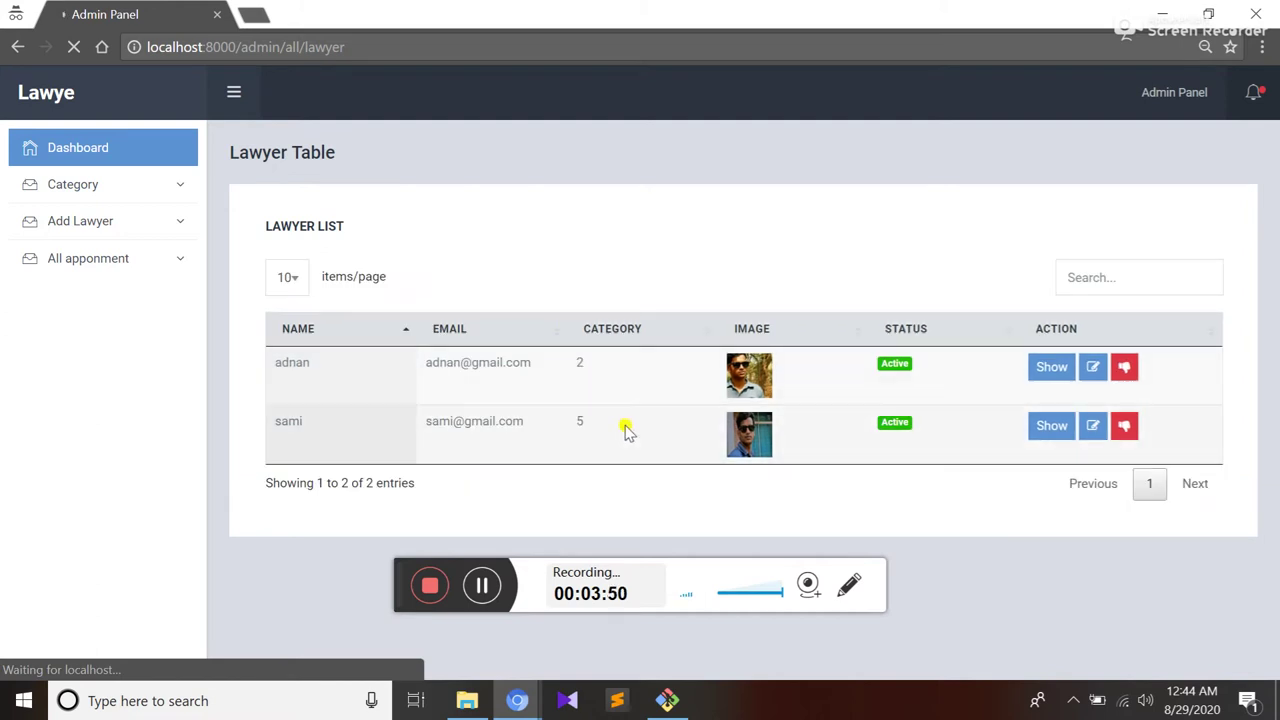
Open the All Appointment list after reviewing the two Active lawyers
click(108, 264)
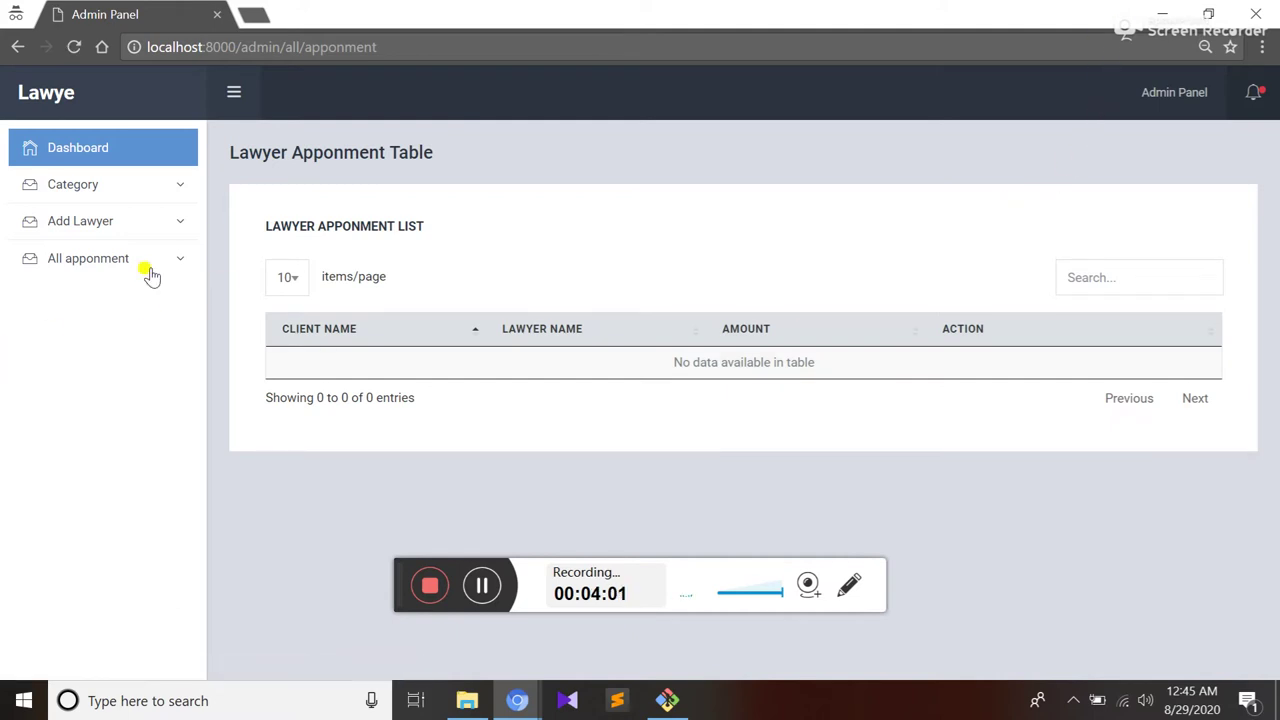
Minimize the admin window and attempt the lawyer login with the new lawyer's e-mail
click(1162, 14)
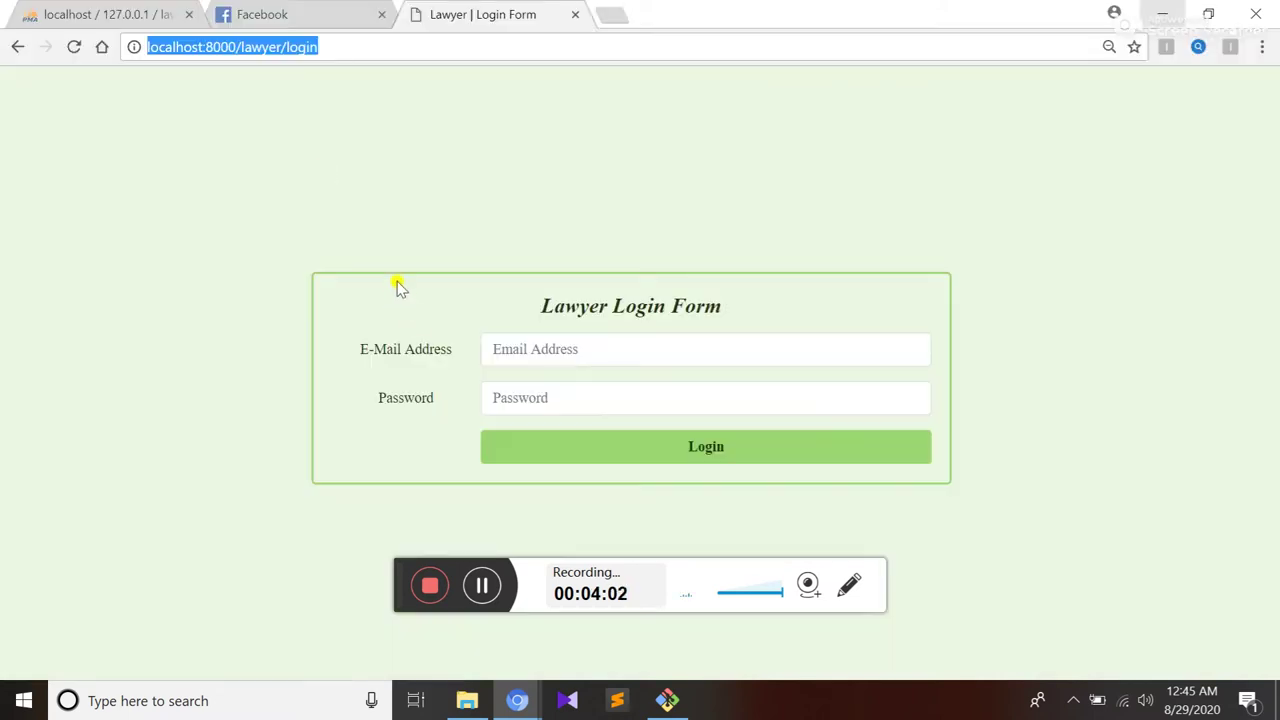
click(245, 52)
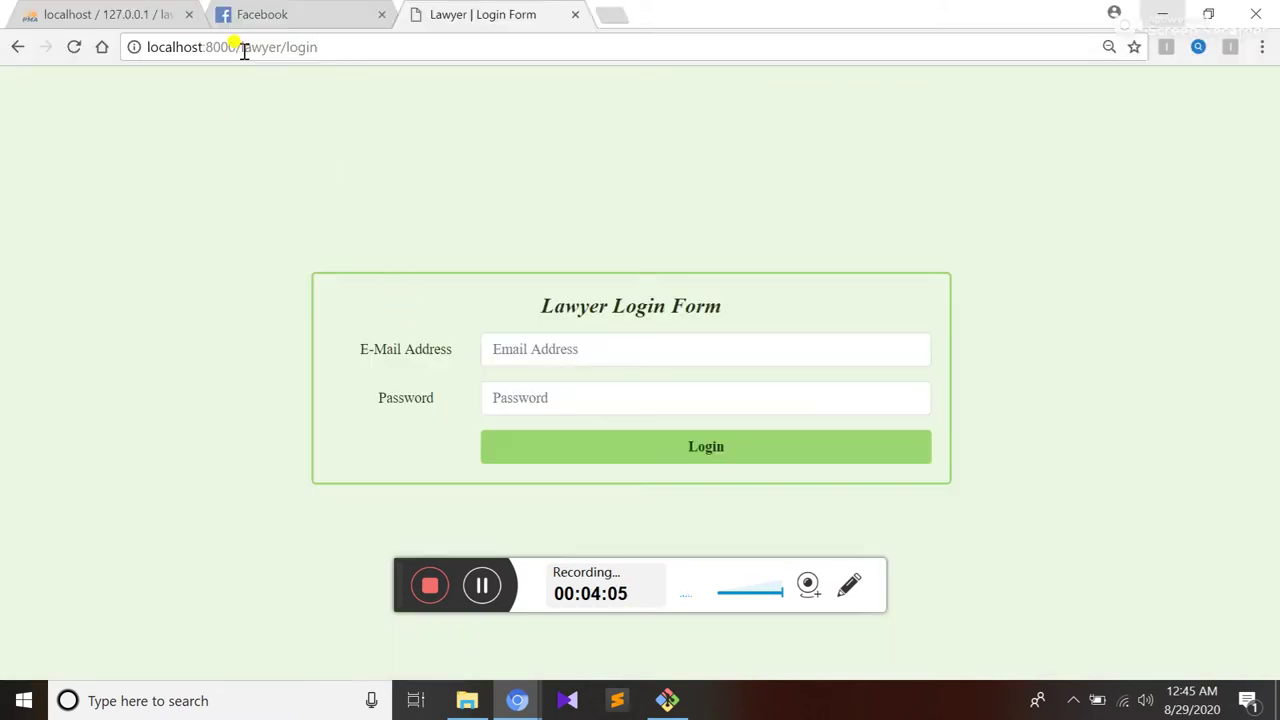
click(524, 347)
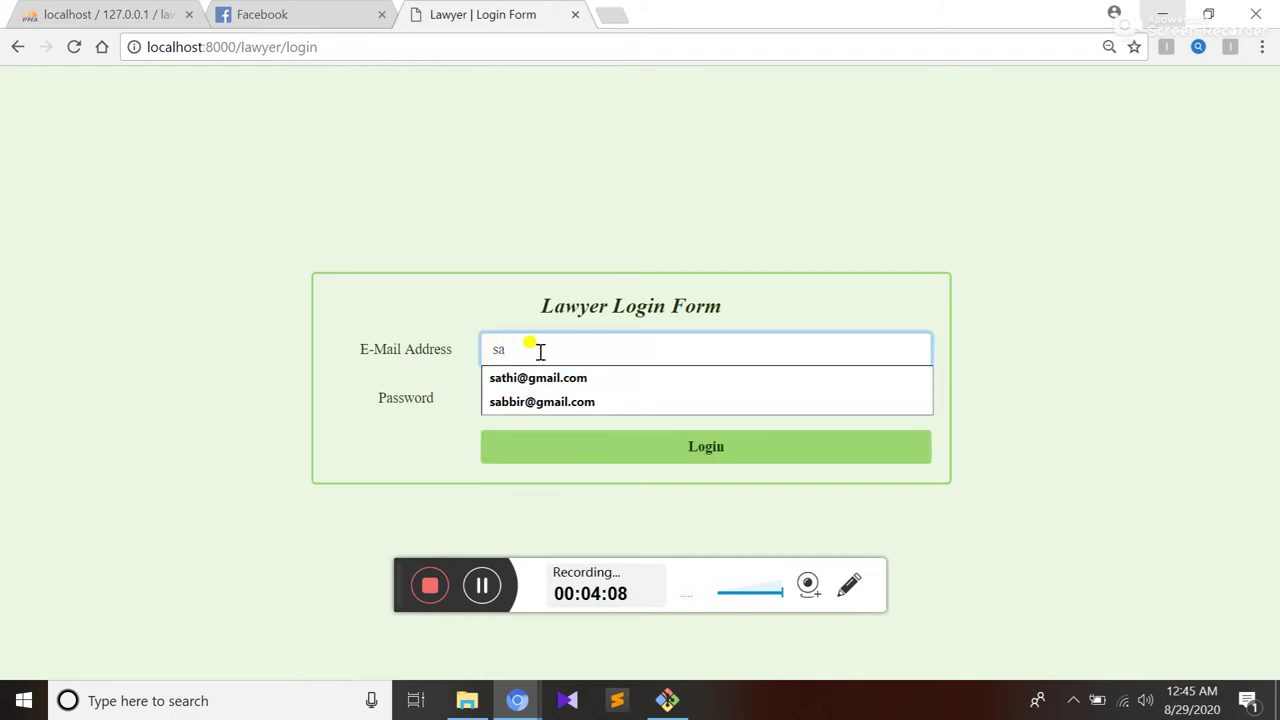
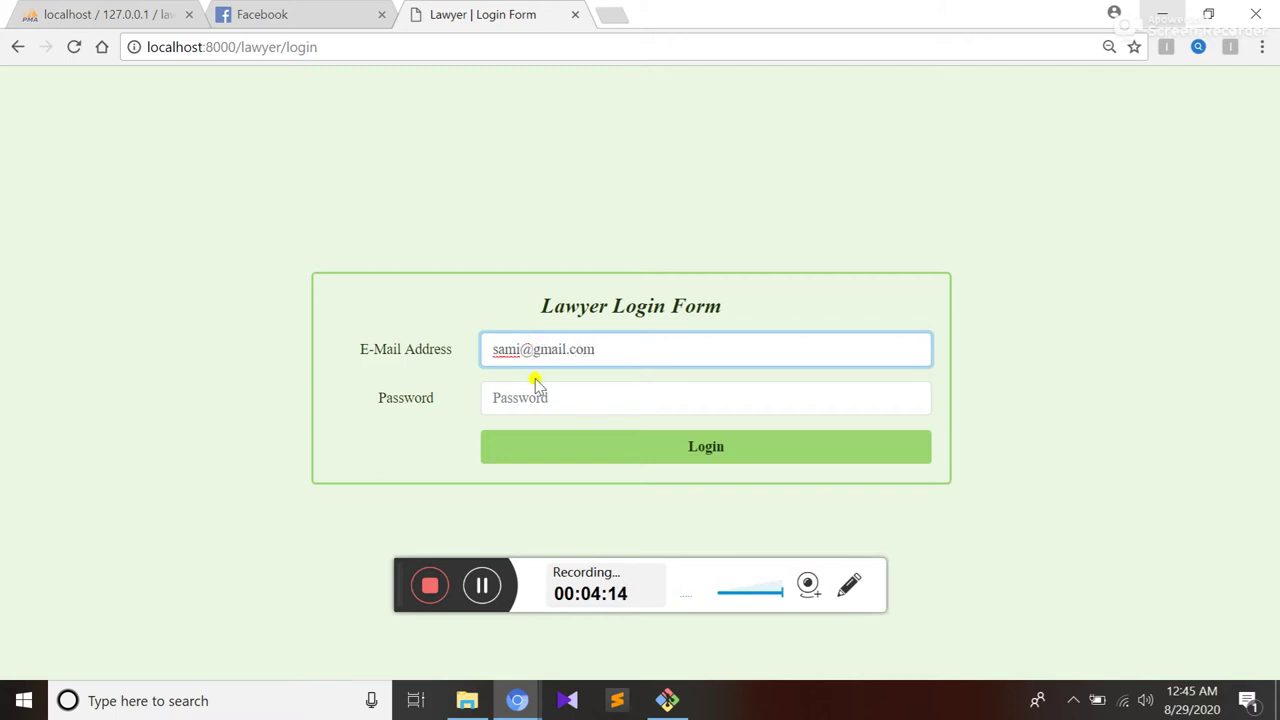
click(537, 391)
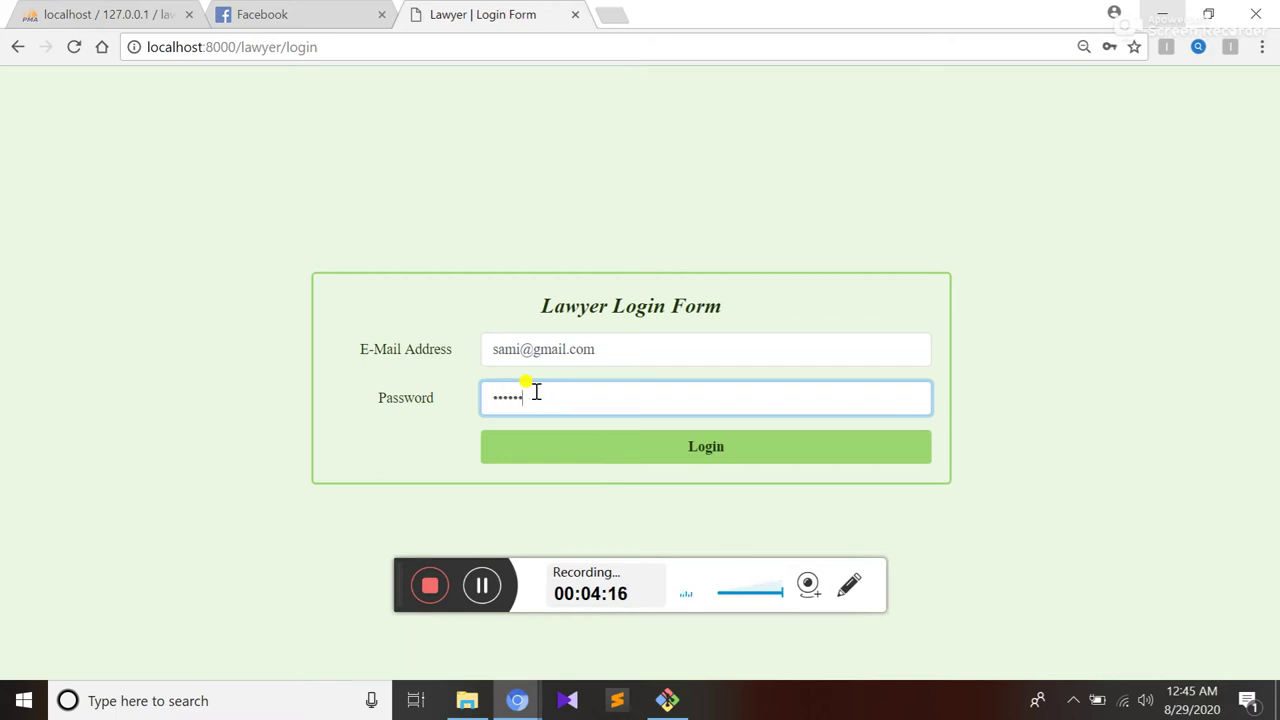
key(Return)
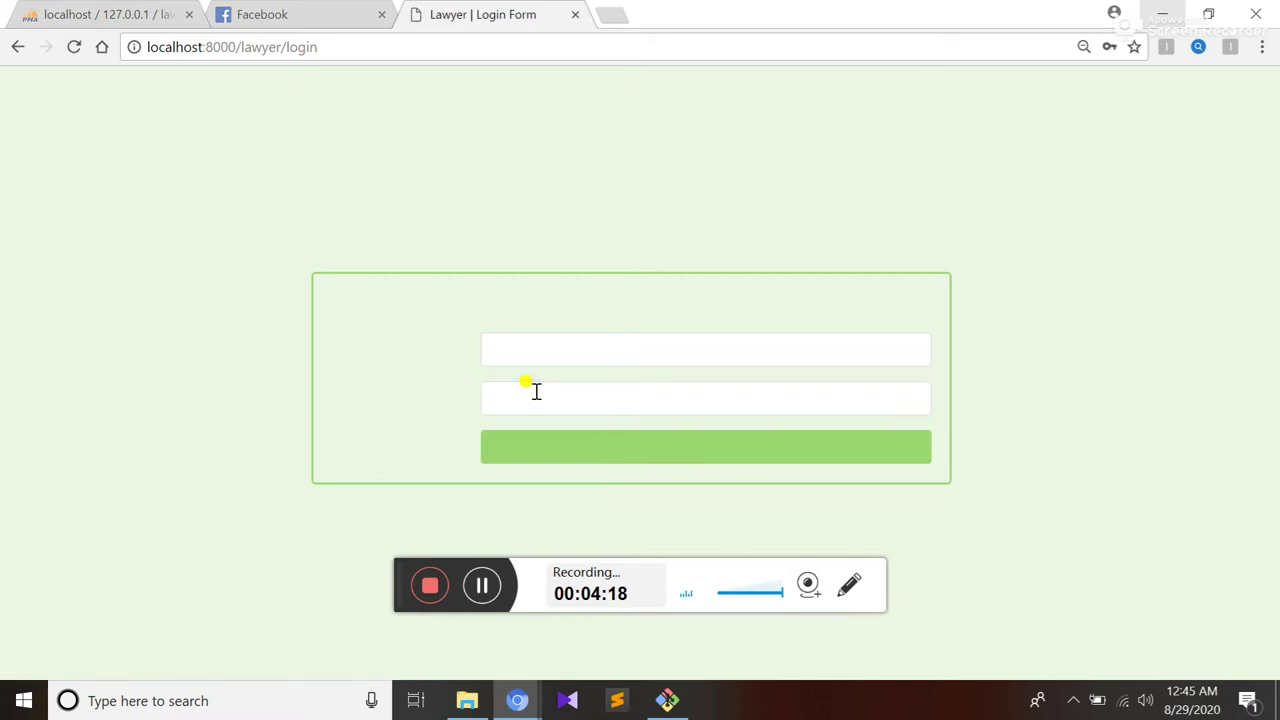
Retry the lawyer login with the suggested e-mail and the password
click(541, 352)
text(sami)
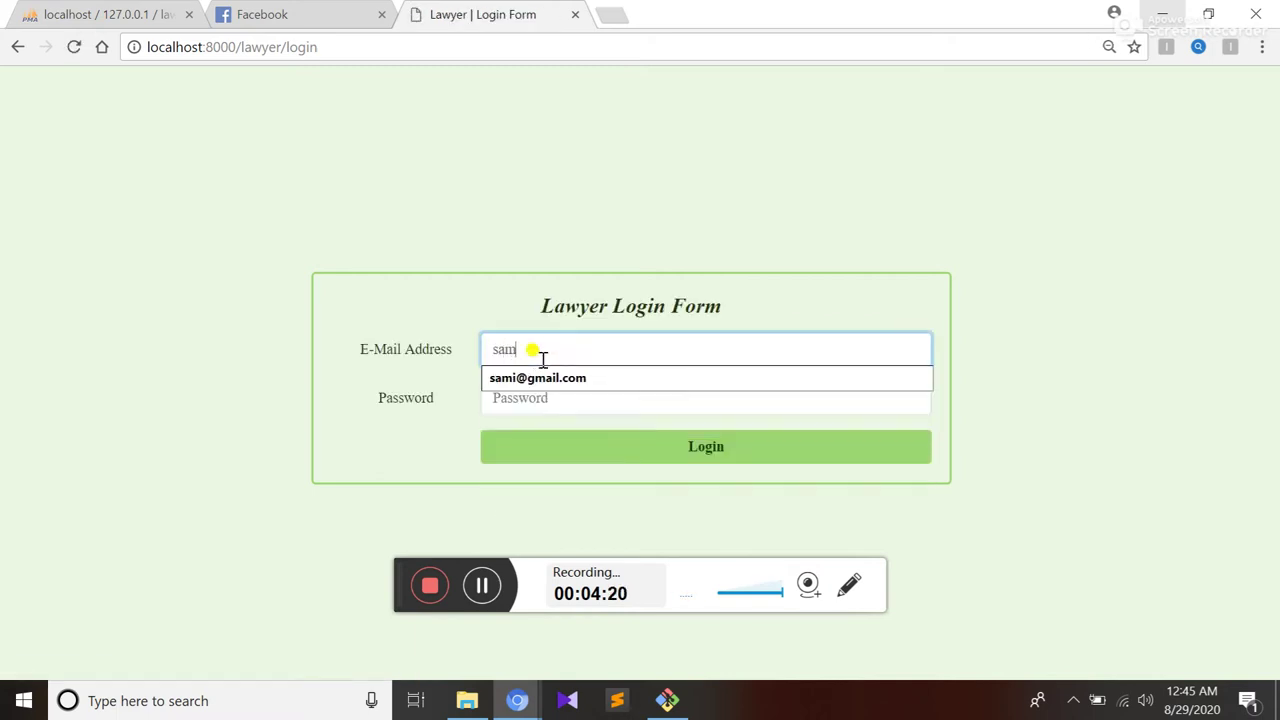
key(Down)
key(Return)
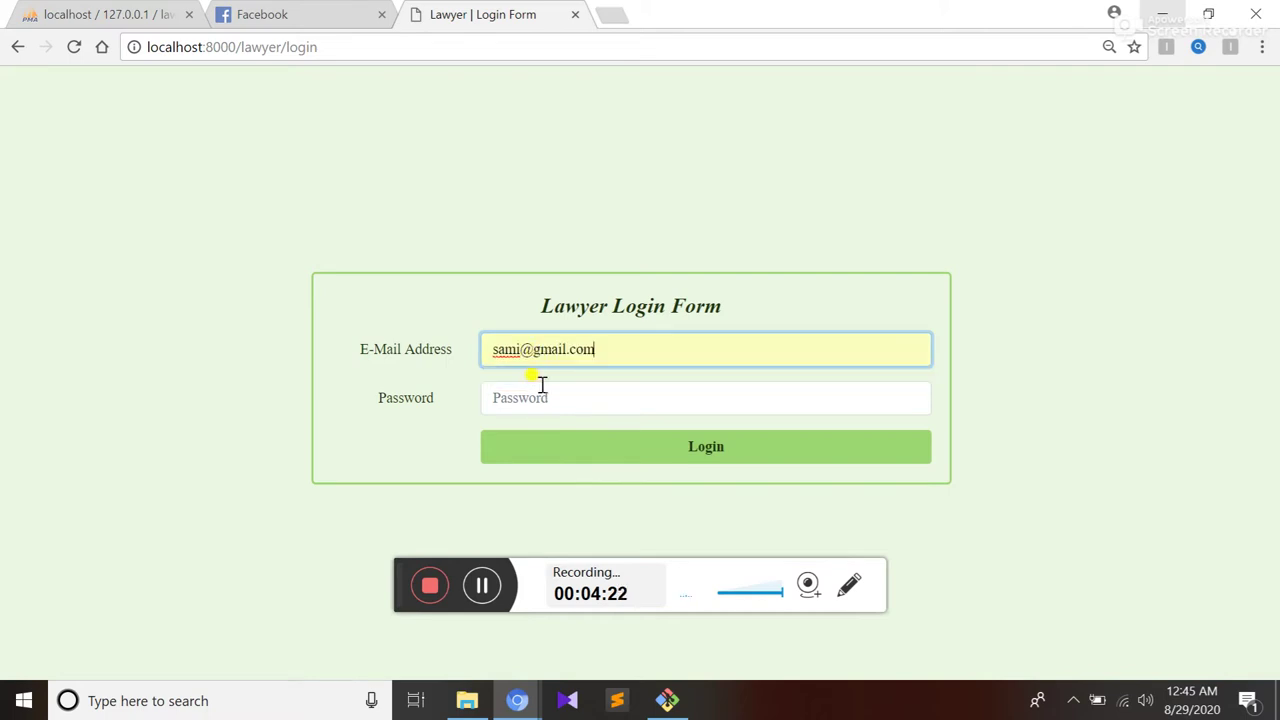
click(541, 384)
text(1)
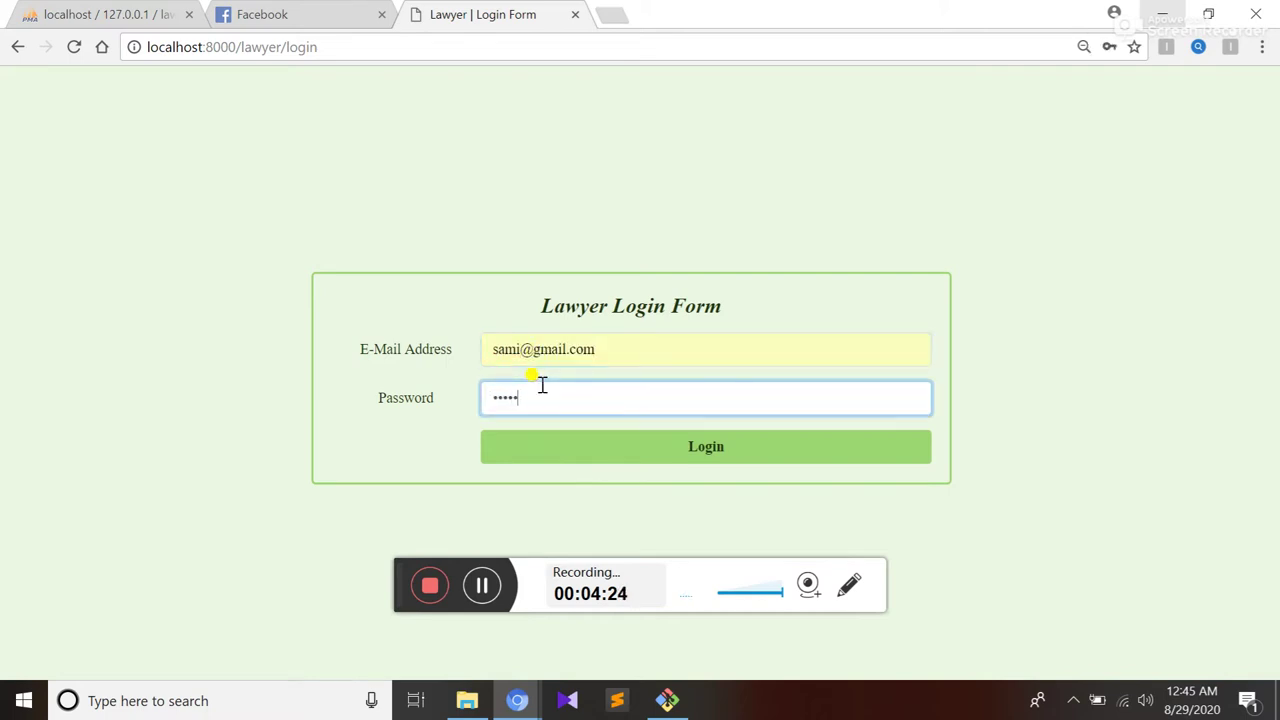
key(Return)
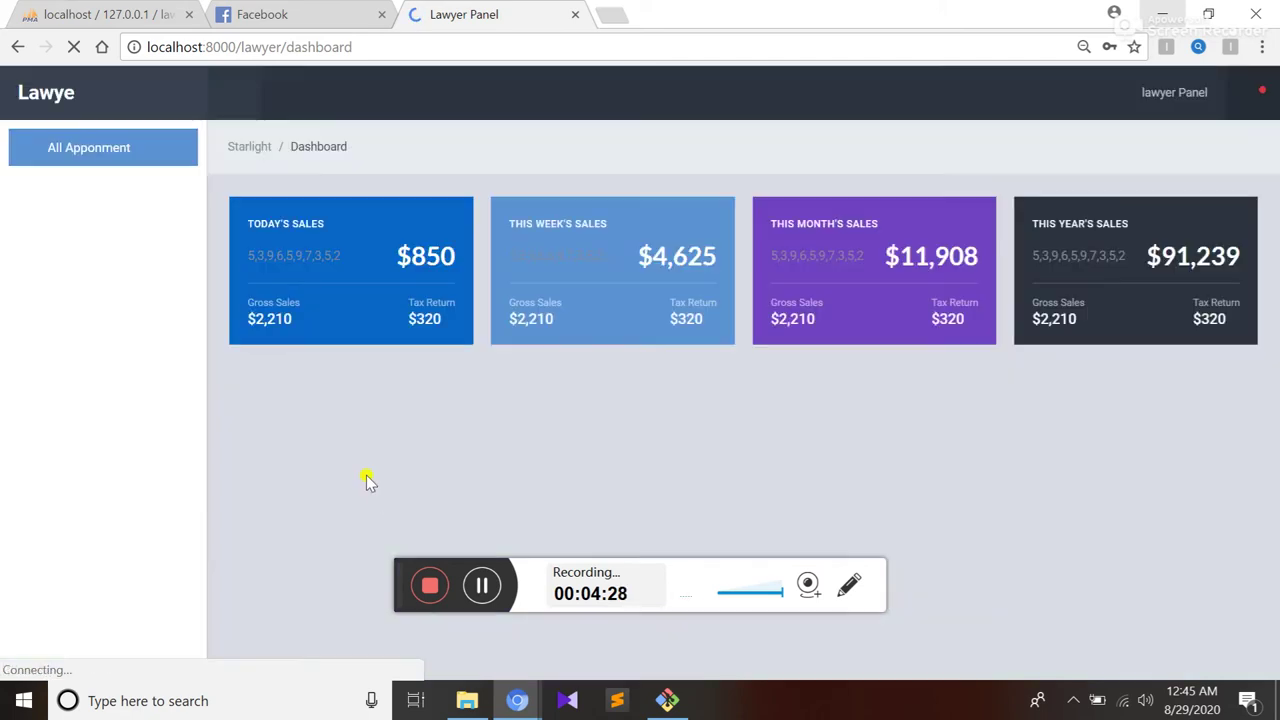
View the lawyer's empty appointment list, then sign out back to the Lawyer Login Form
click(102, 163)
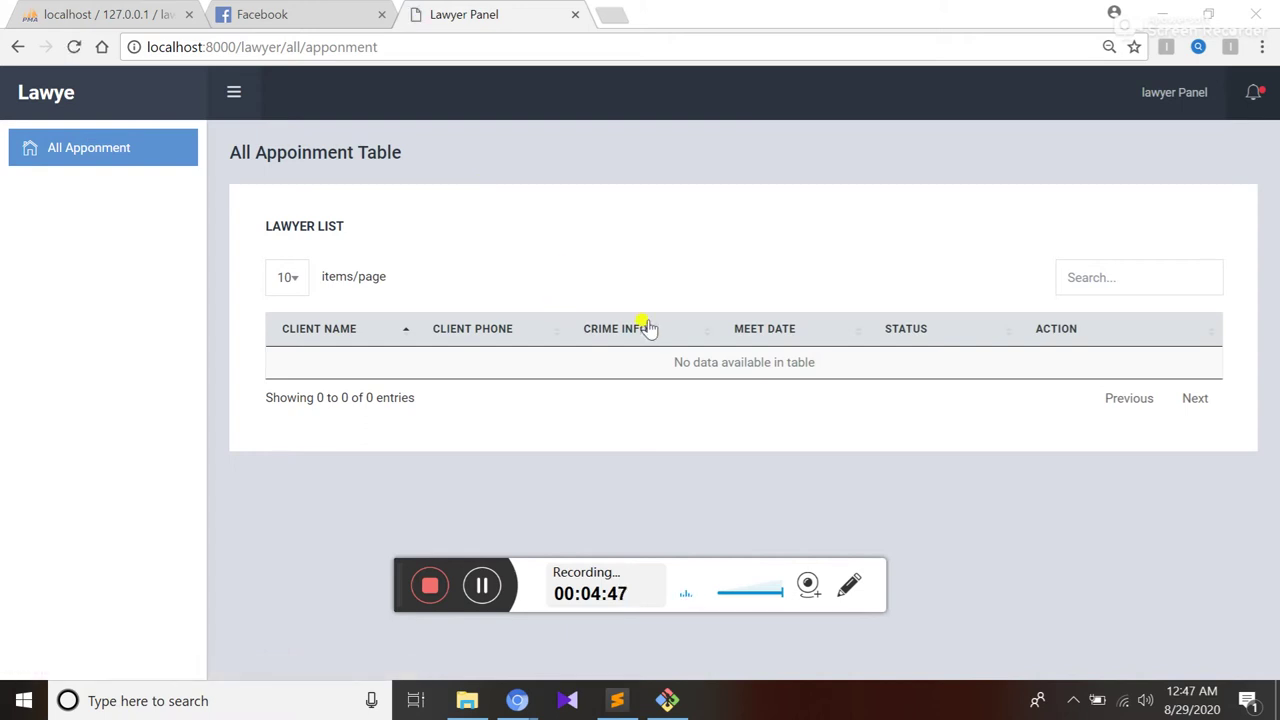
click(1152, 96)
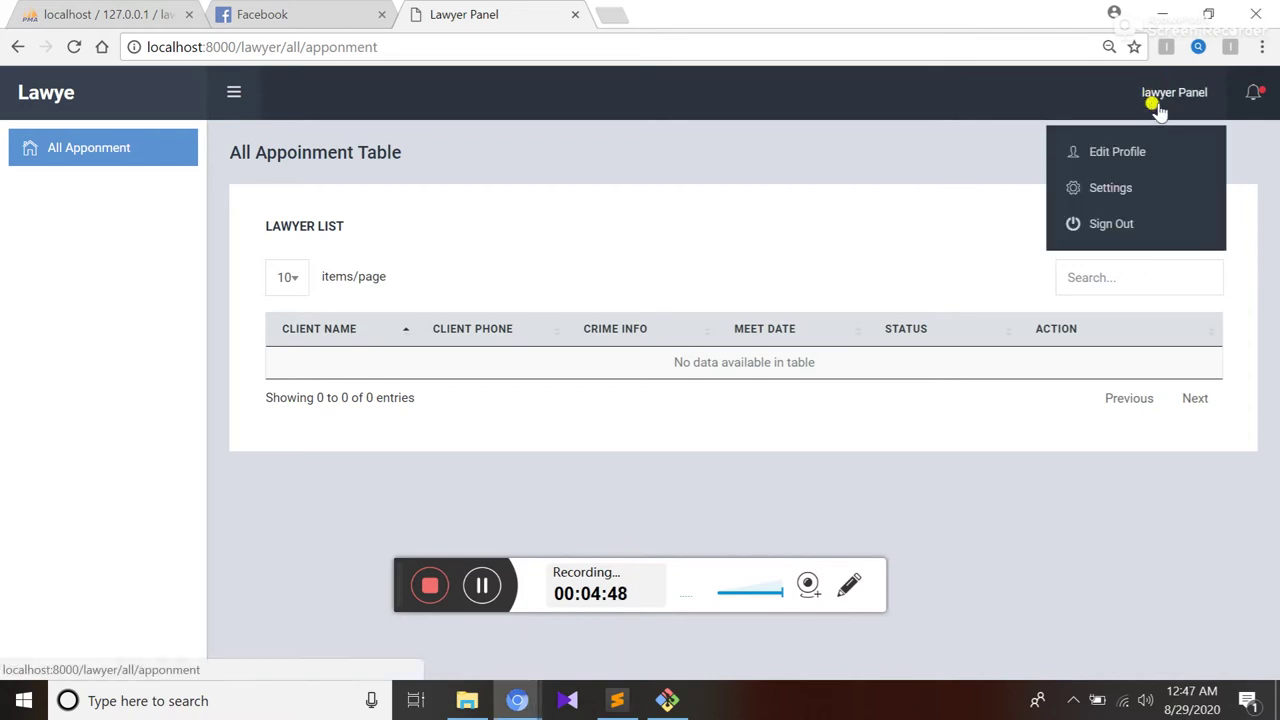
click(1113, 229)
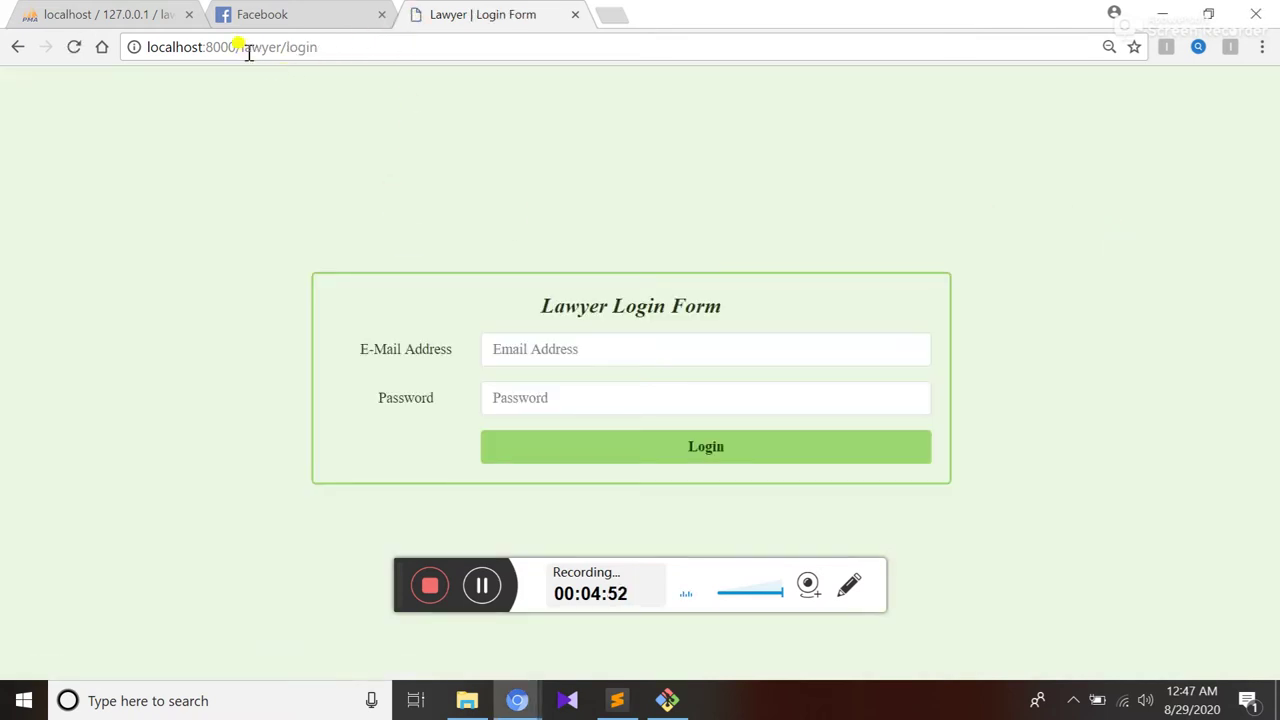
drag(244, 48, 393, 55)
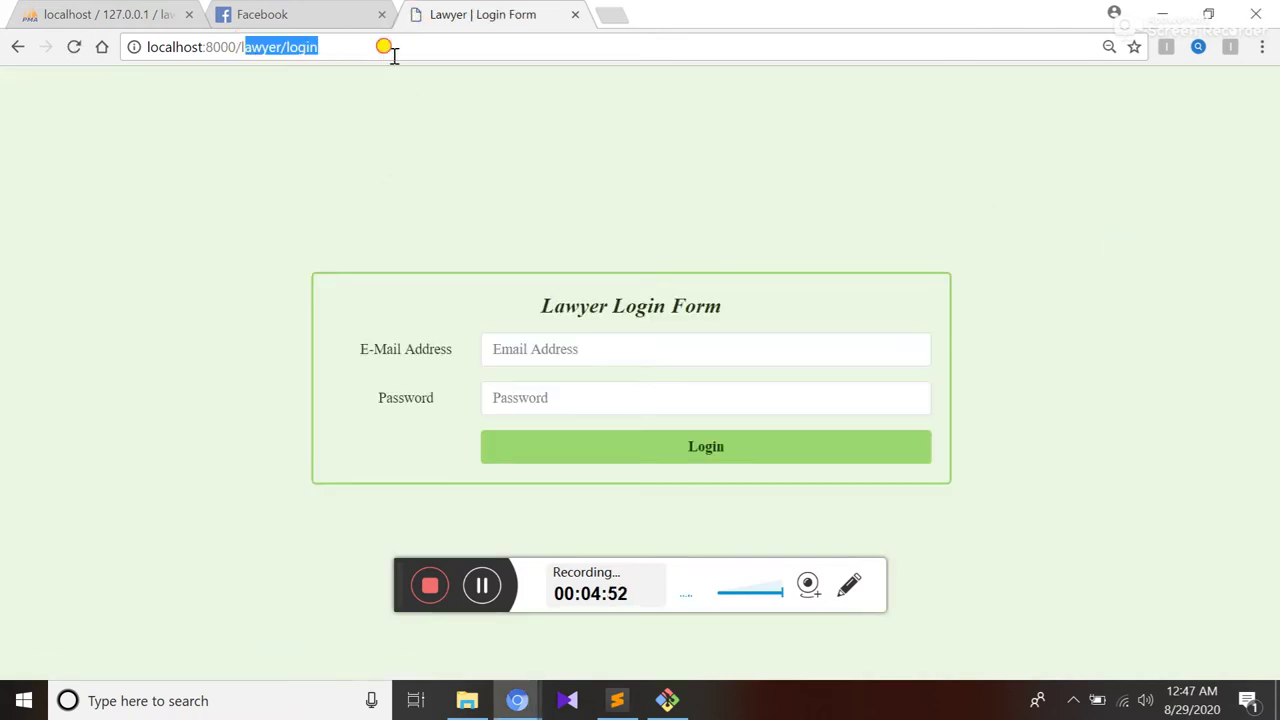
Open the site's Register page and autofill the new account's name
key(BackSpace)
key(BackSpace)
key(Return)
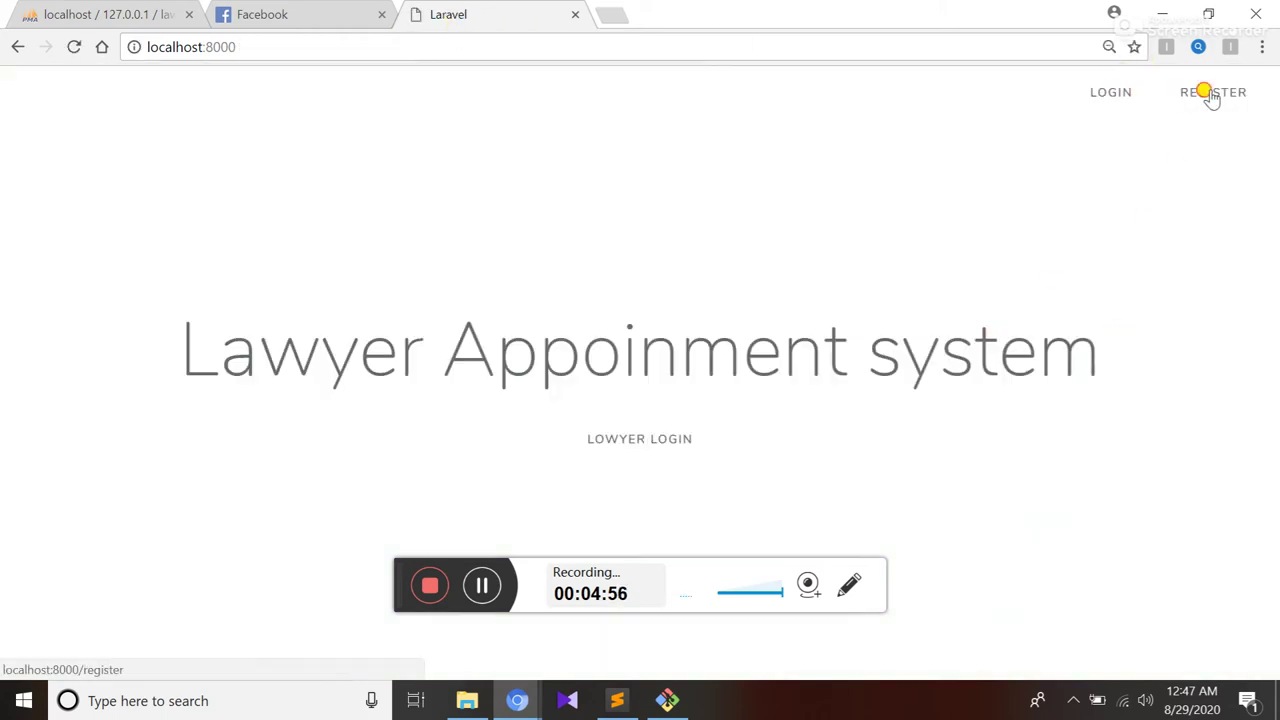
click(1211, 94)
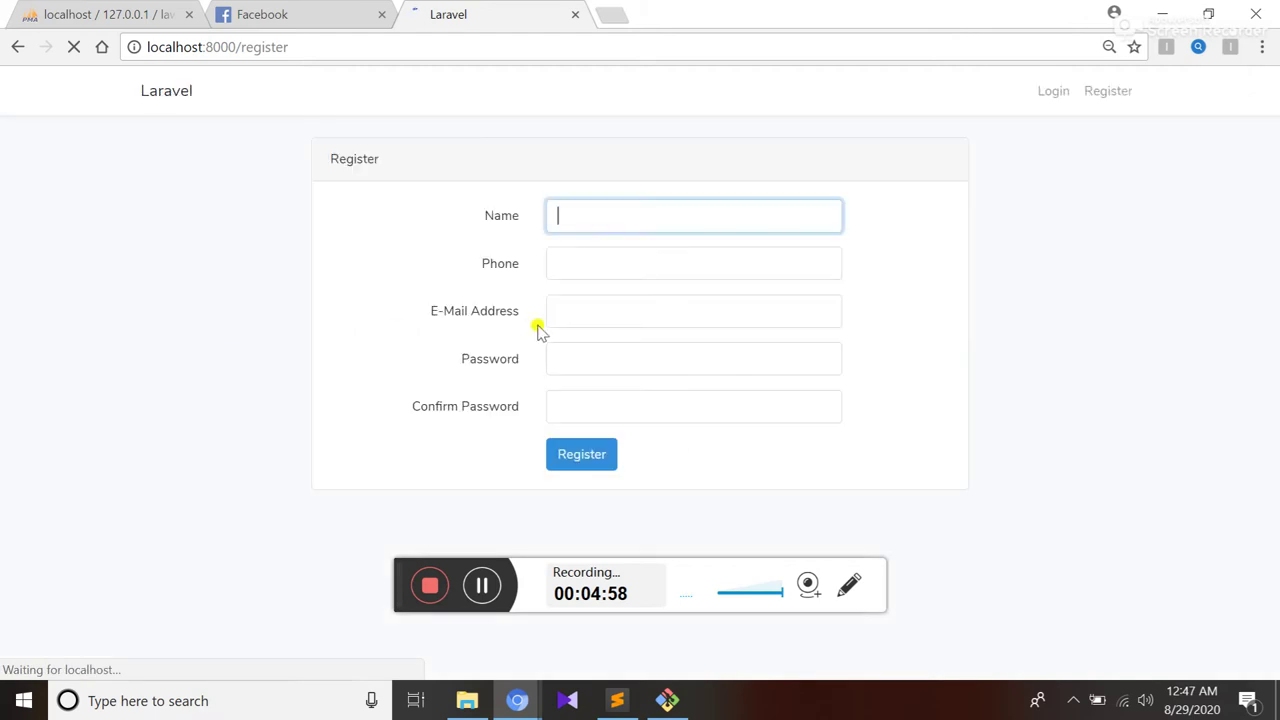
click(657, 217)
text(sha)
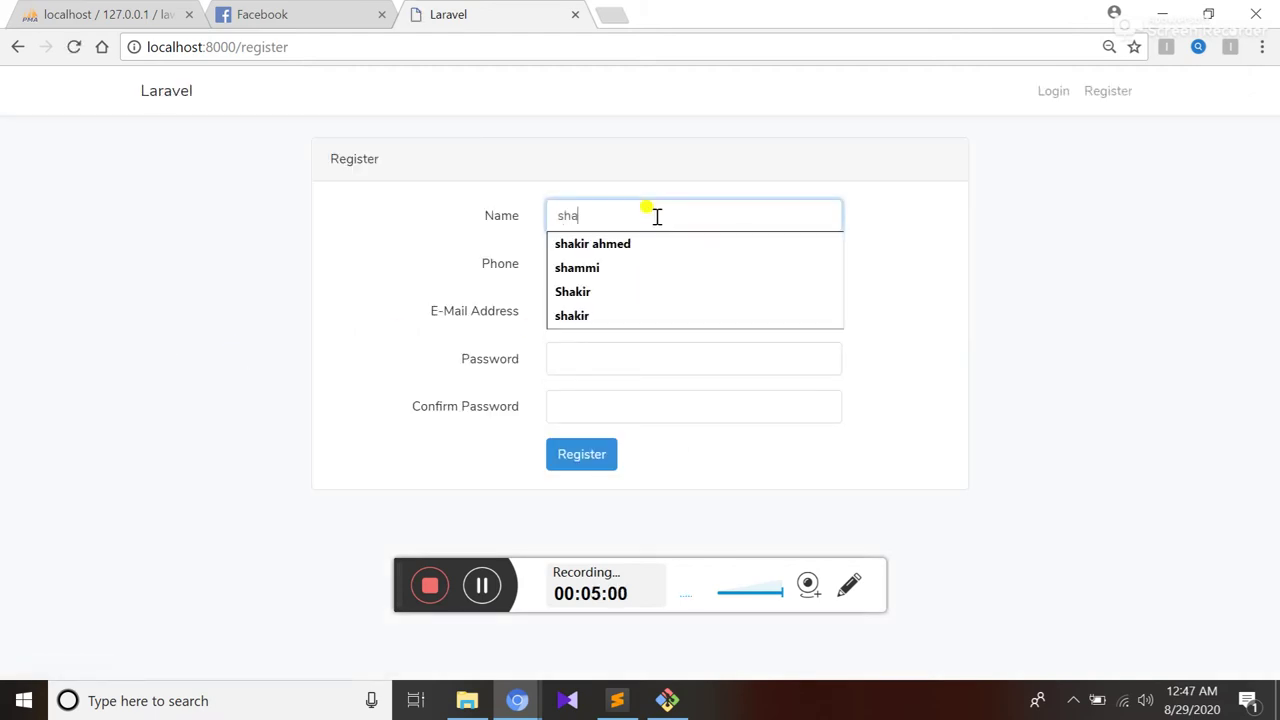
key(Down)
key(Return)
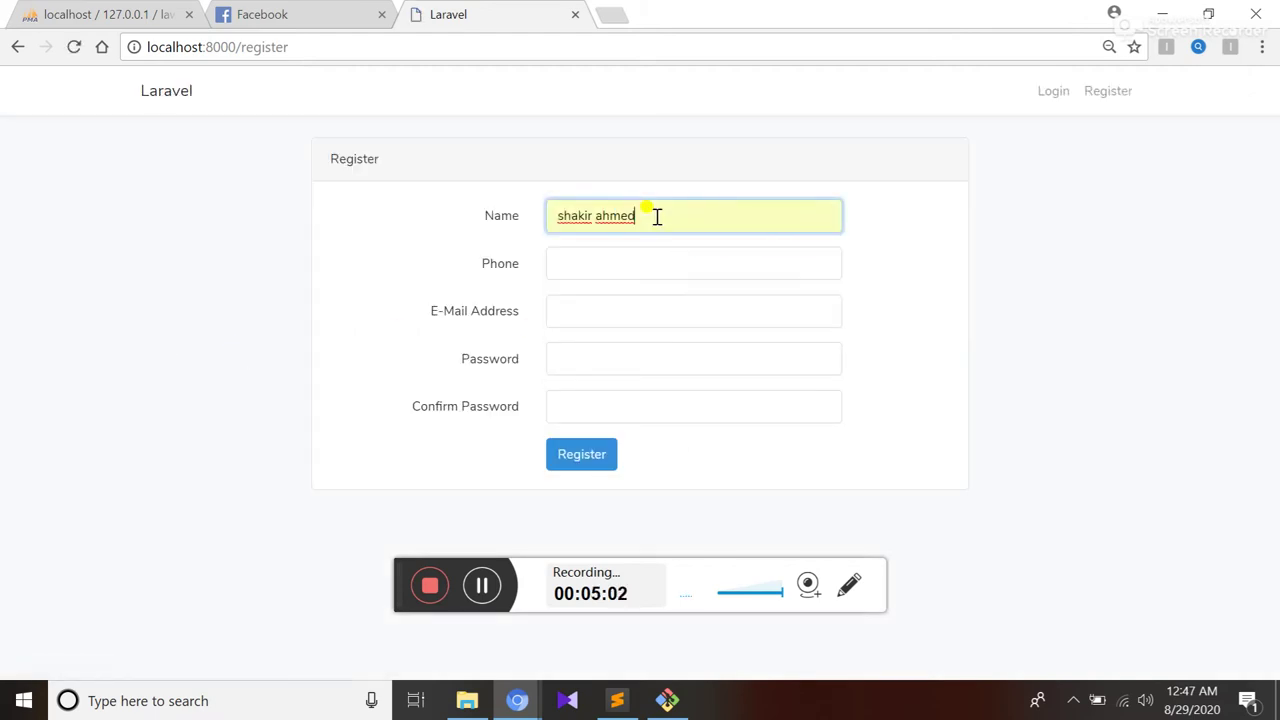
click(609, 250)
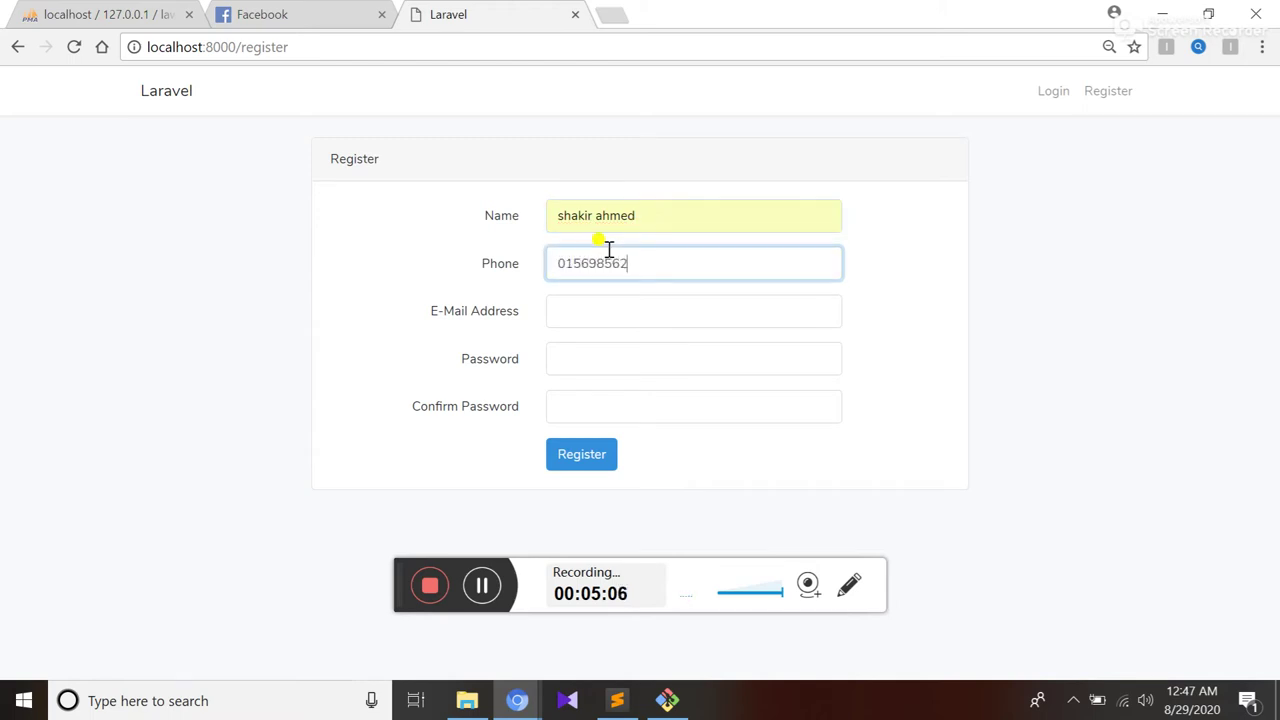
Fill in the saved e-mail, password and confirmation, then submit the registration
click(580, 311)
text(sh)
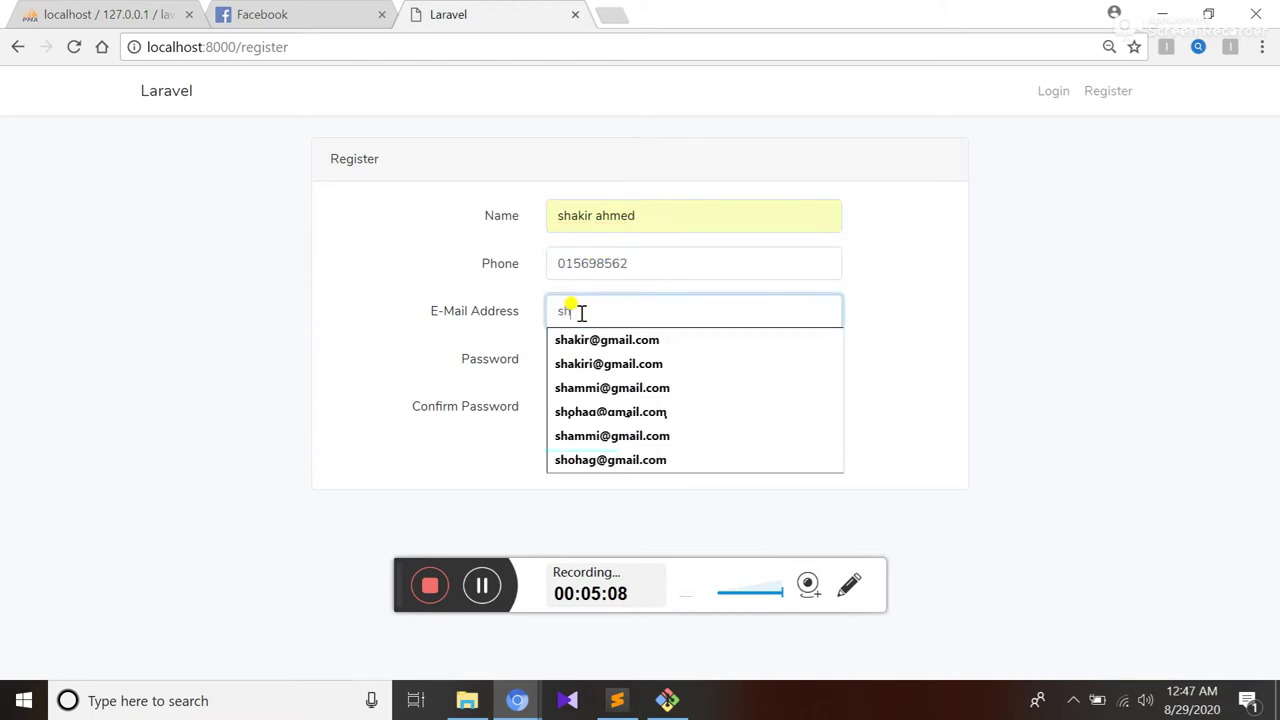
text(a)
key(Down)
key(Return)
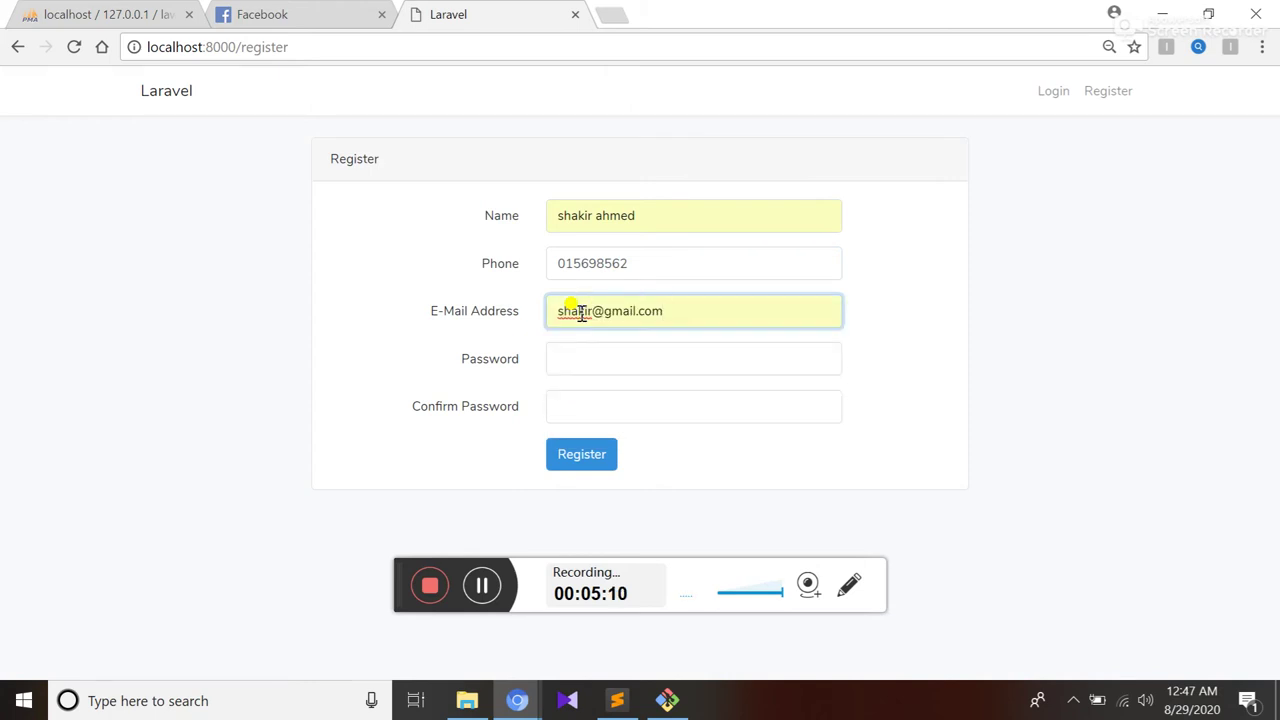
click(586, 349)
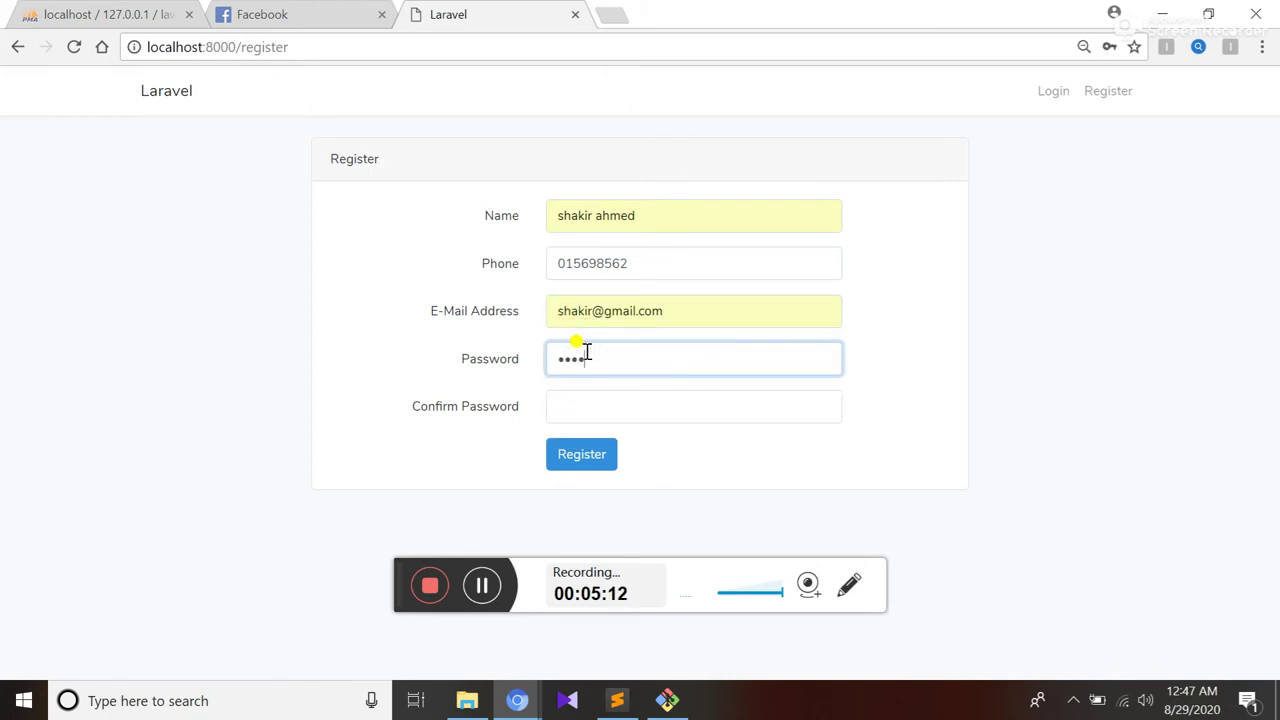
click(584, 410)
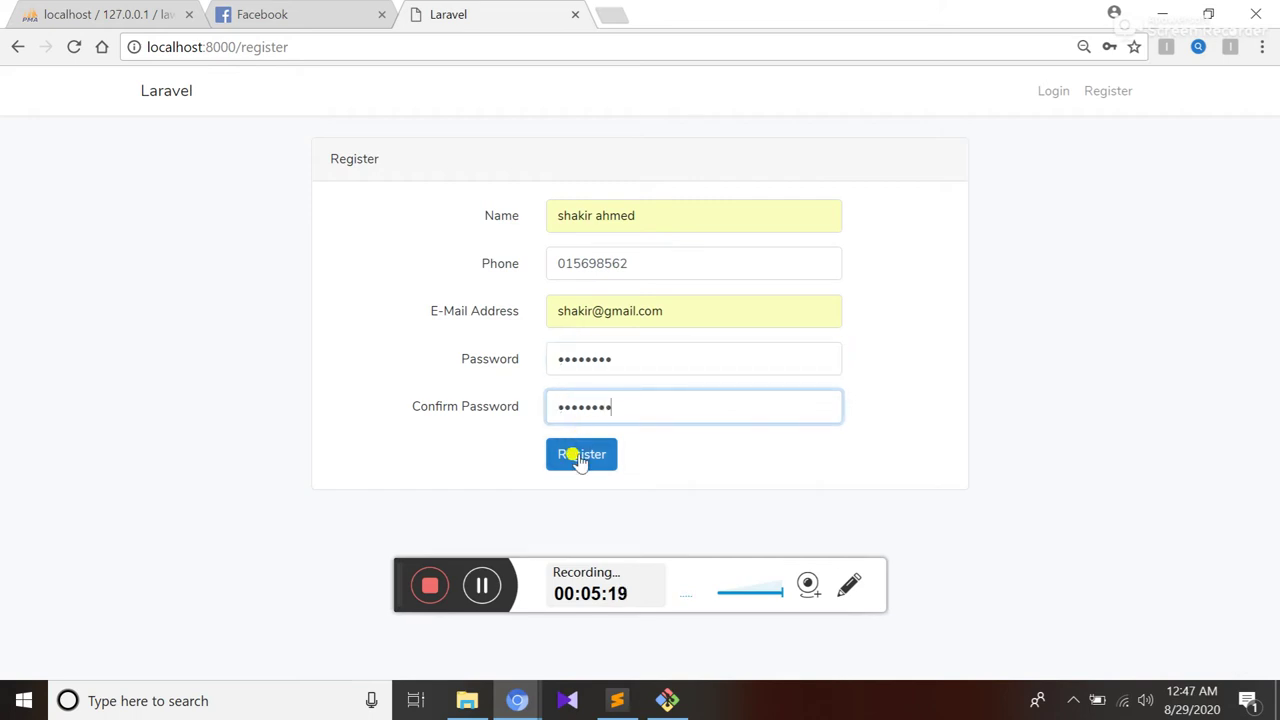
click(580, 458)
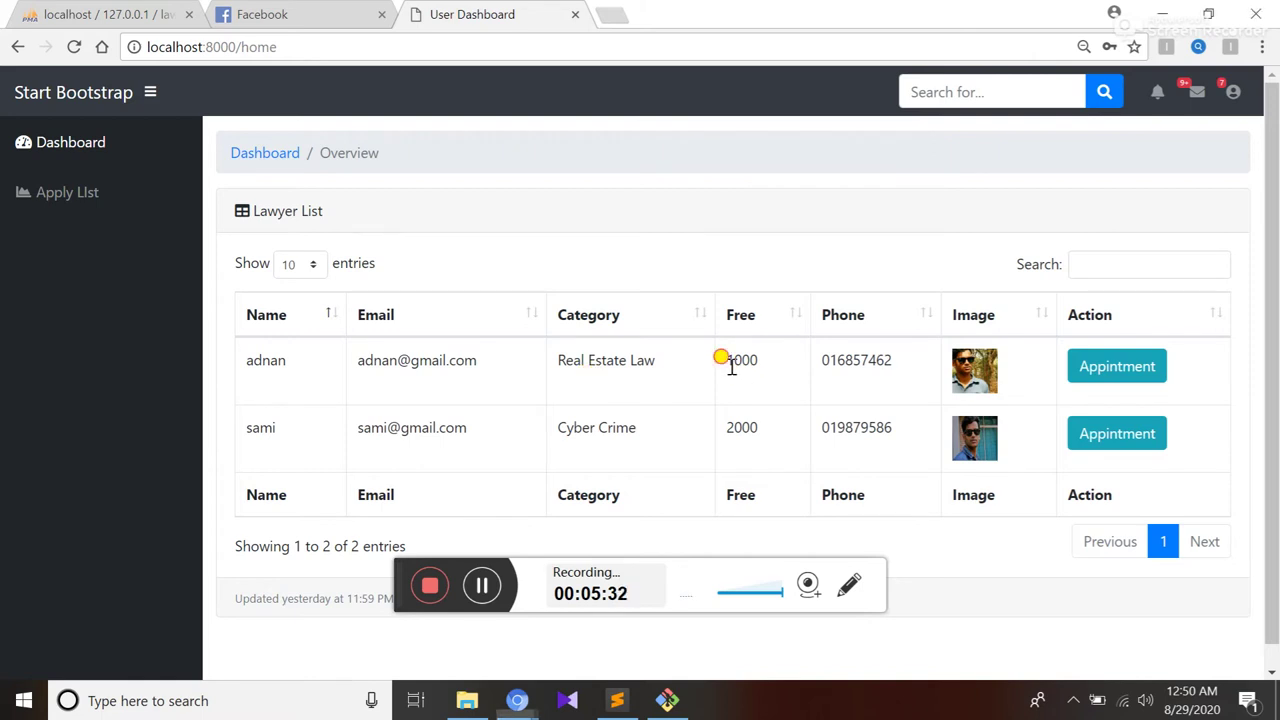
Review the lawyer list's fees (1000, 2000) and categories by highlighting them
drag(729, 363, 764, 370)
drag(563, 428, 783, 429)
click(721, 427)
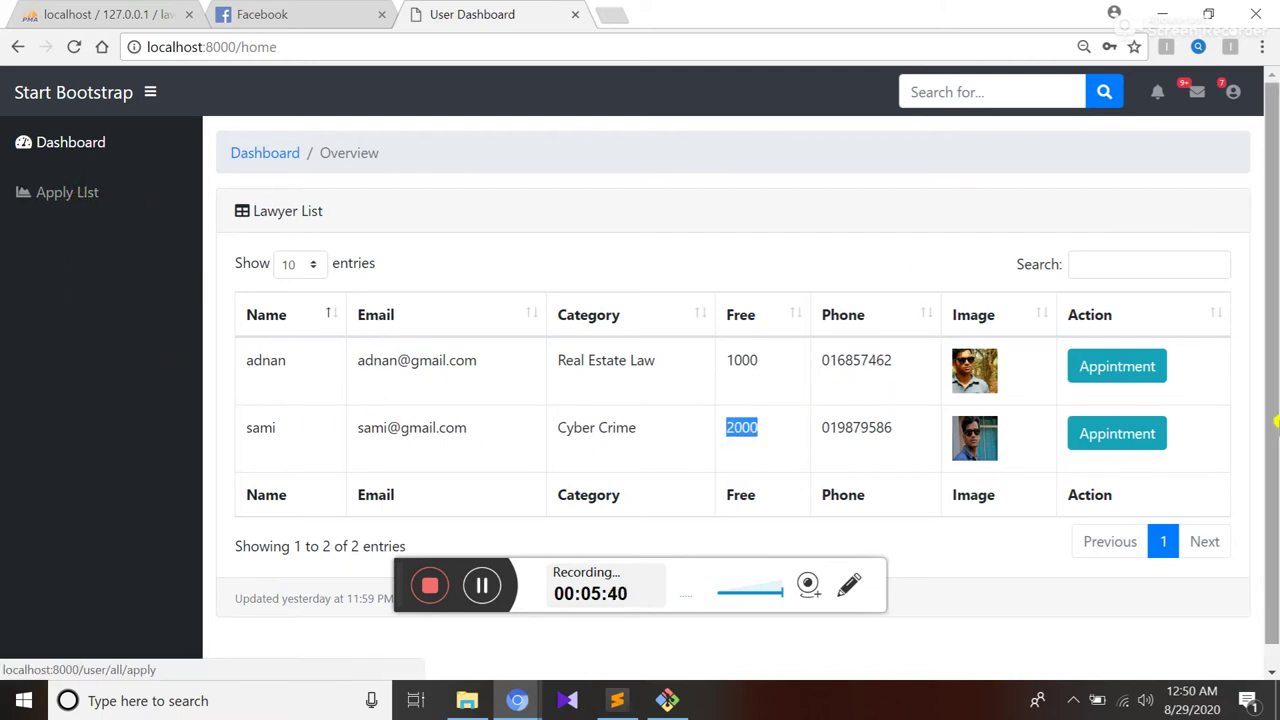
click(757, 256)
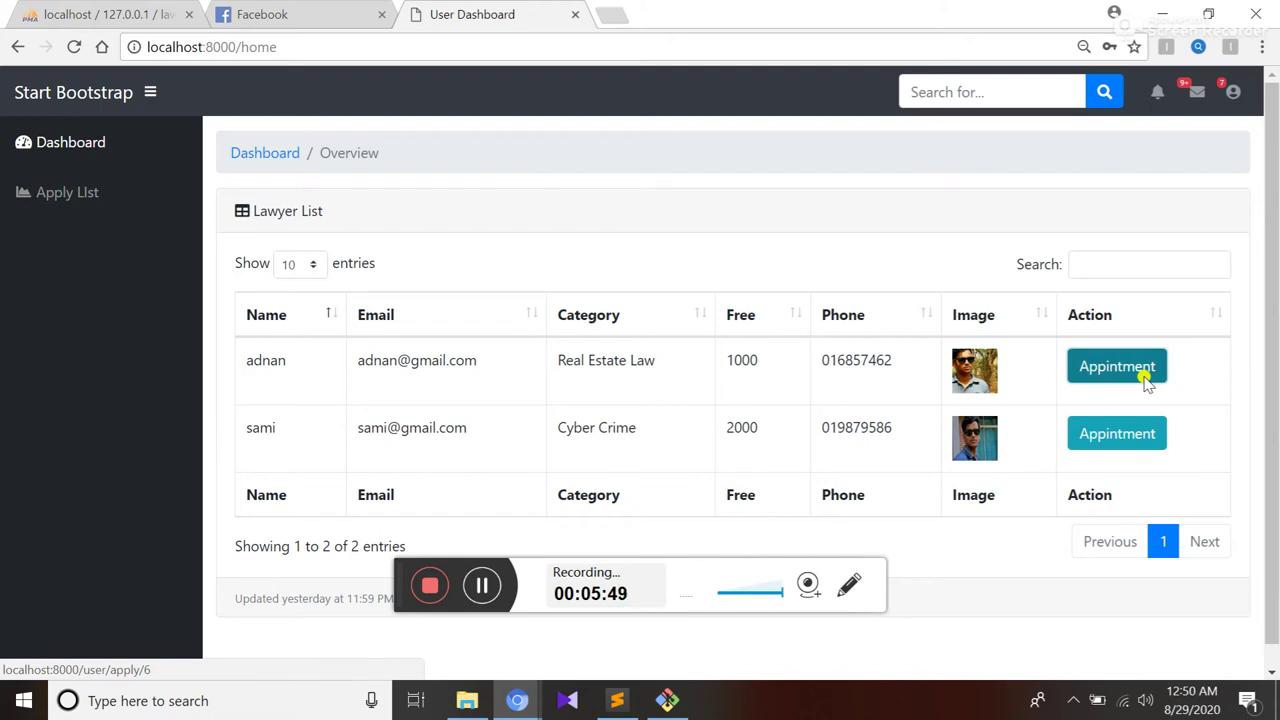
Book the Real Estate Law lawyer for 08/31/2020 with crime report 'most import sir'
click(1097, 367)
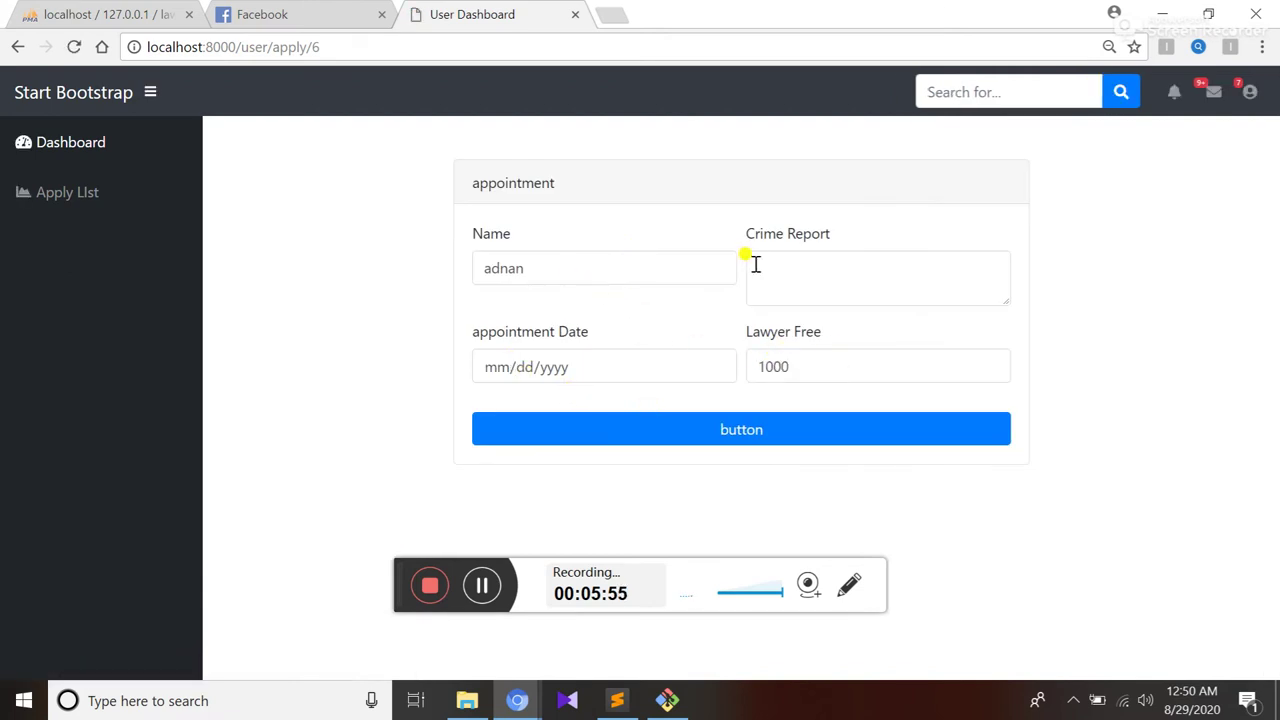
click(900, 265)
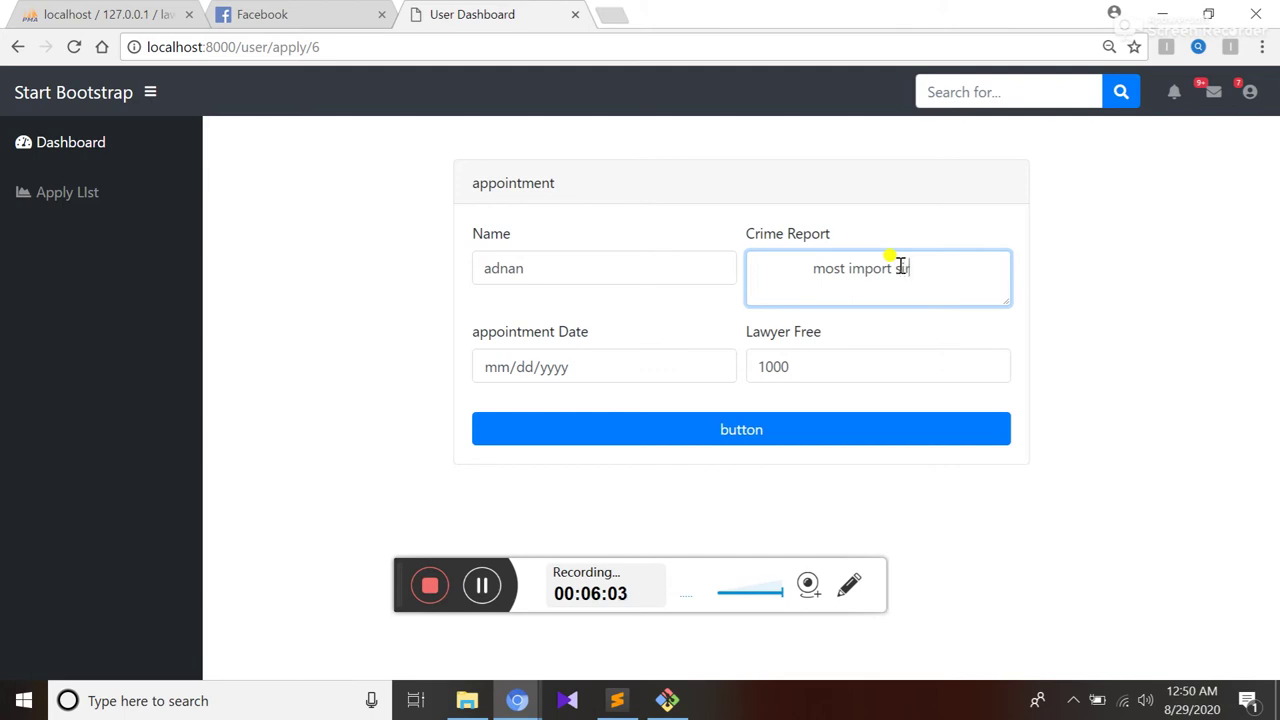
click(715, 366)
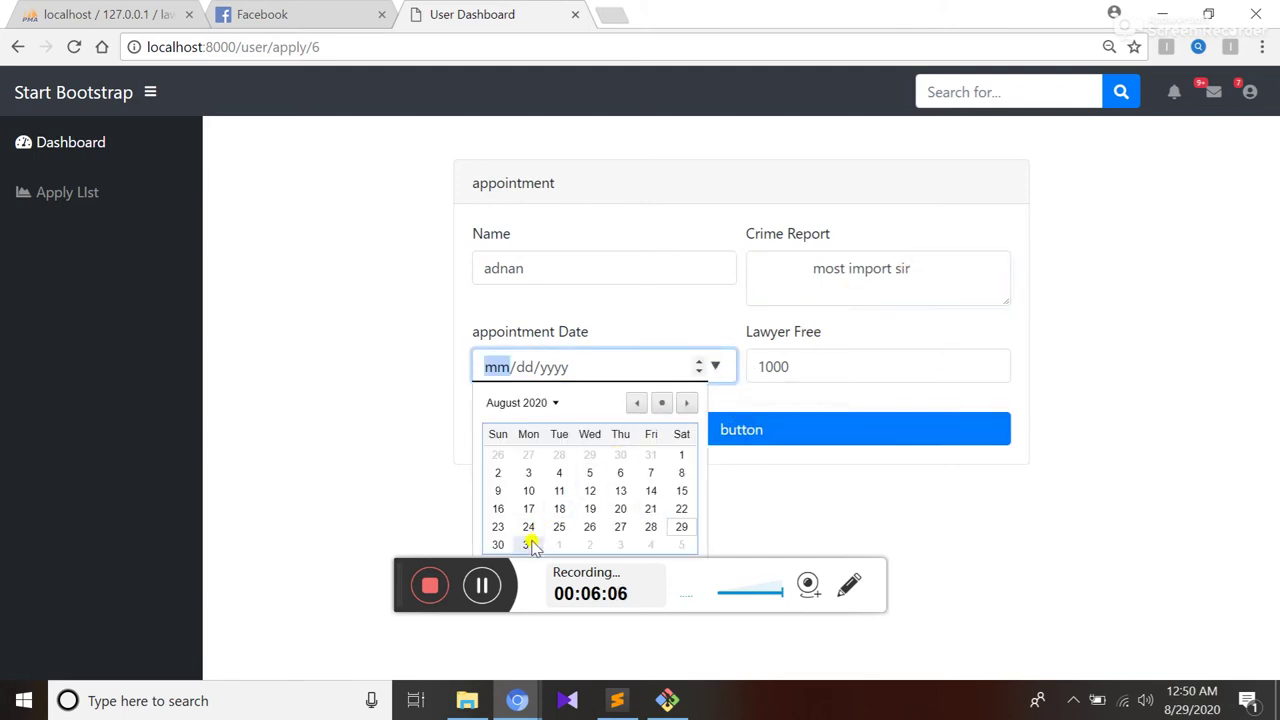
click(529, 544)
click(777, 434)
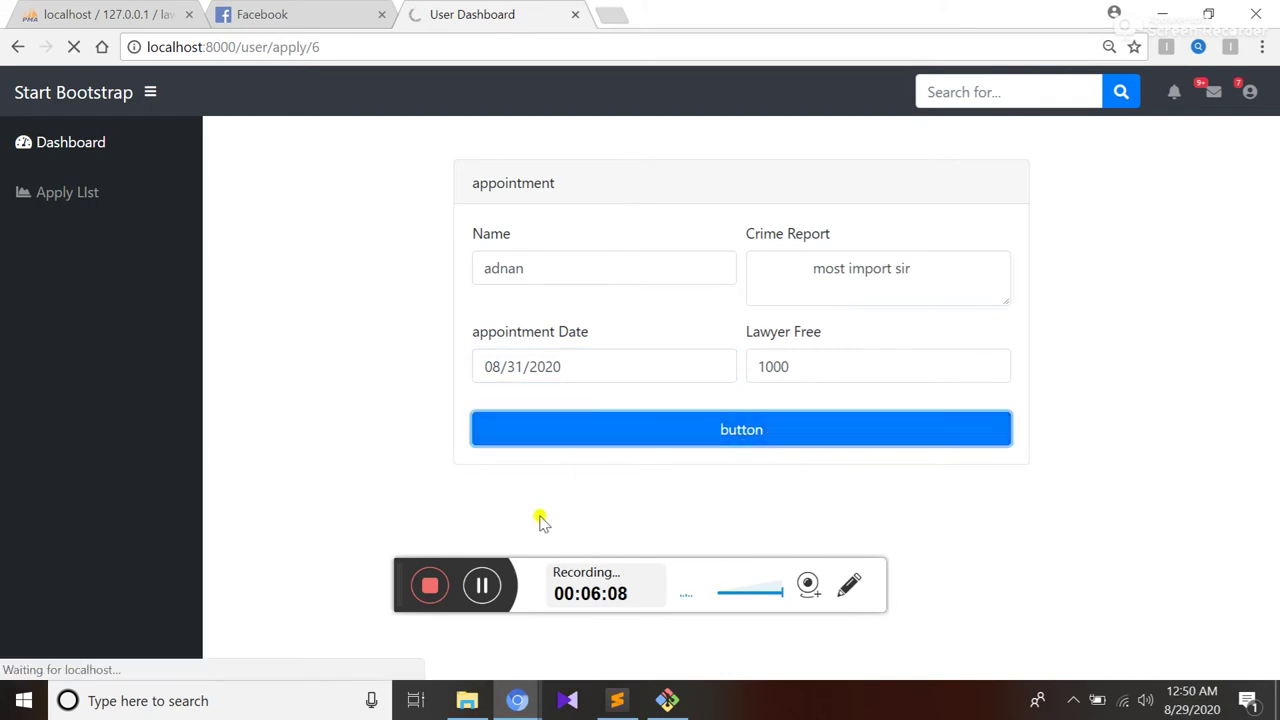
click(478, 587)
click(478, 587)
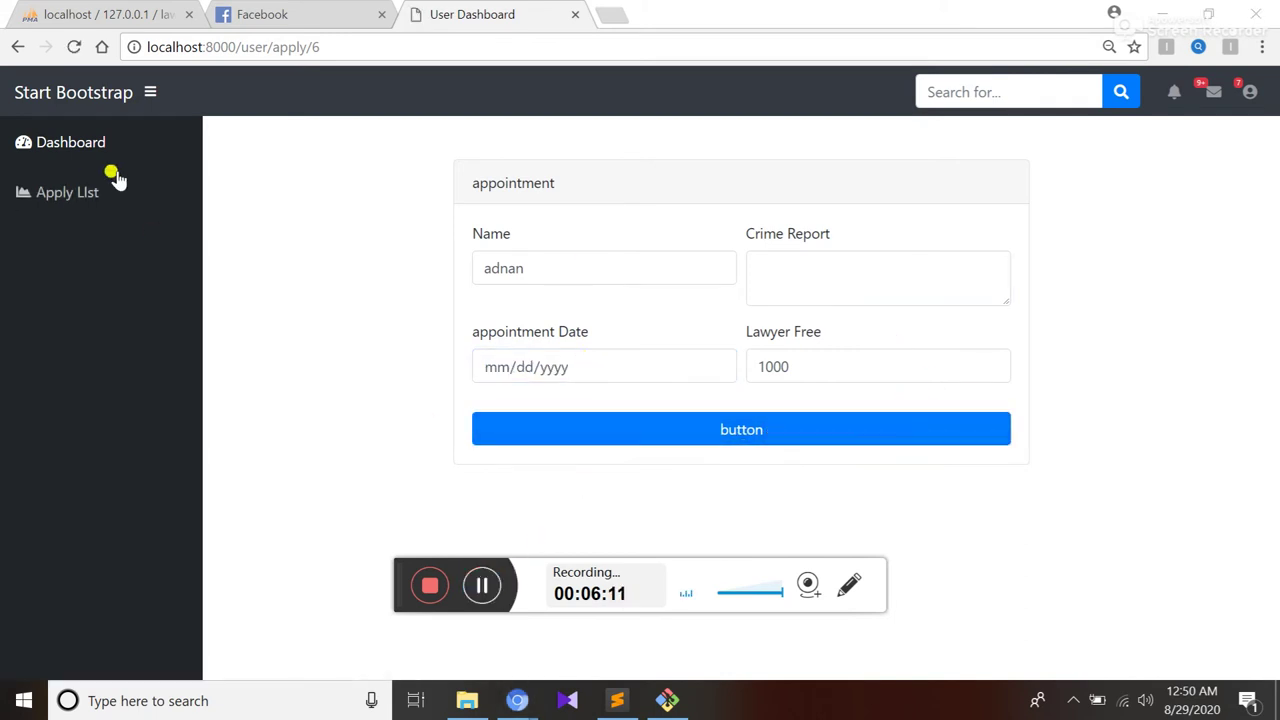
Verify the 2020-08-31 request is Pending, then begin booking the Cyber Crime lawyer
click(42, 190)
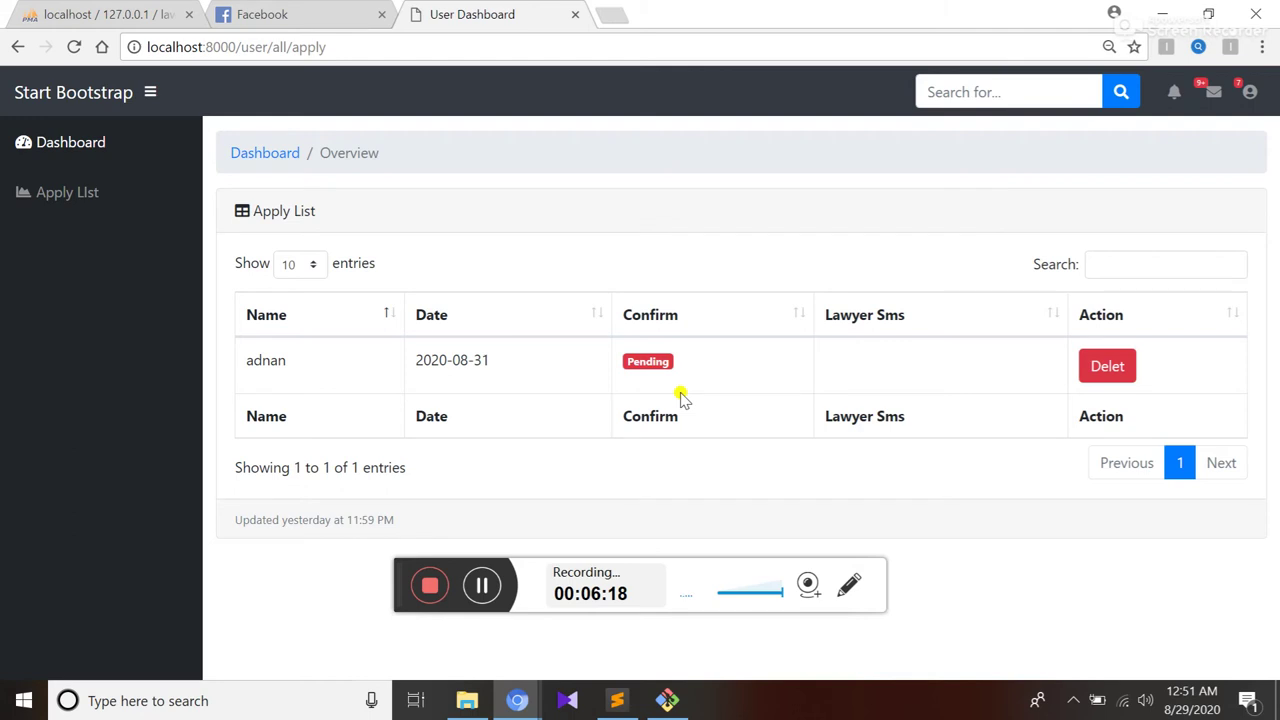
click(75, 155)
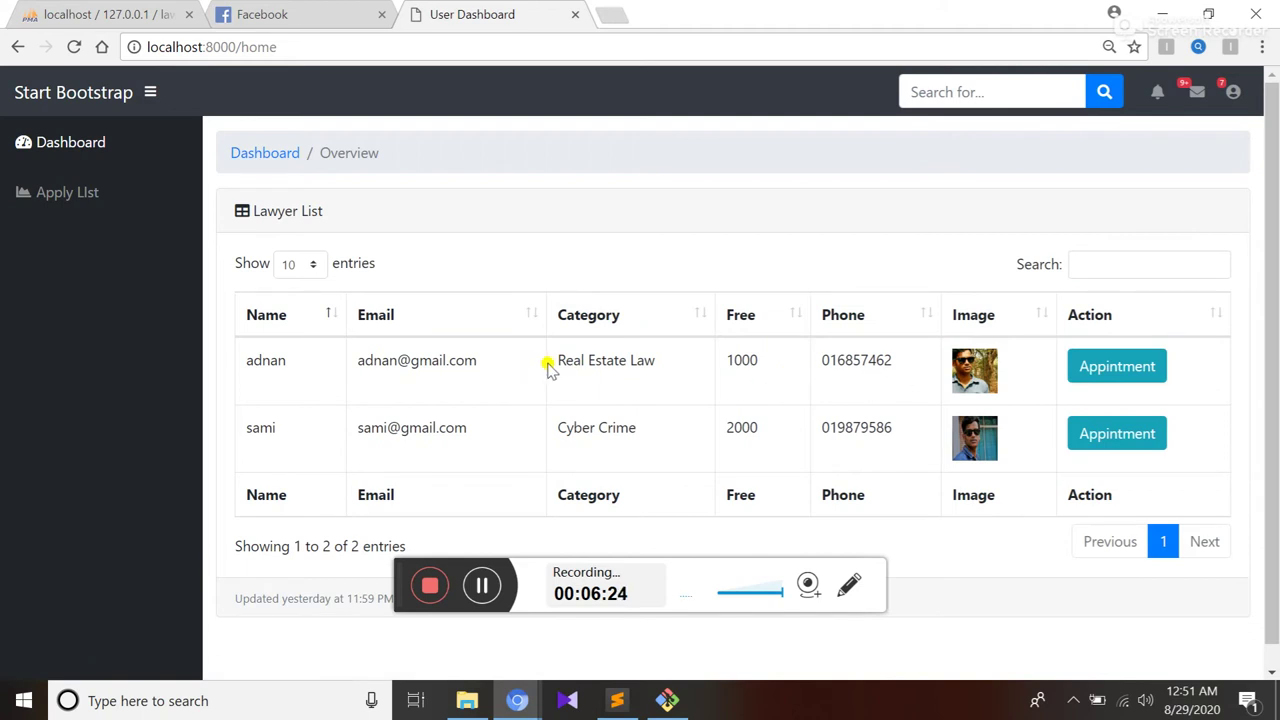
drag(580, 360, 680, 378)
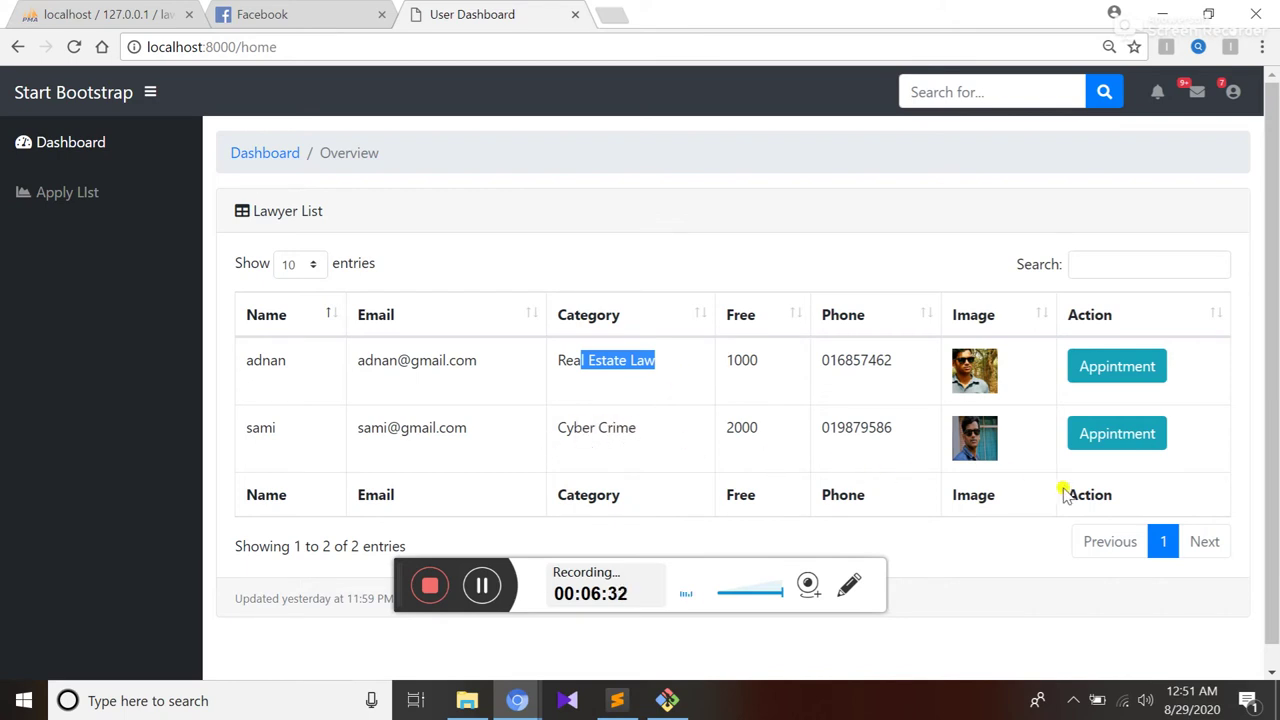
click(1117, 446)
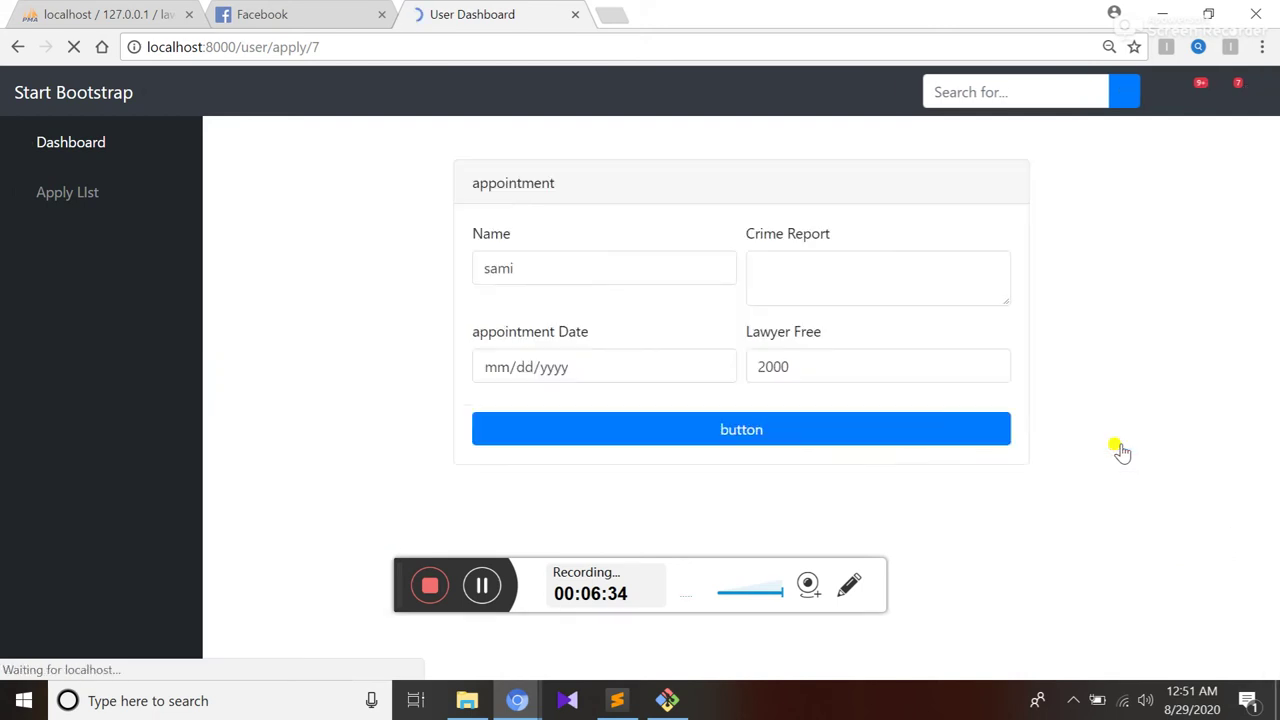
Submit a Cyber Crime appointment for 08/27/2020 with a crime report and check Apply List
click(833, 268)
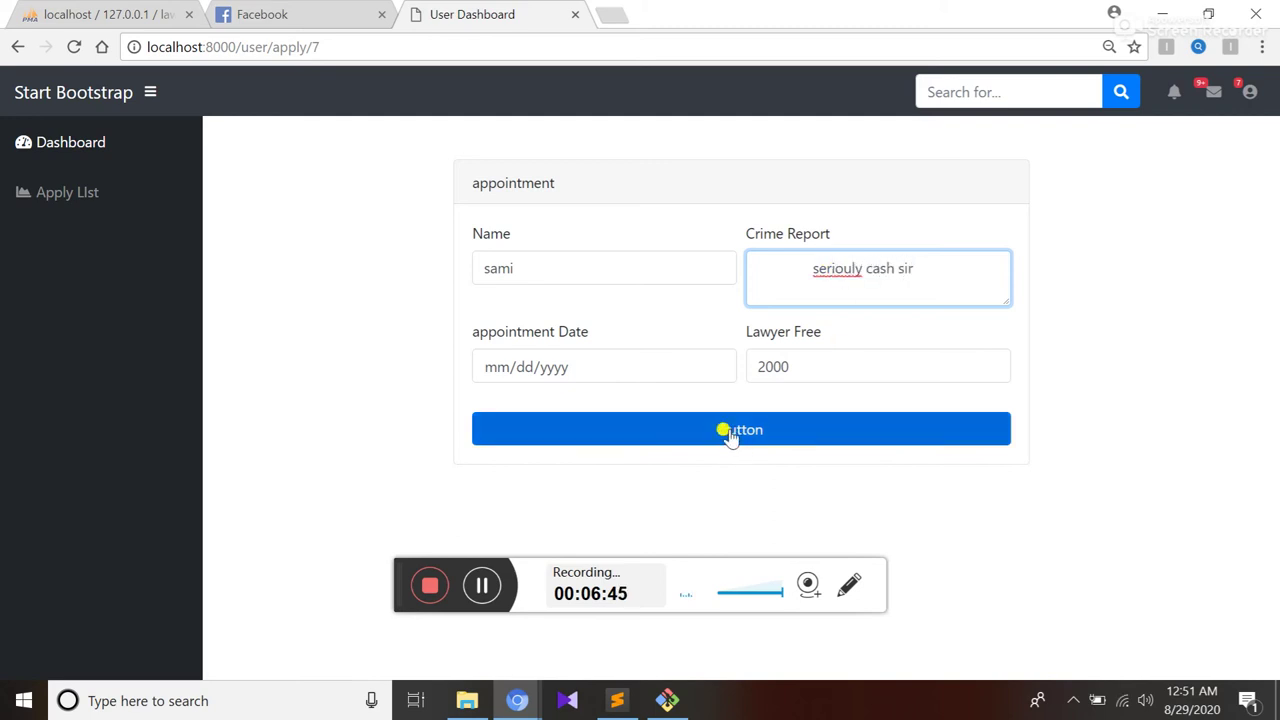
click(715, 366)
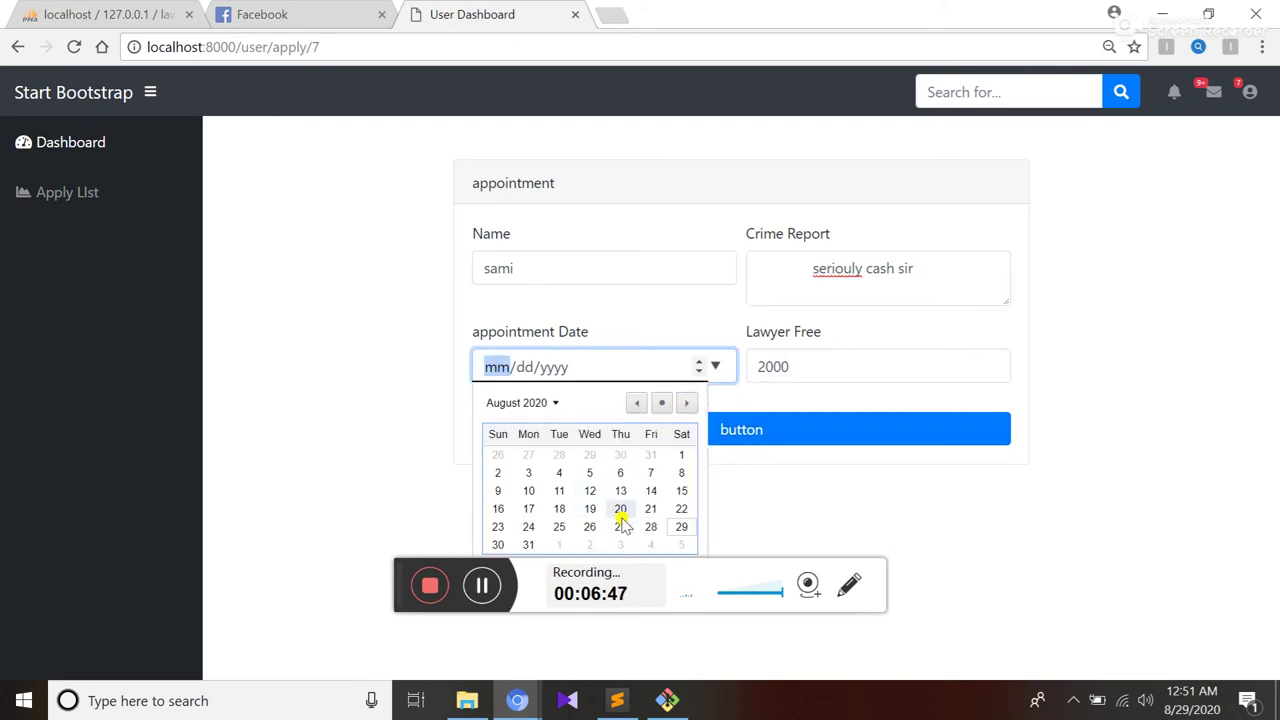
click(623, 527)
click(757, 433)
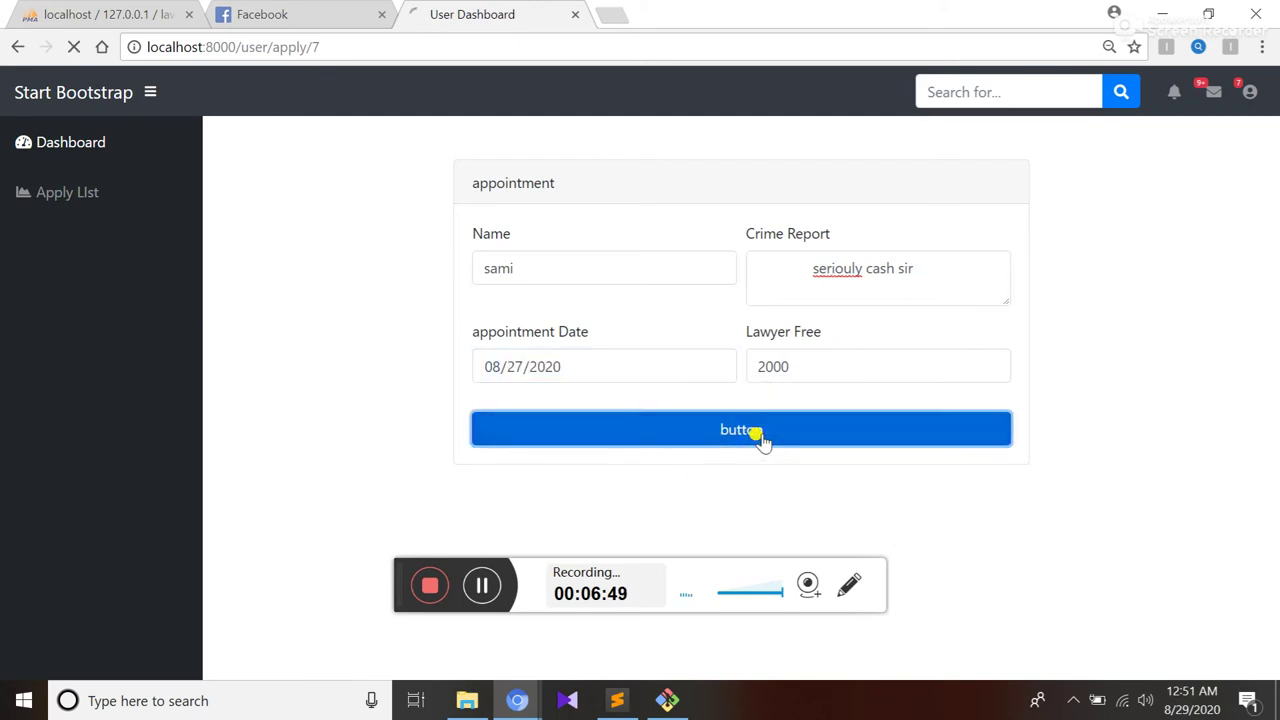
click(63, 198)
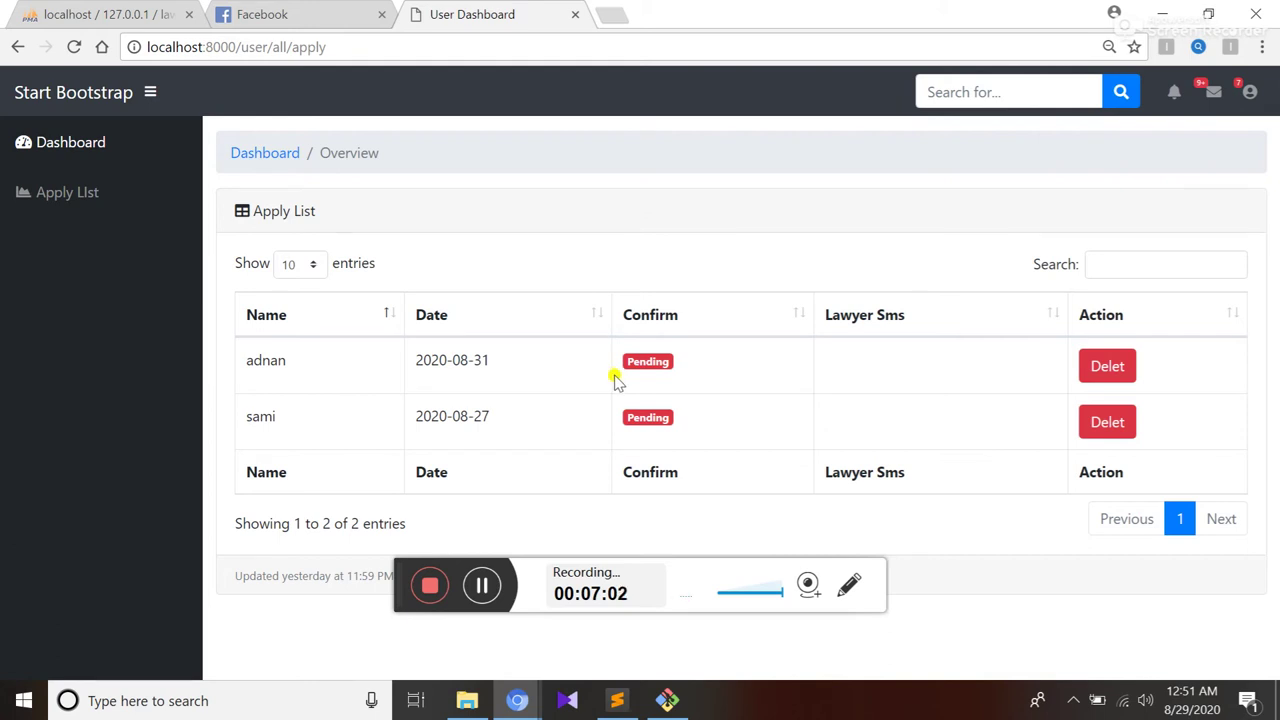
Check the Admin Panel window's appointment table, then log the user out
drag(280, 414, 249, 420)
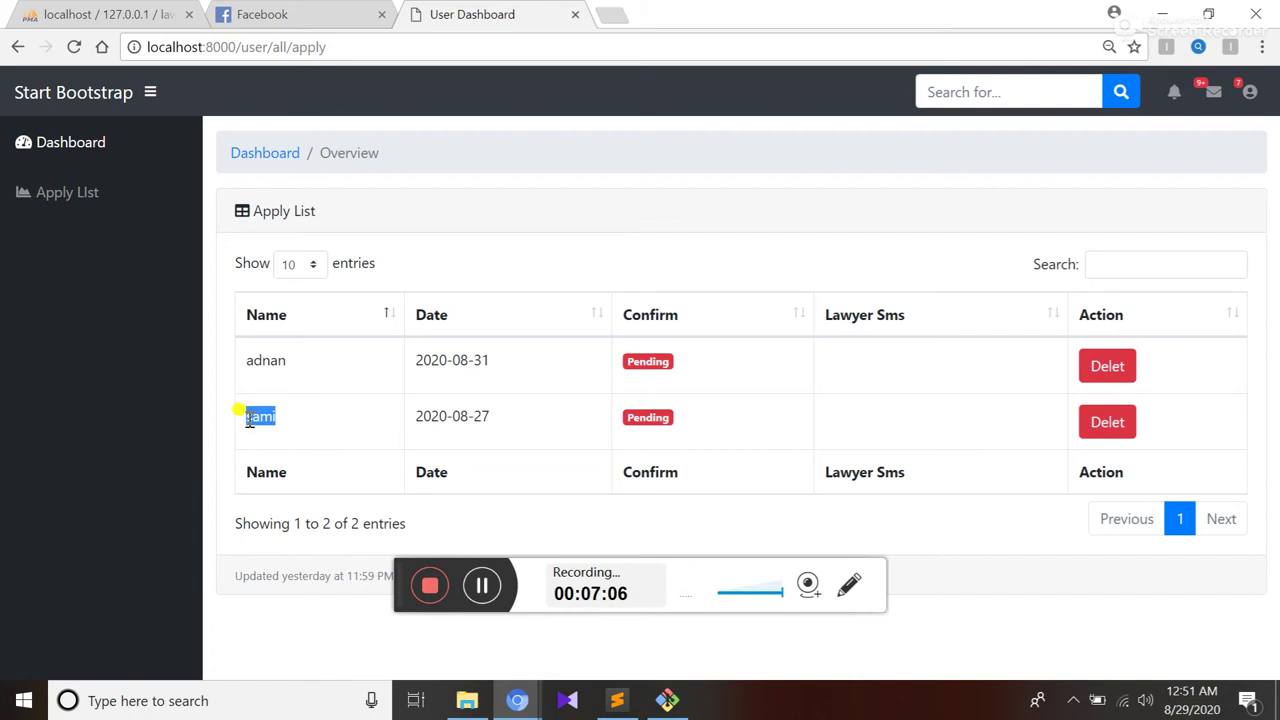
click(1249, 95)
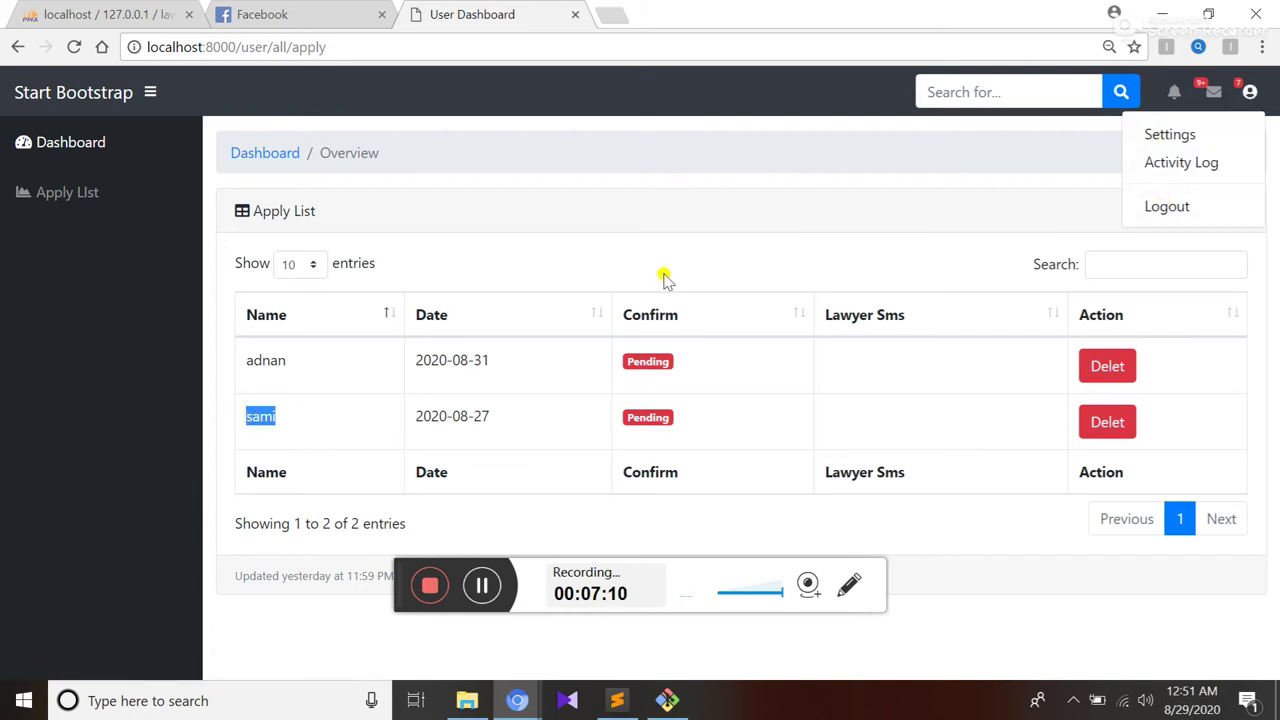
mouse_move(517, 700)
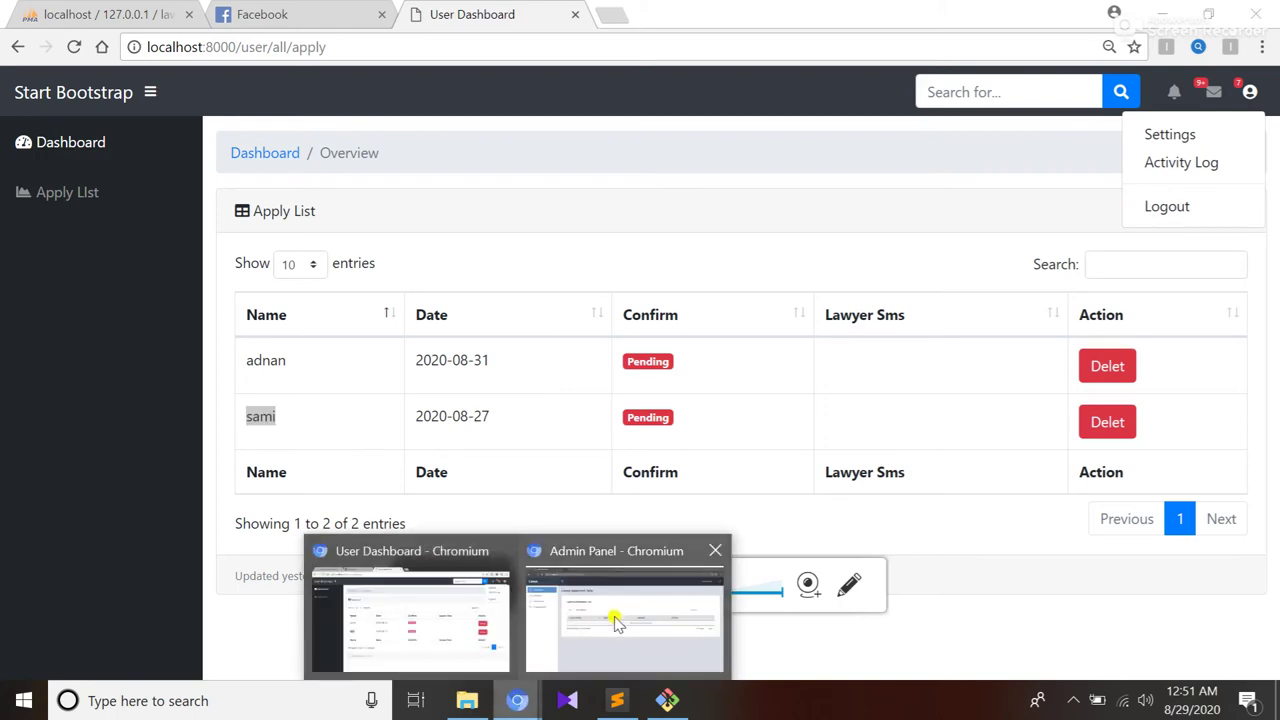
click(622, 614)
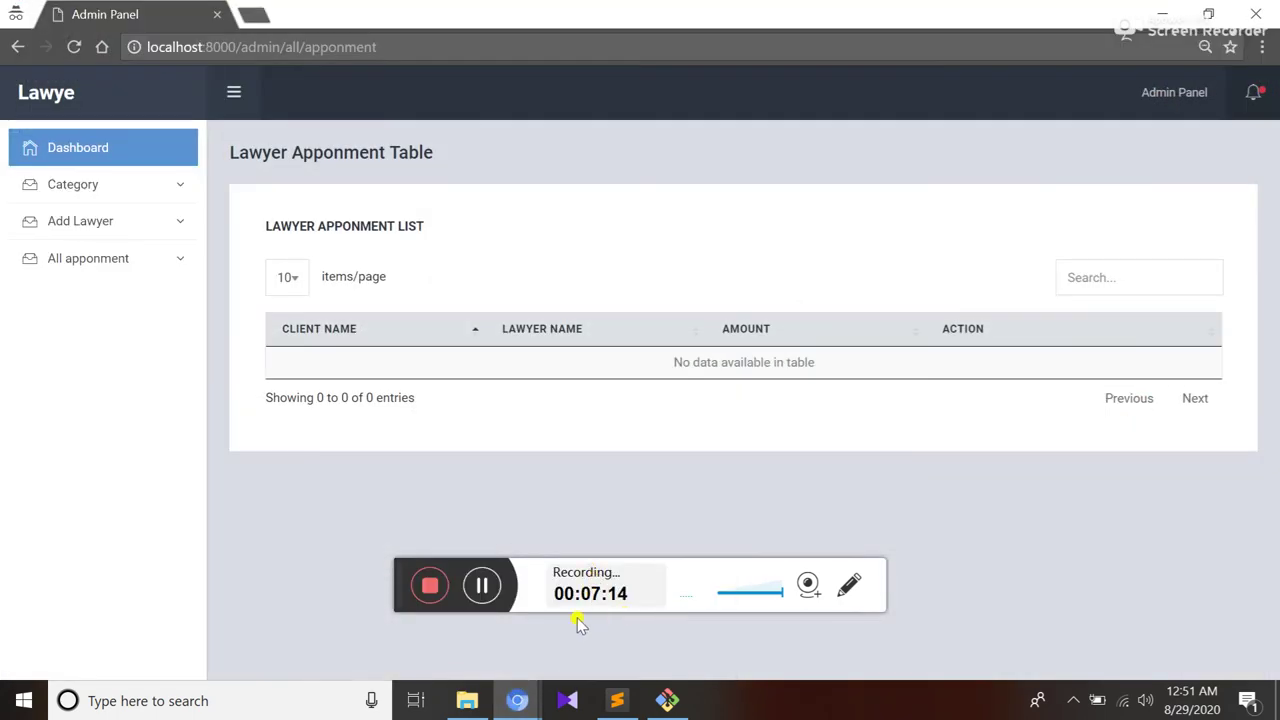
mouse_move(517, 700)
click(441, 622)
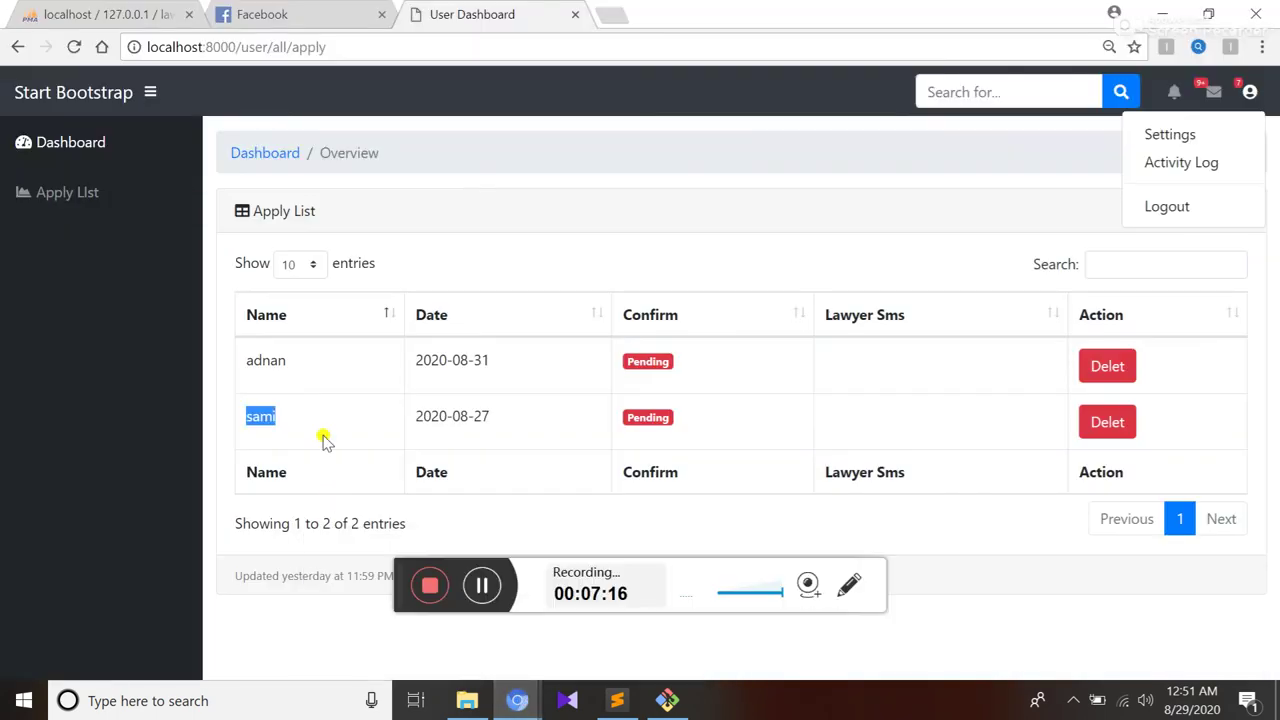
click(1166, 208)
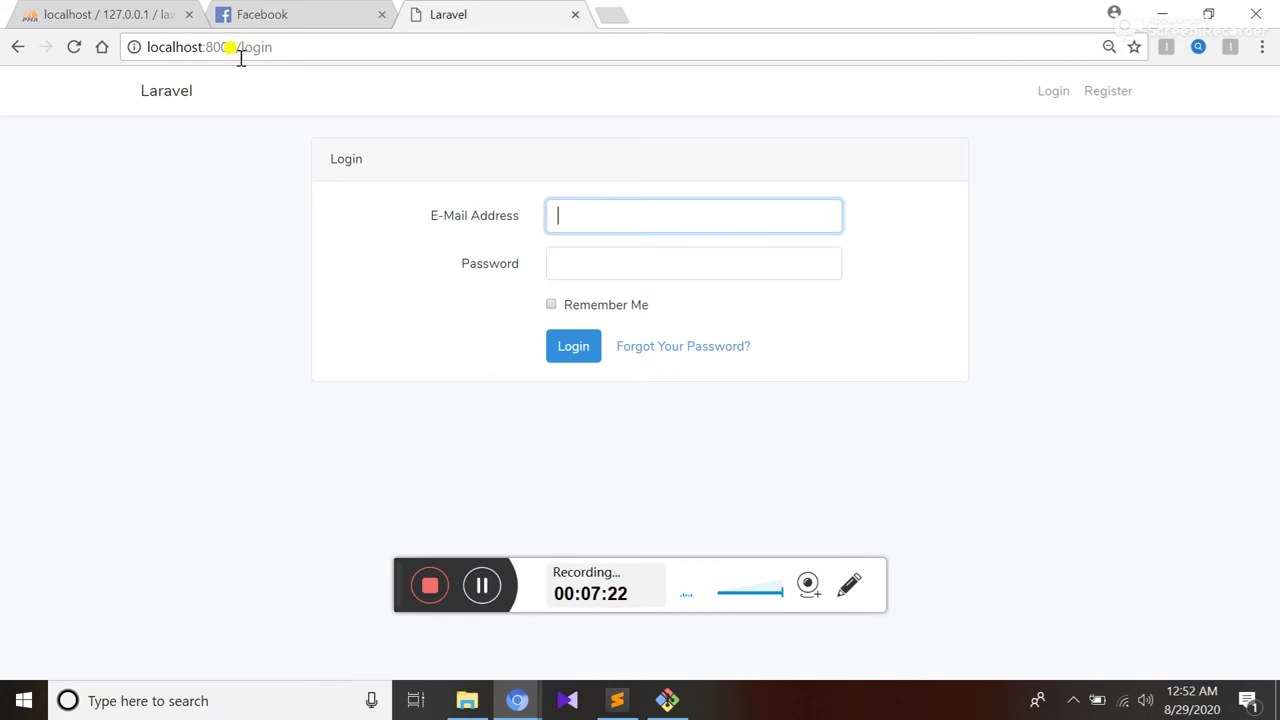
Sign in on the lawyer login page with the saved lawyer e-mail and account password
click(172, 91)
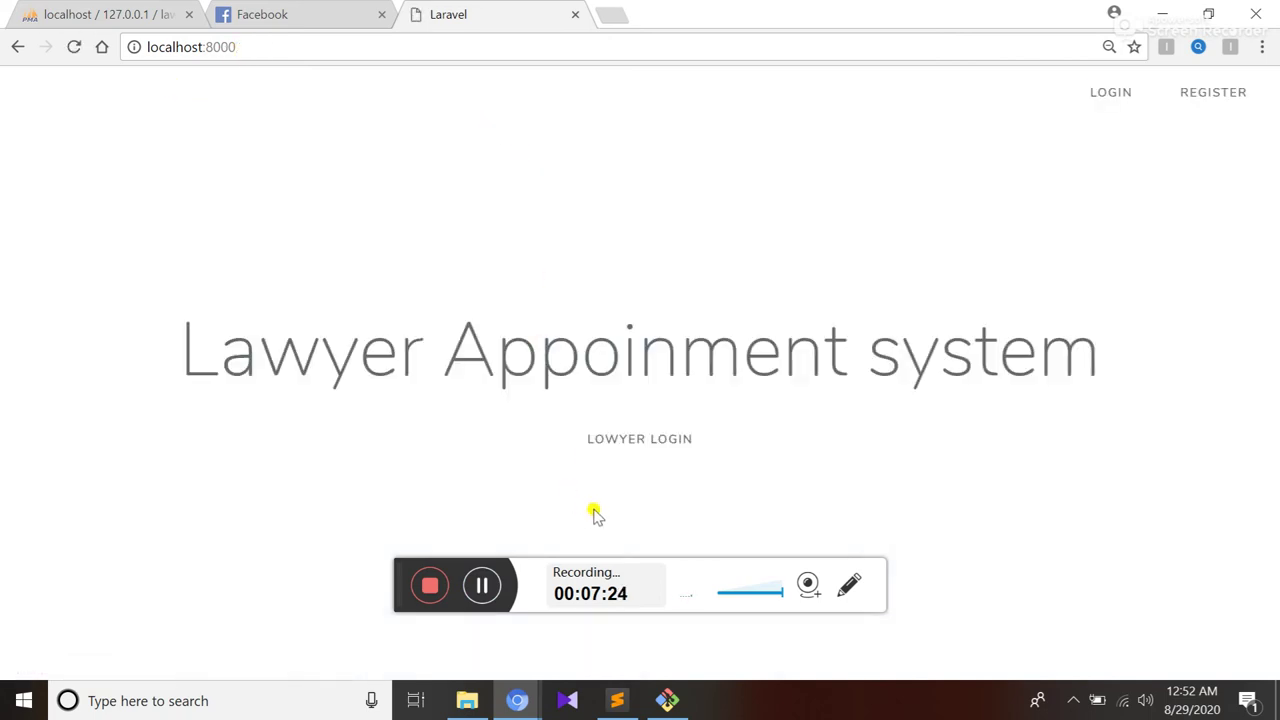
click(630, 440)
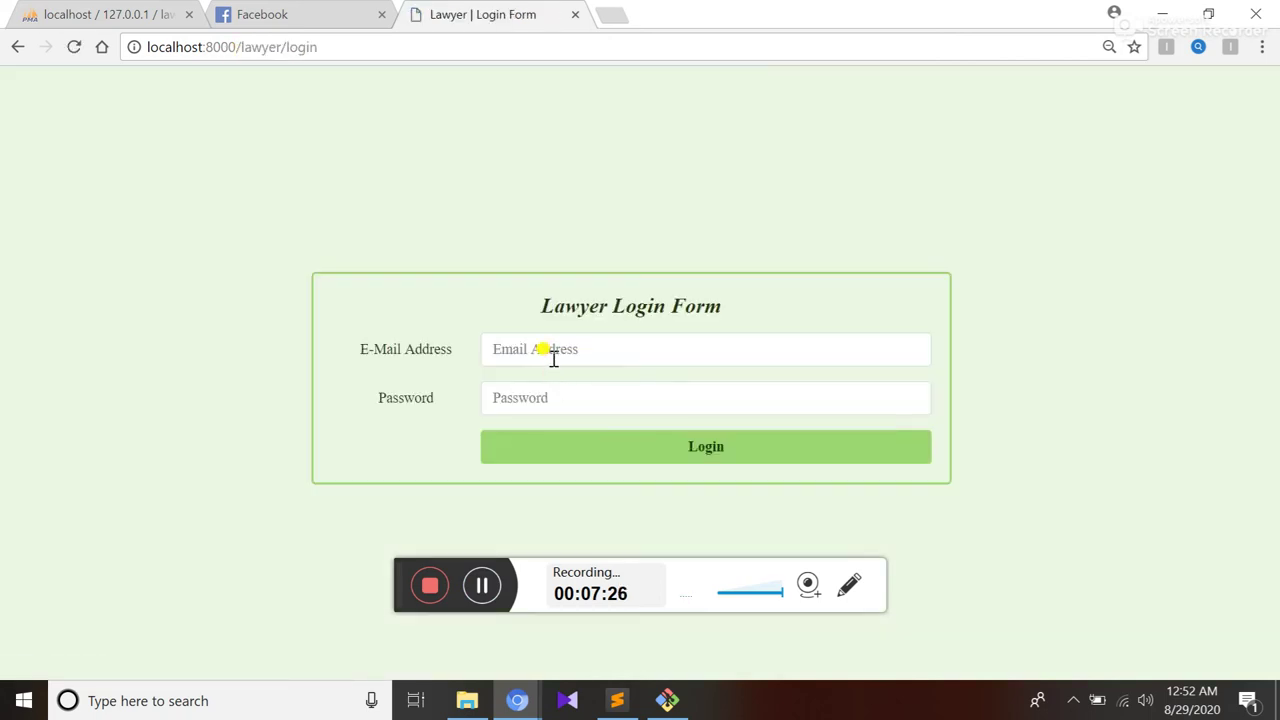
click(551, 355)
text(sa)
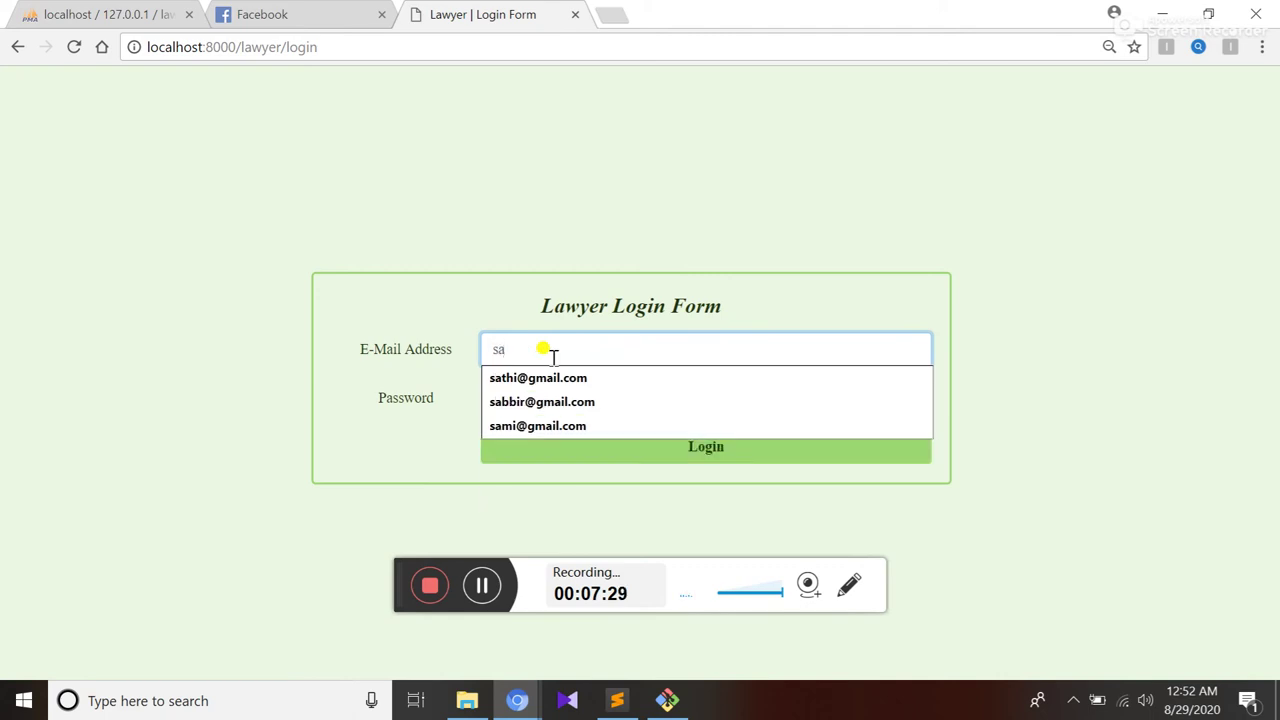
key(Down)
key(Down)
key(Down)
key(Return)
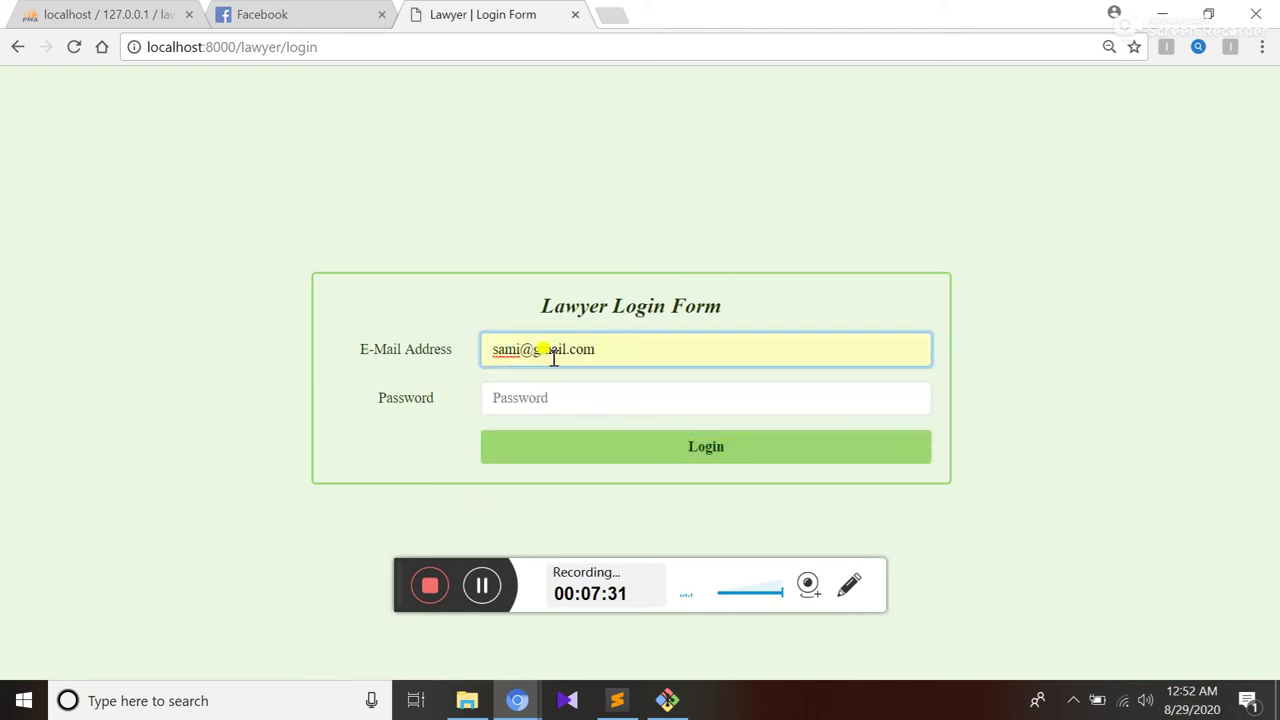
click(556, 397)
text(123)
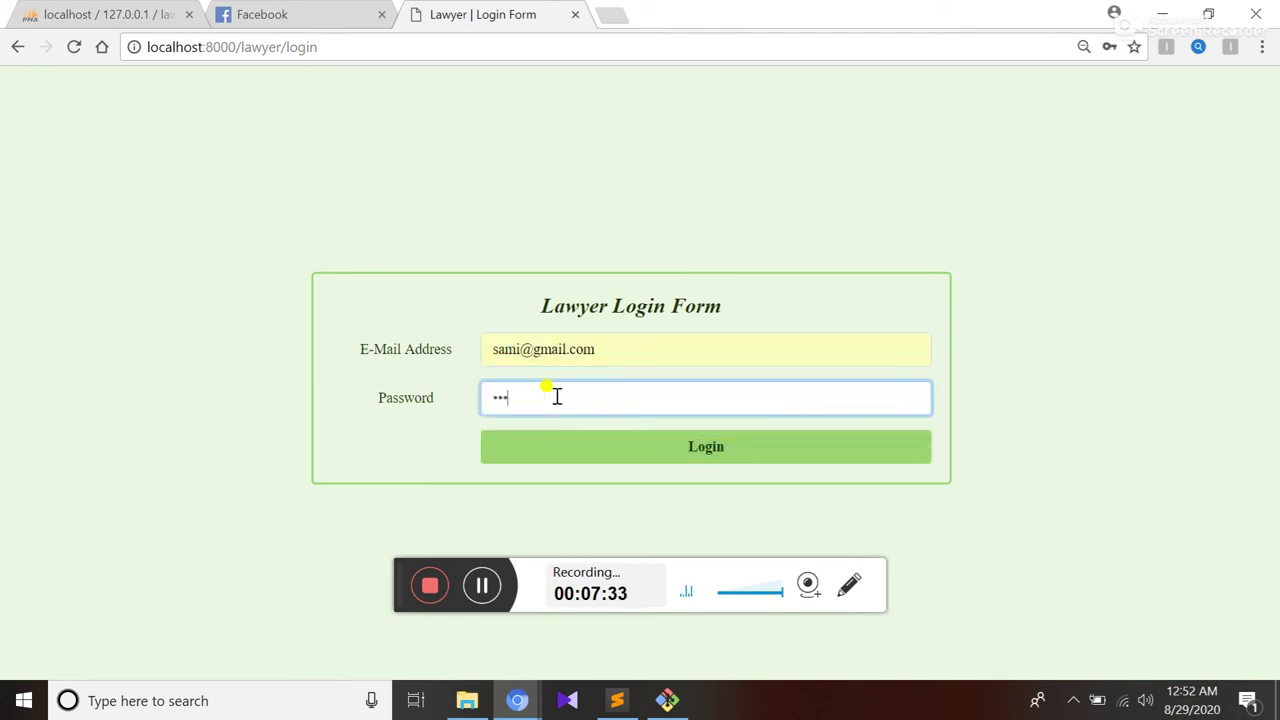
click(736, 446)
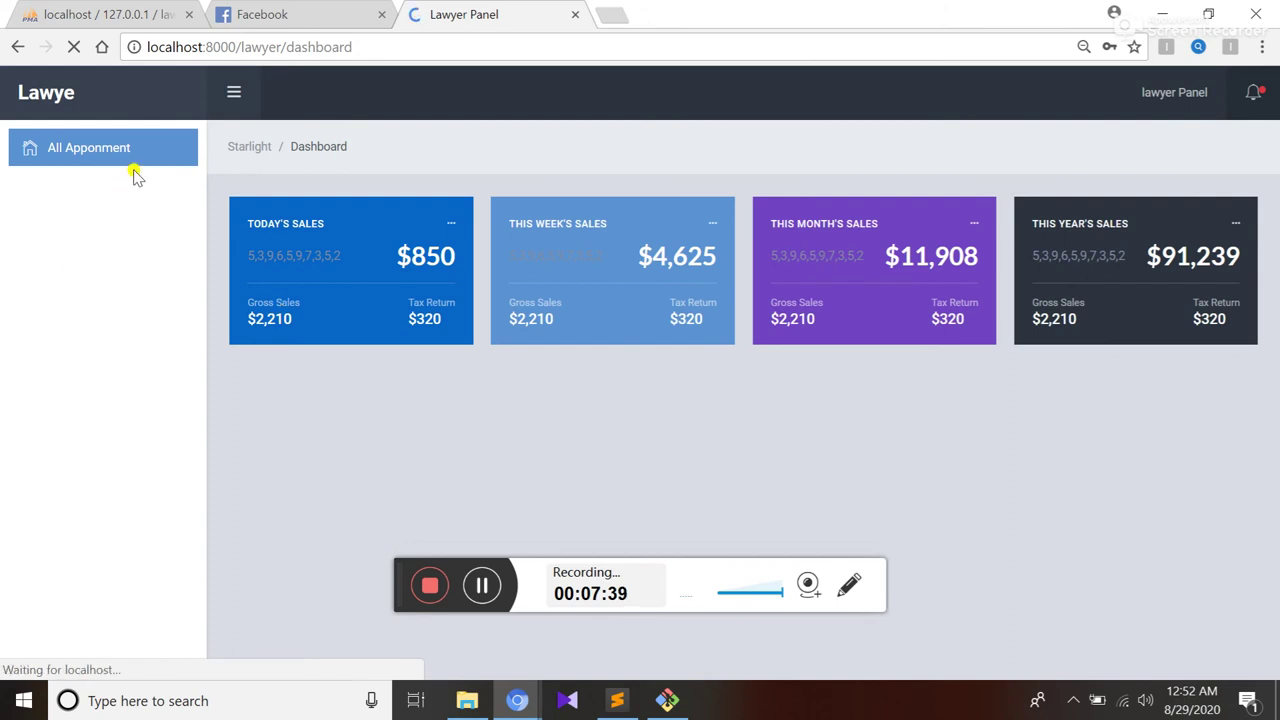
Confirm the client's 2020-08-27 appointment in All Apponment, then sign the lawyer out
click(75, 150)
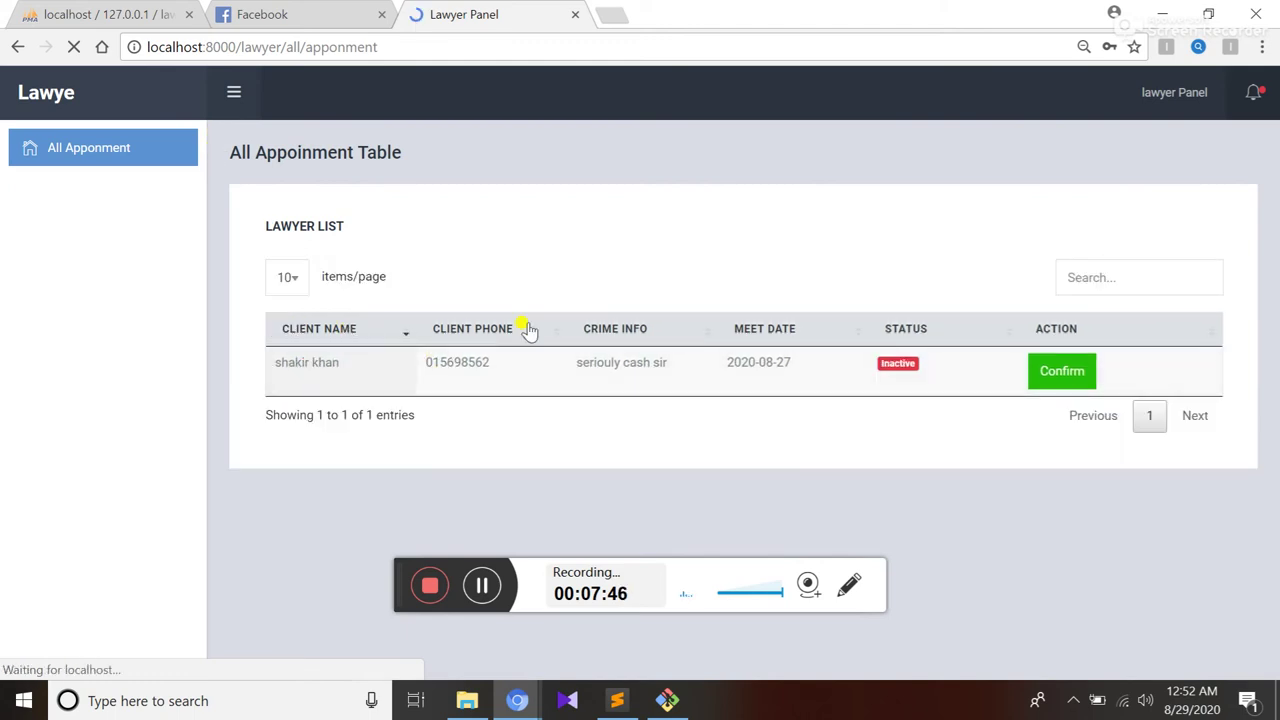
triple_click(663, 366)
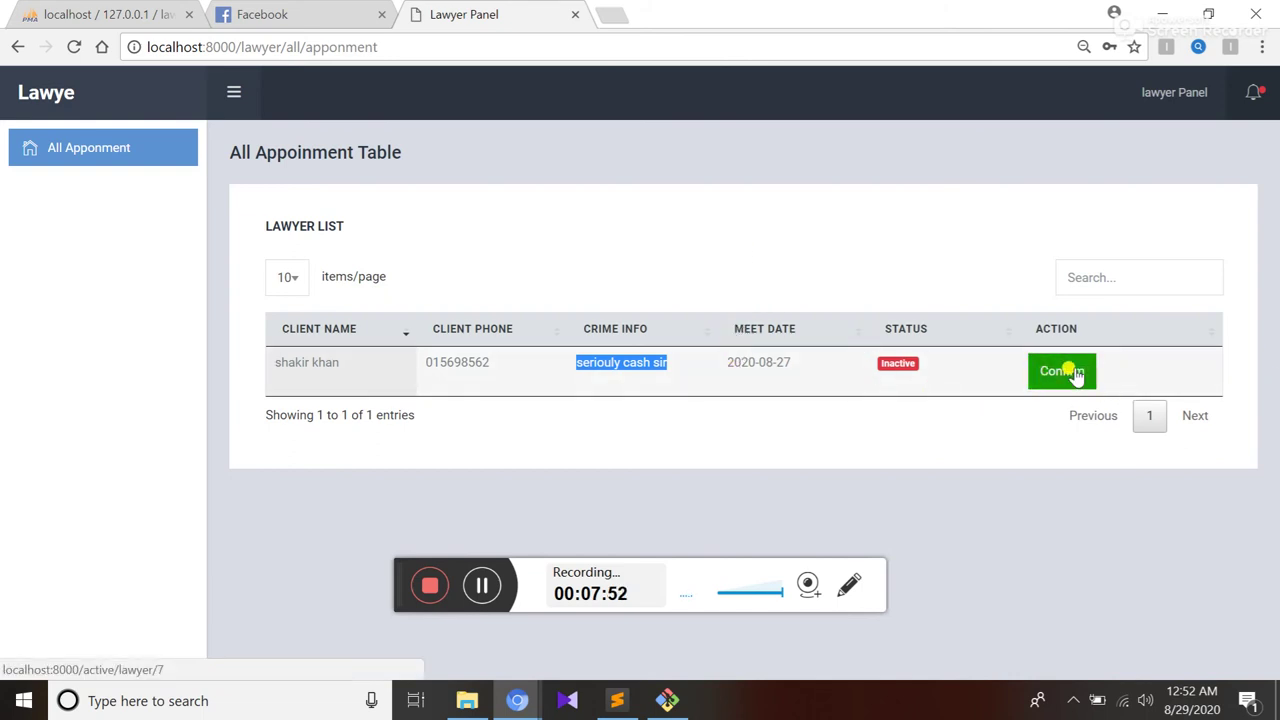
click(1068, 374)
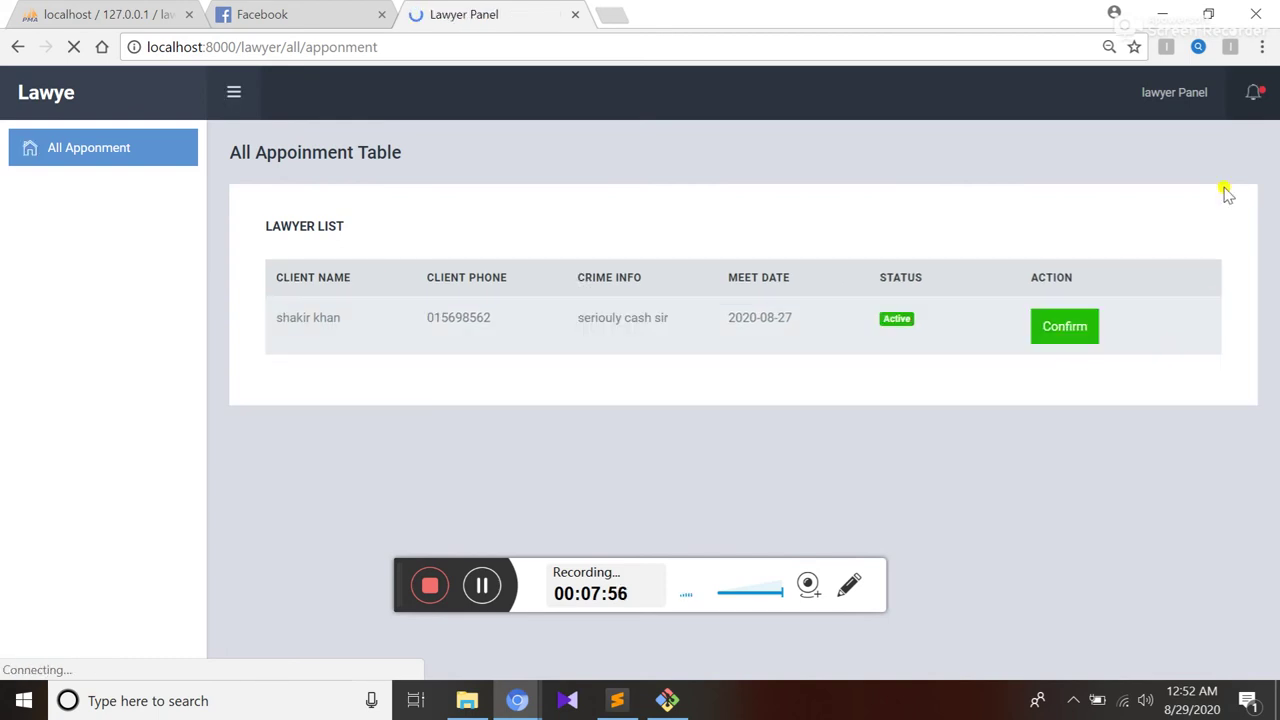
click(1188, 92)
click(1103, 224)
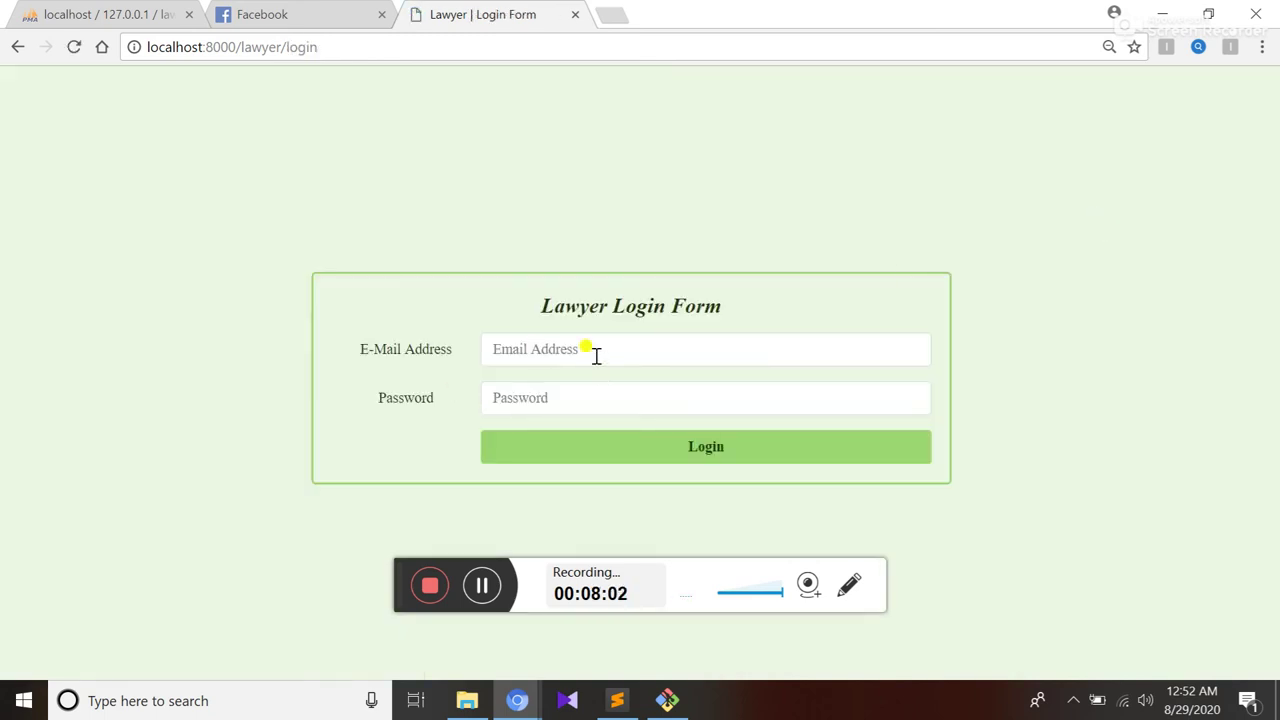
Sign in as the second lawyer and open their All Apponment list
click(595, 352)
text(adna)
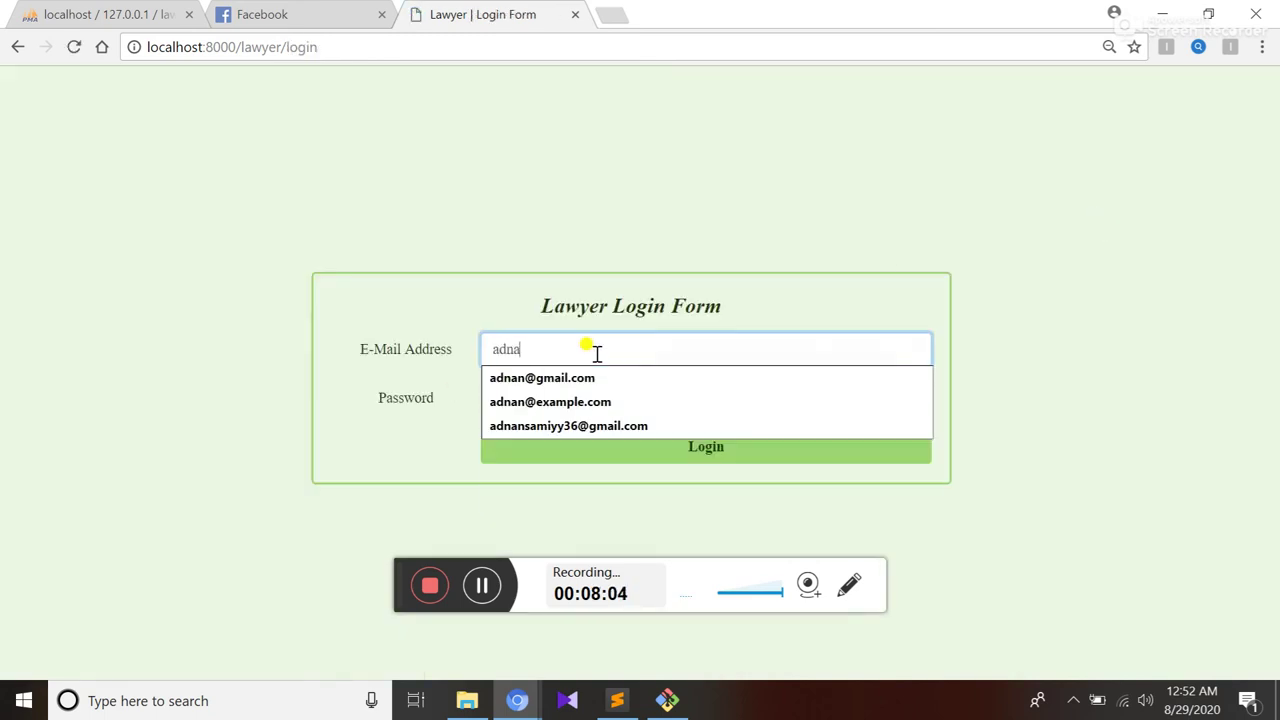
key(Down)
key(Return)
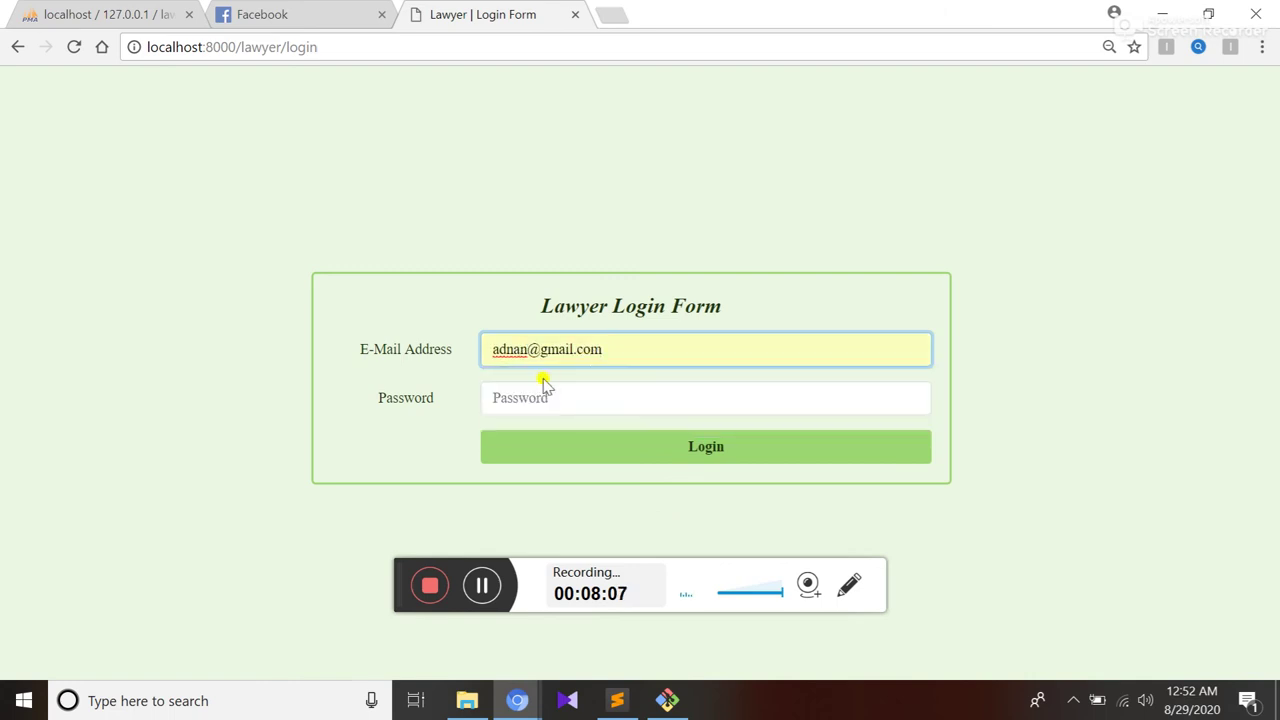
click(536, 397)
text(123)
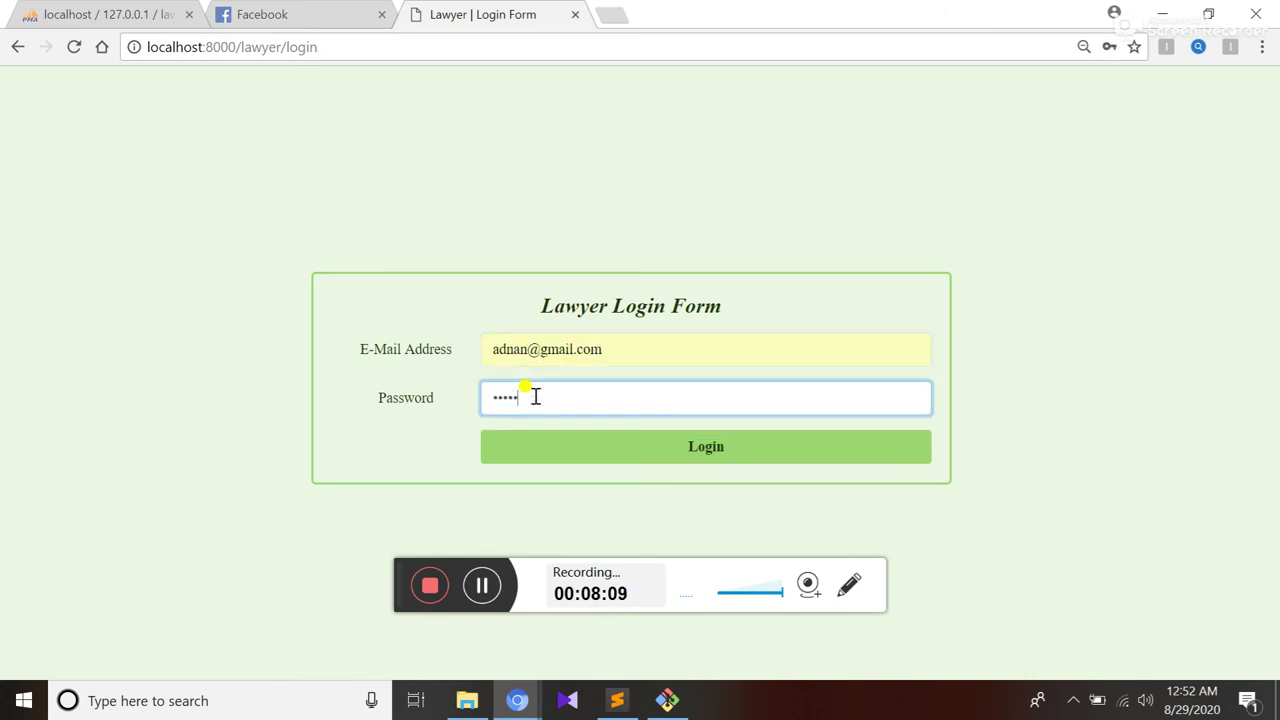
click(655, 452)
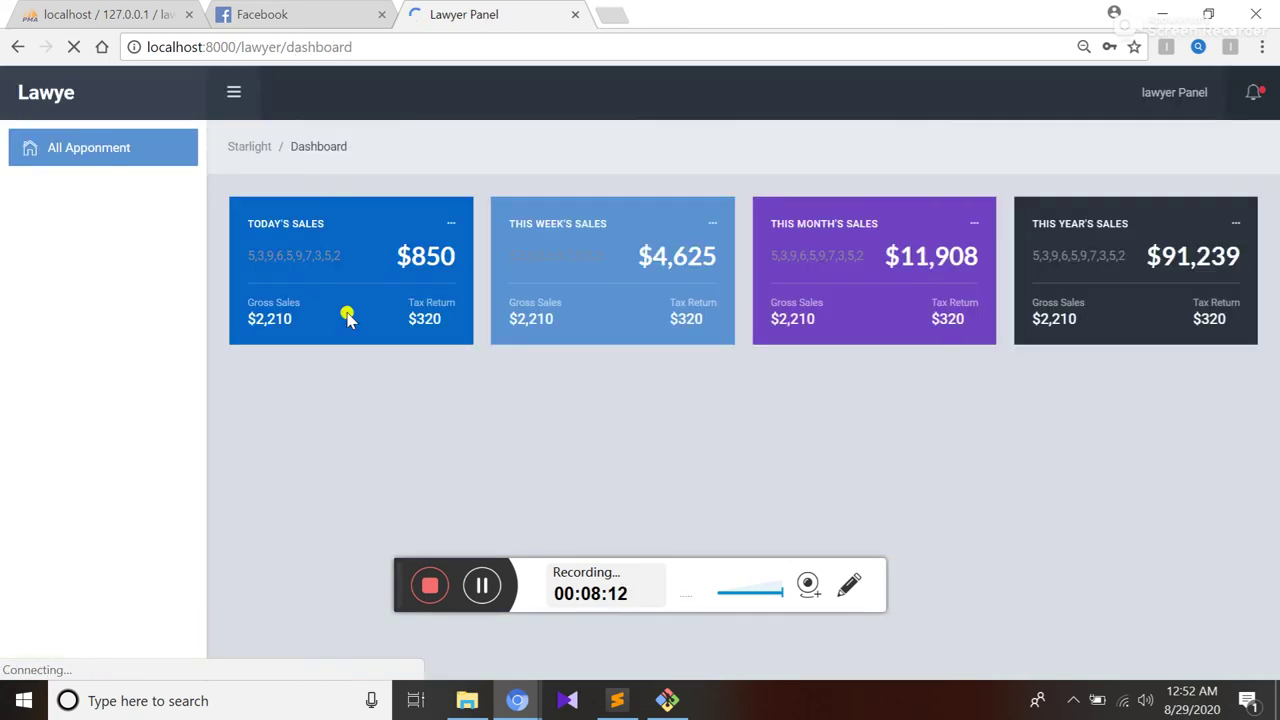
click(113, 167)
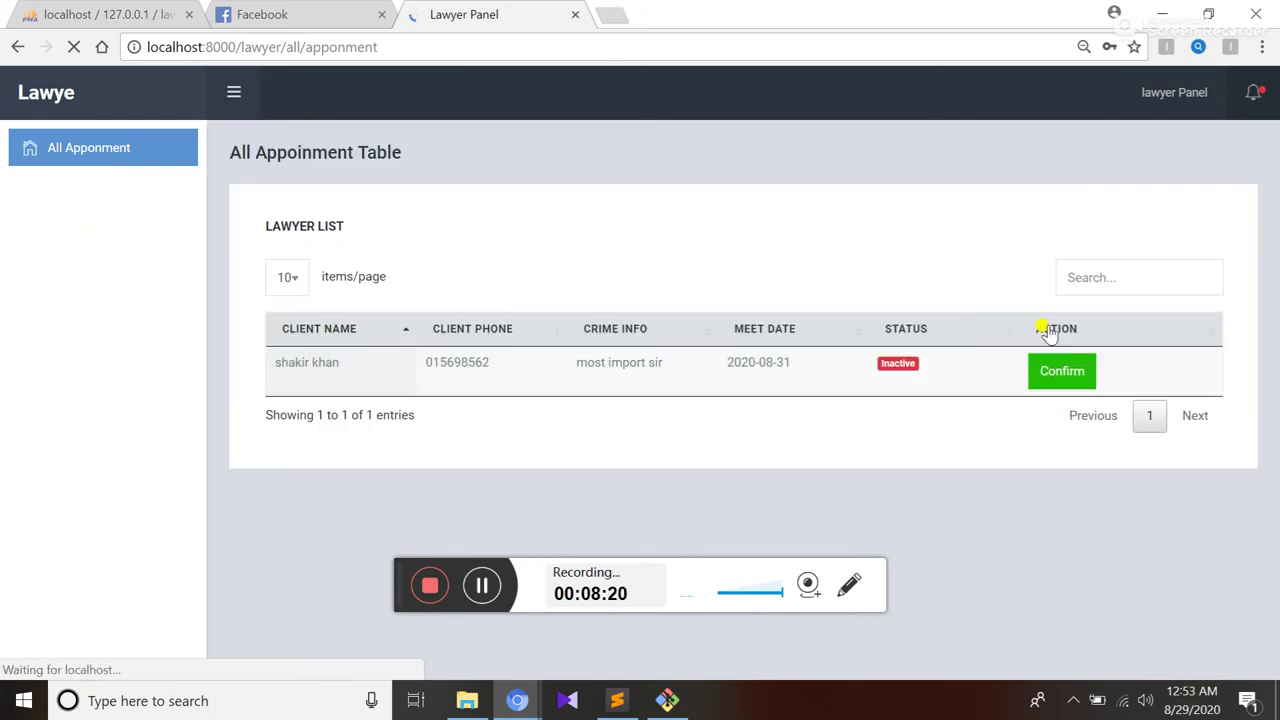
Confirm the 2020-08-31 appointment as Active, then sign the lawyer out
click(1063, 374)
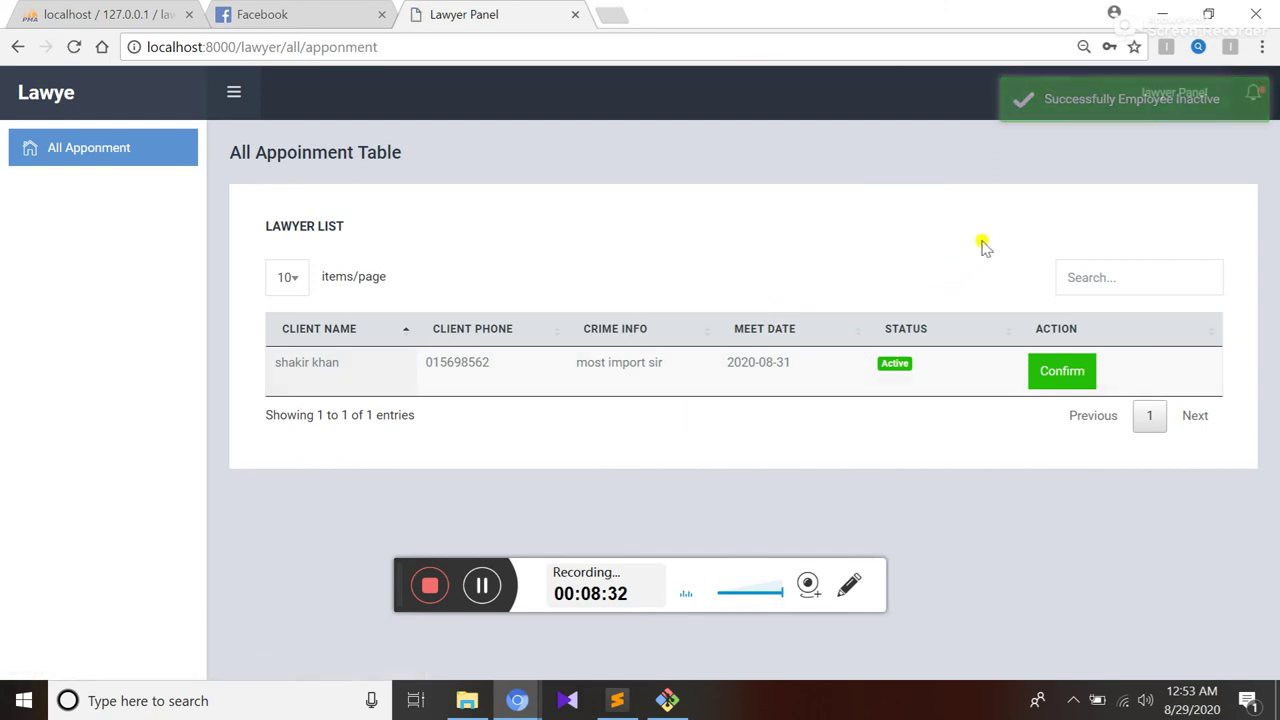
click(1162, 98)
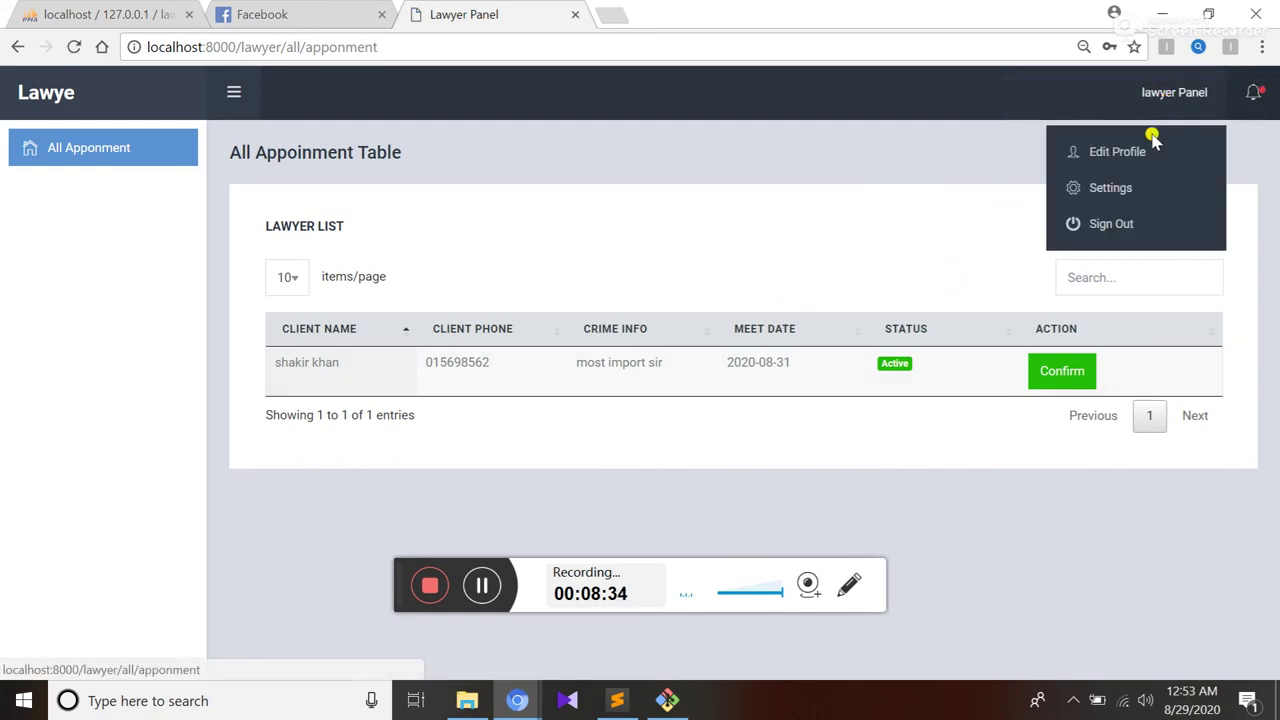
click(1109, 224)
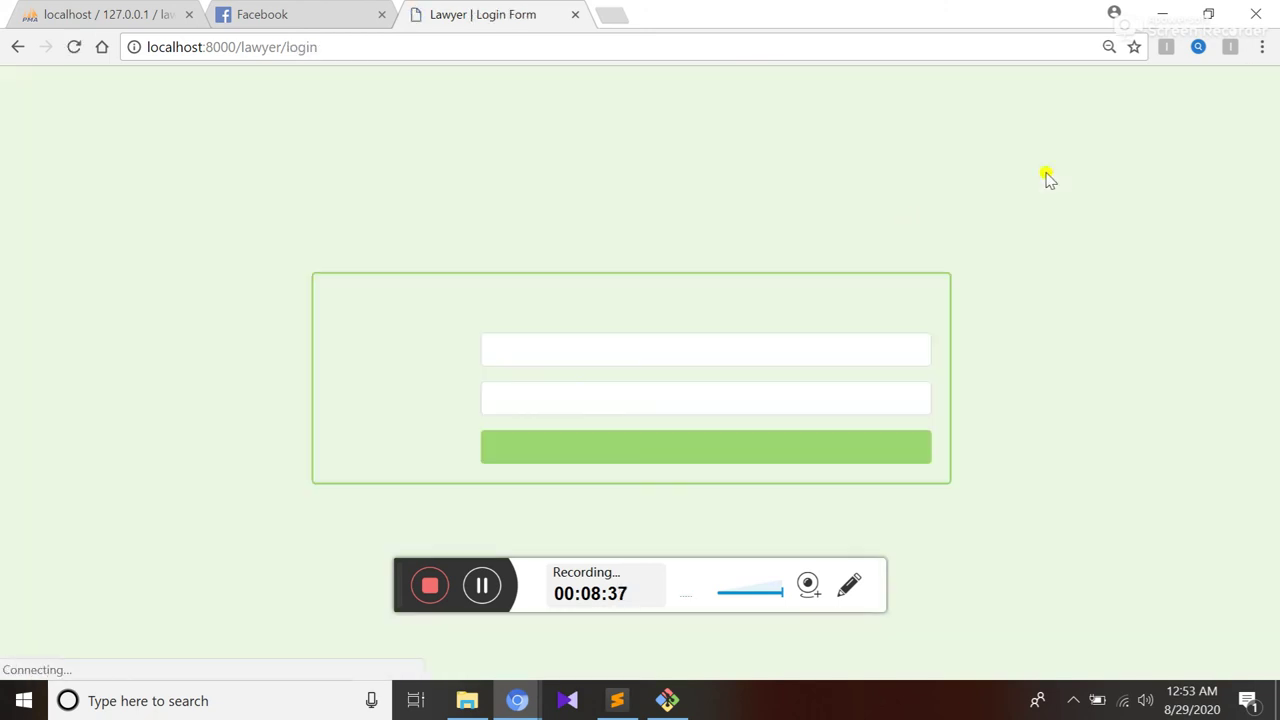
Return from the lawyer login to the site's home page and open the client login
drag(242, 47, 389, 57)
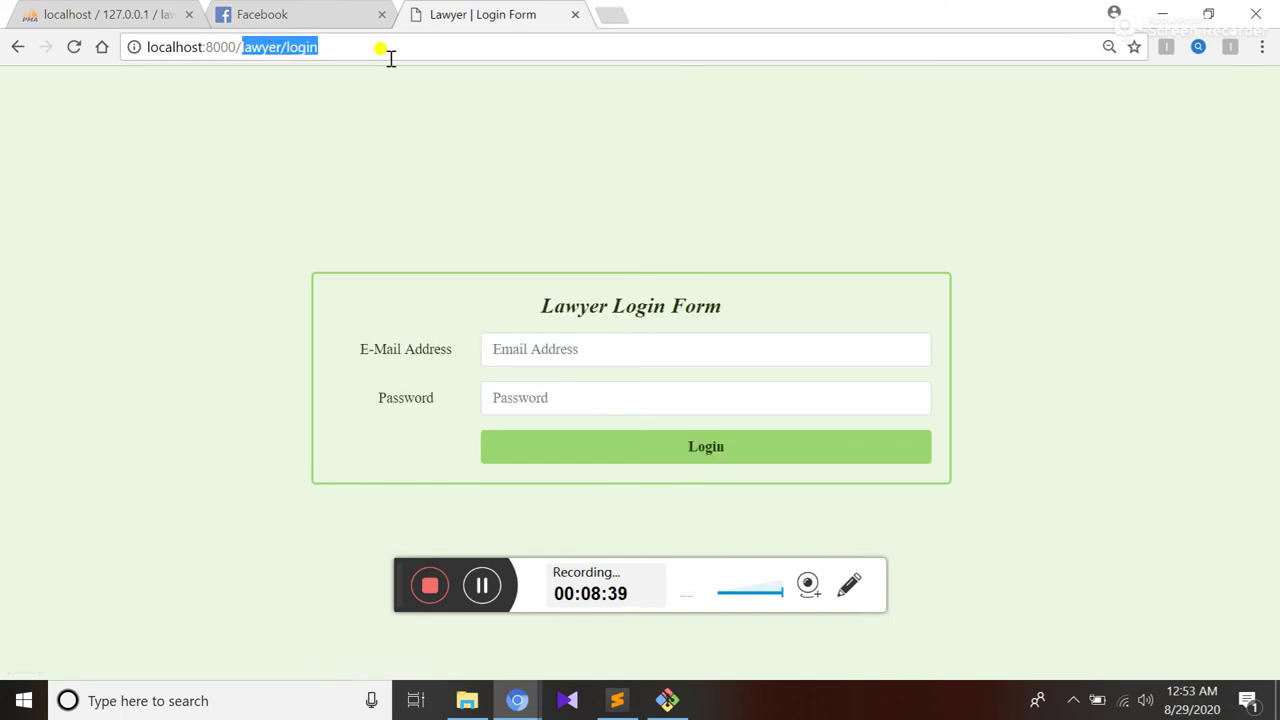
key(BackSpace)
key(Return)
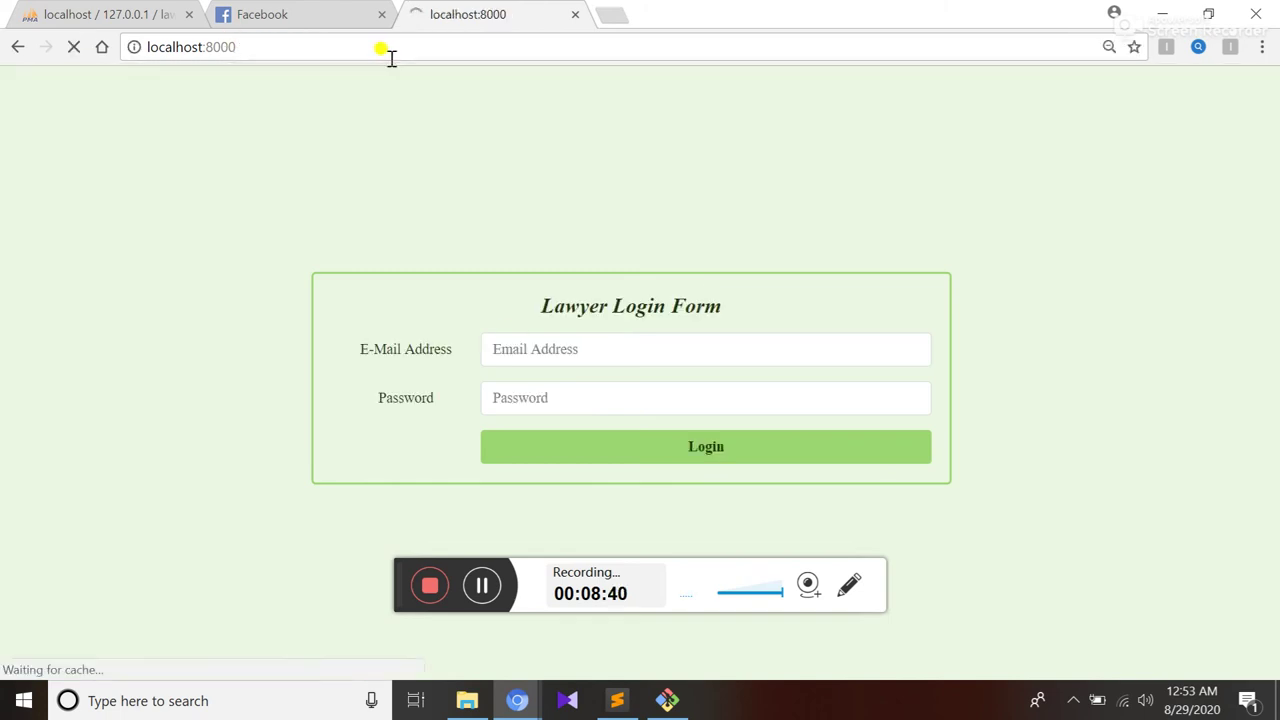
click(1110, 92)
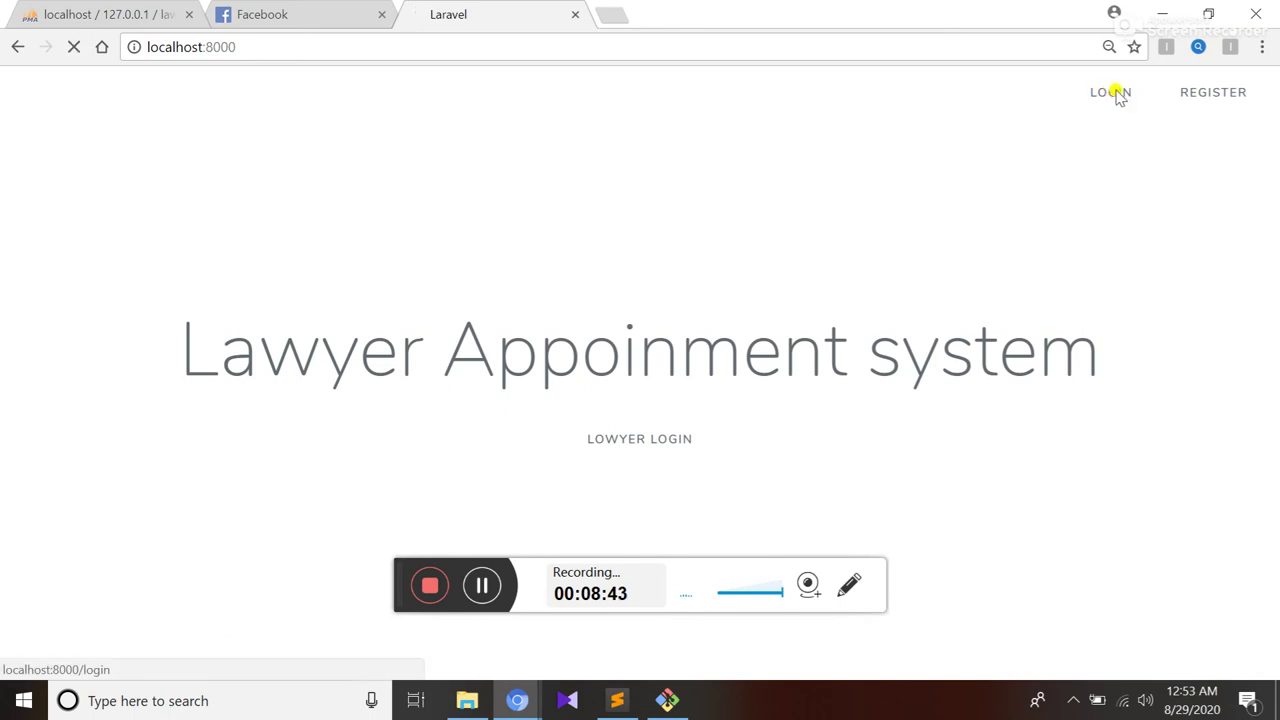
Sign in as the client with the saved e-mail and open the Apply List
click(580, 218)
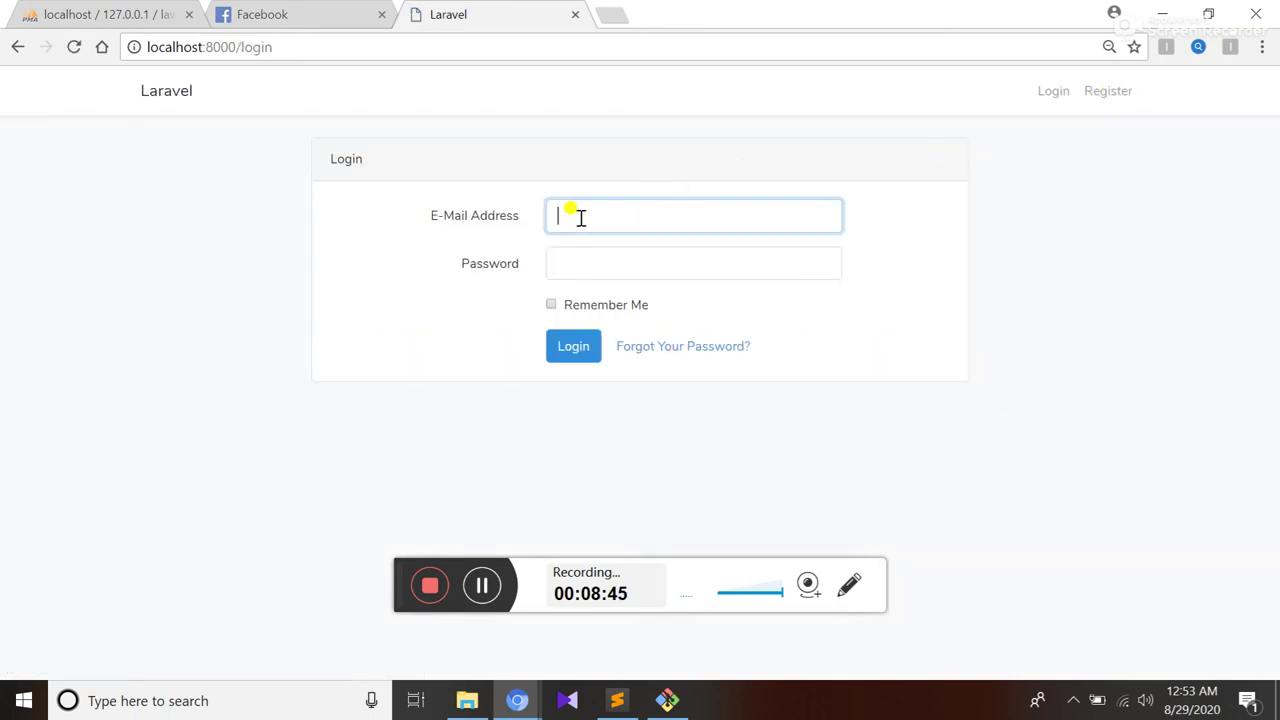
click(580, 217)
key(Down)
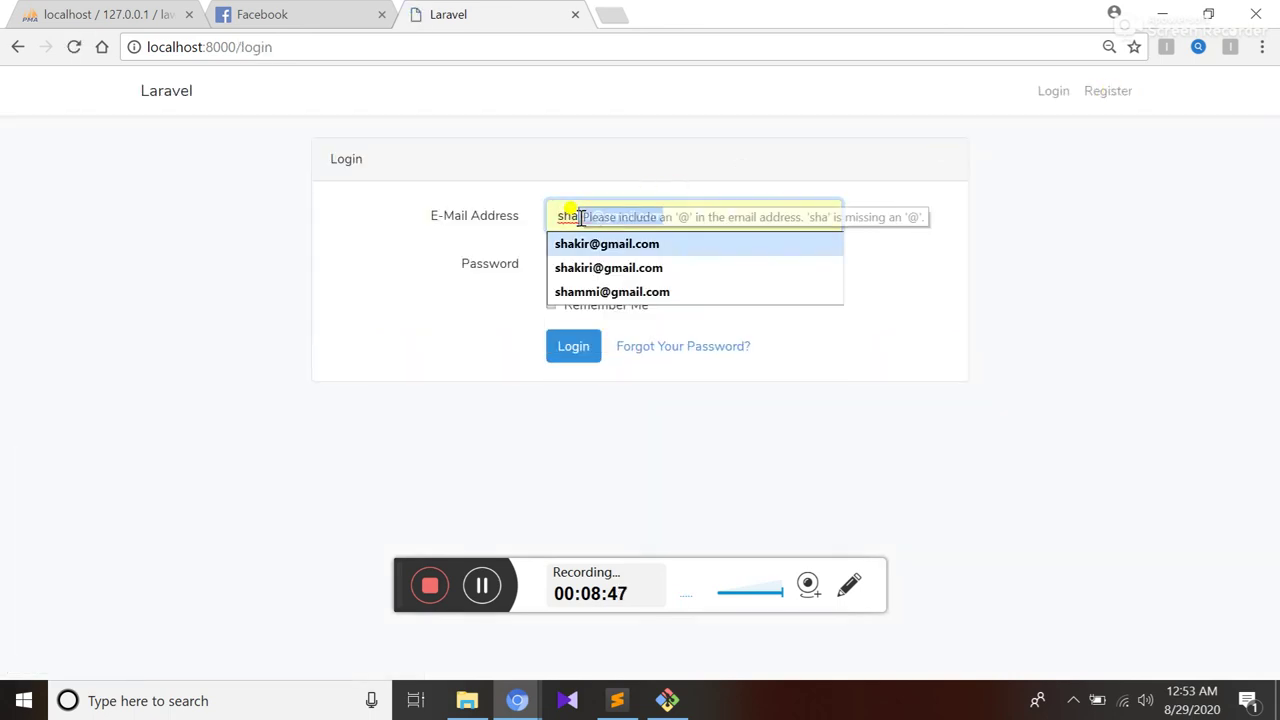
key(Return)
click(579, 261)
text(1)
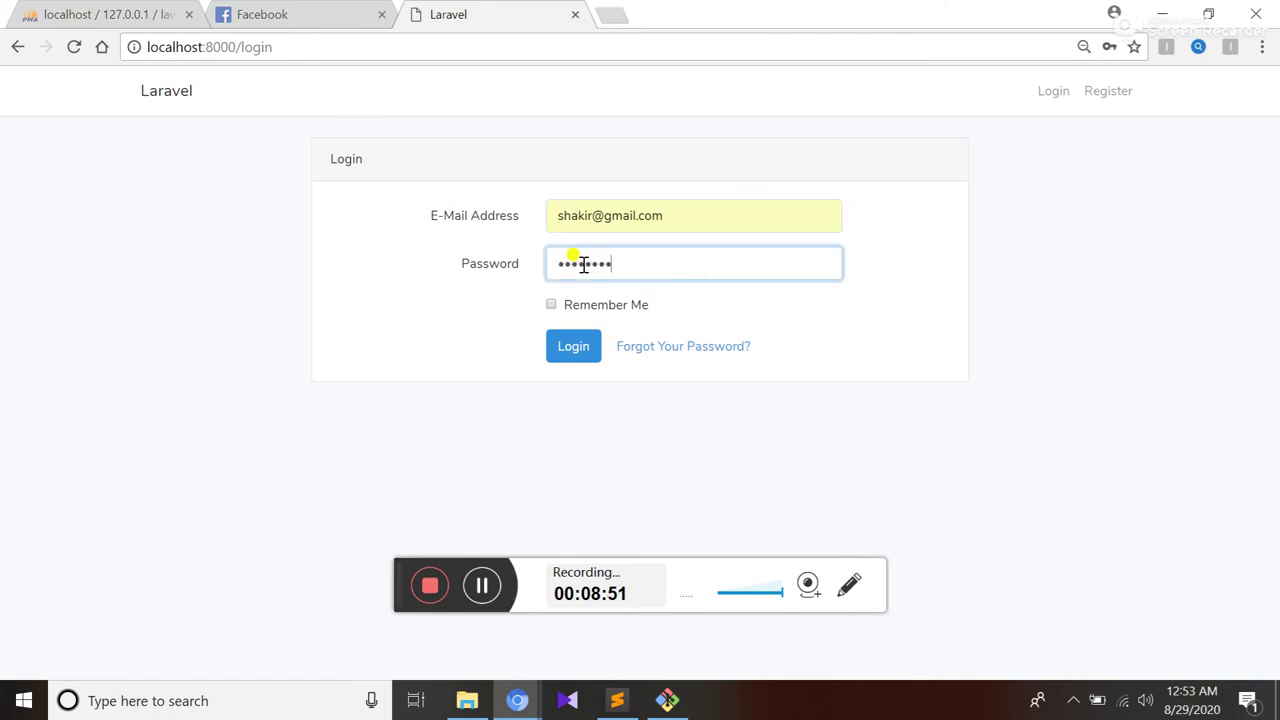
key(Return)
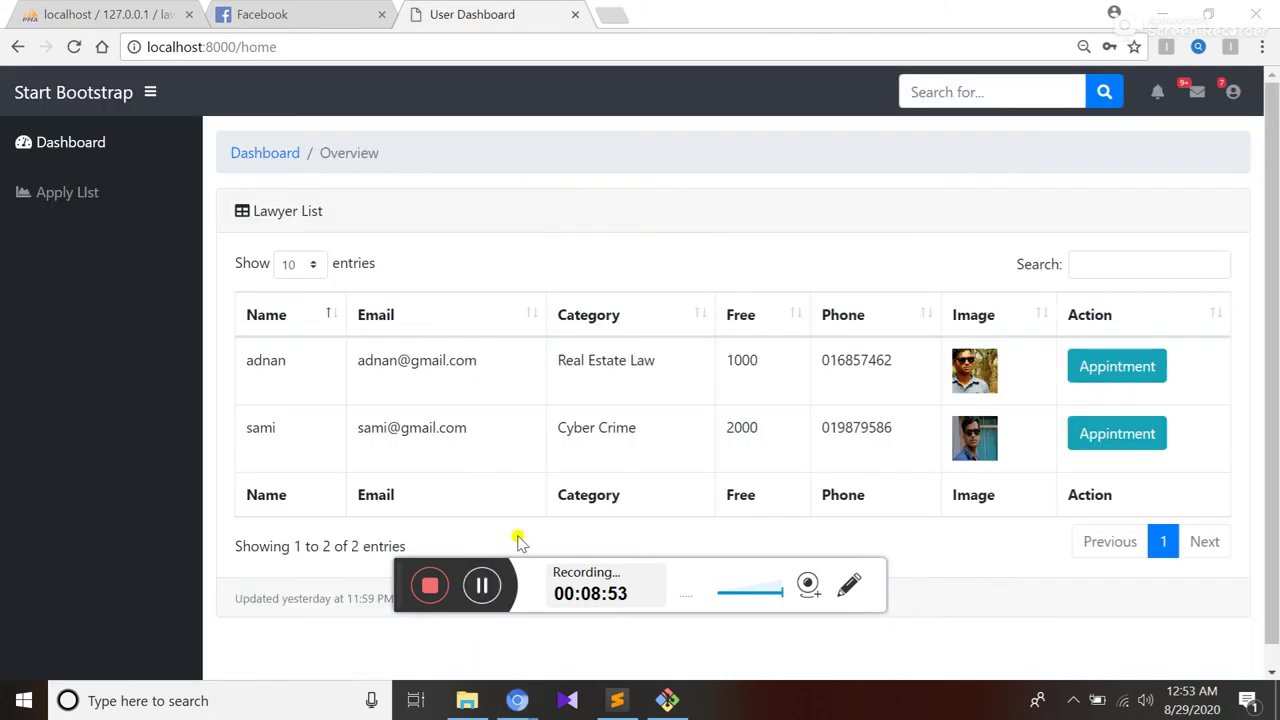
click(58, 195)
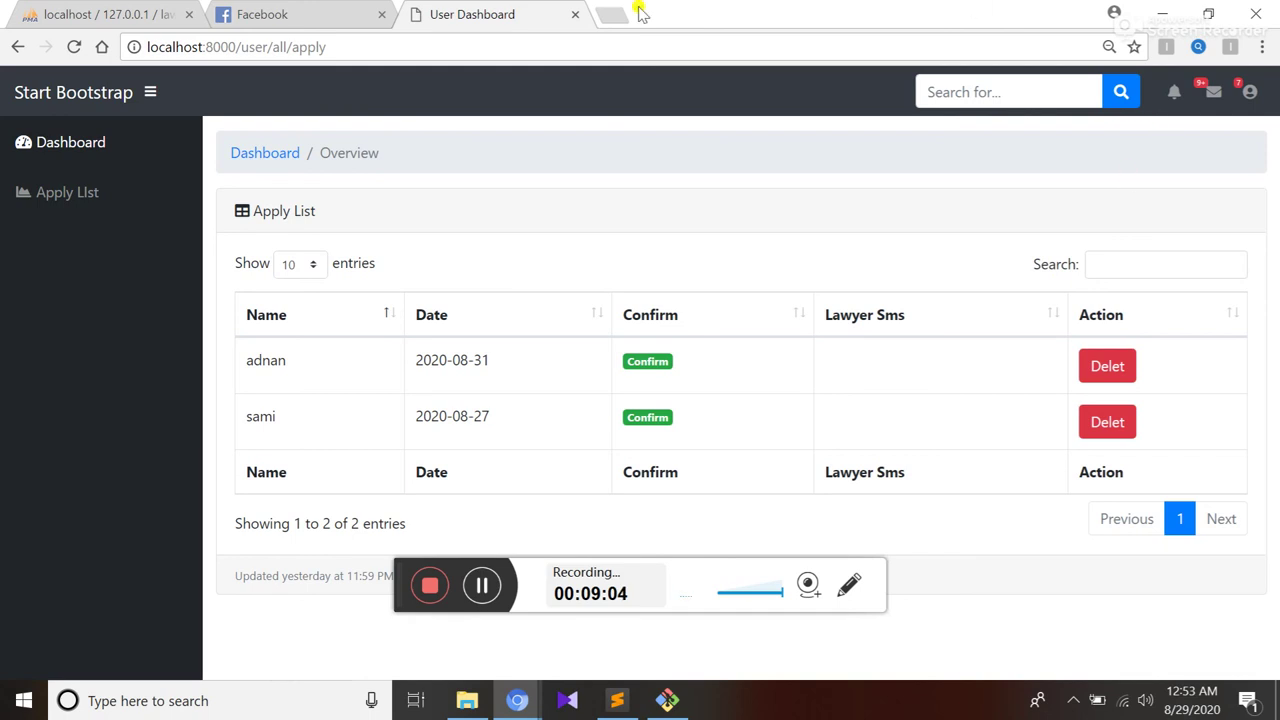
Return to the Admin Panel window and show the All apponment list
mouse_move(517, 698)
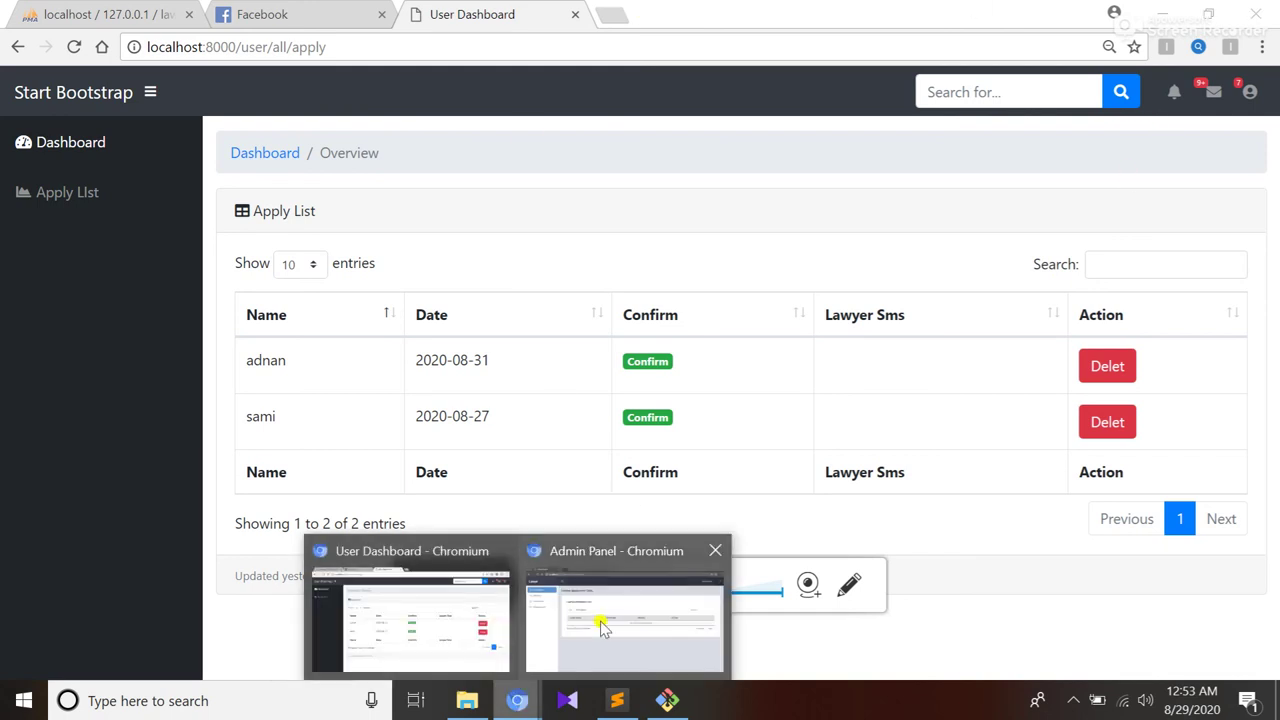
click(603, 618)
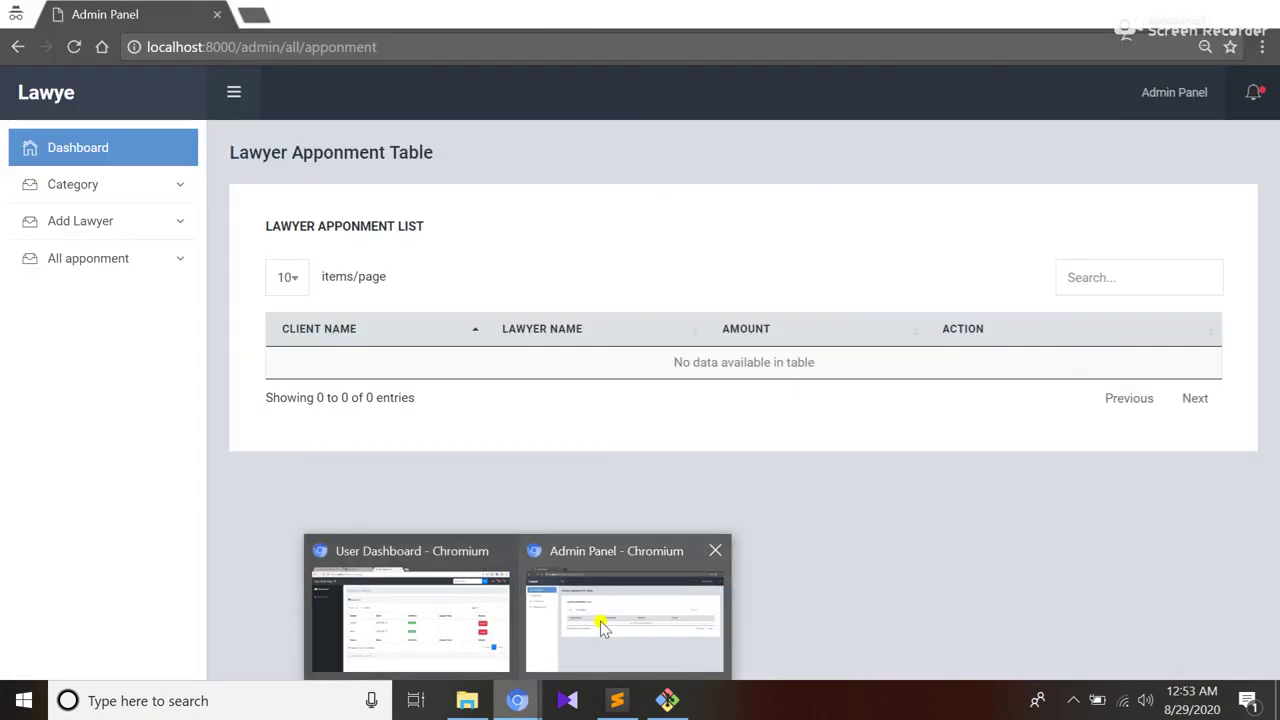
click(86, 270)
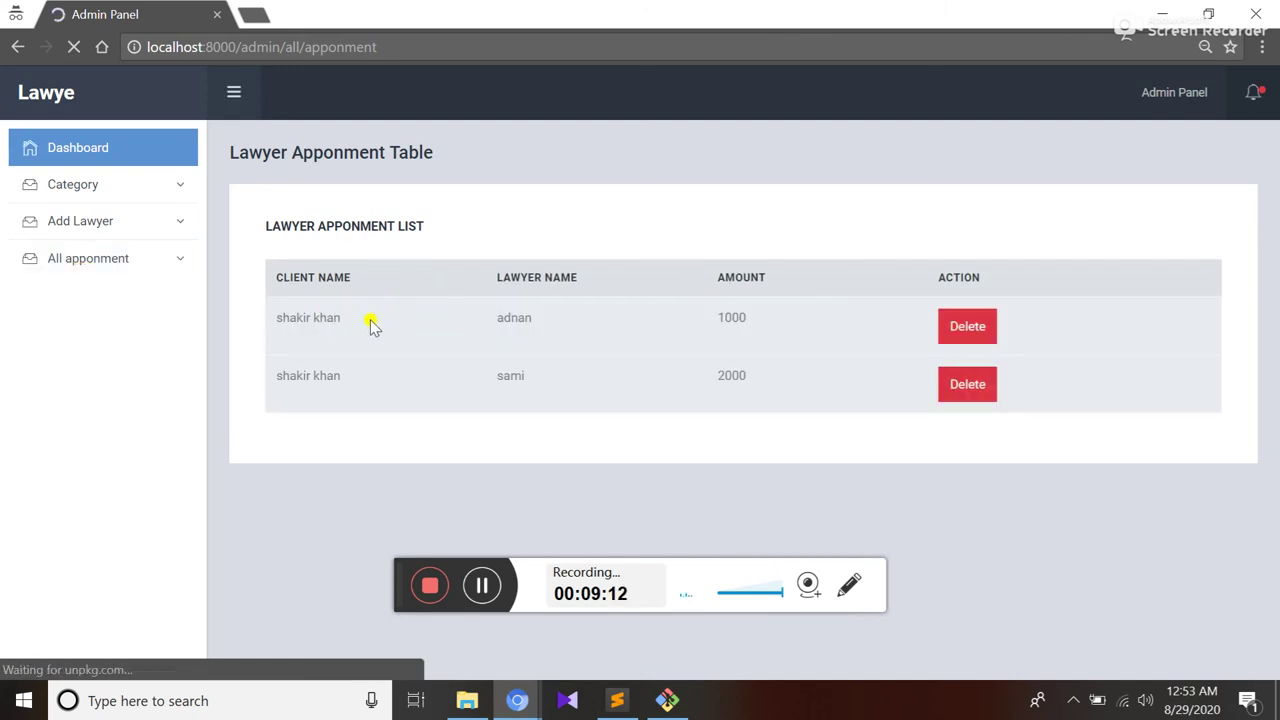
Highlight both rows' client and lawyer names and their amounts, 1000 and 2000
drag(352, 323, 278, 368)
click(347, 393)
click(540, 373)
drag(540, 373, 492, 366)
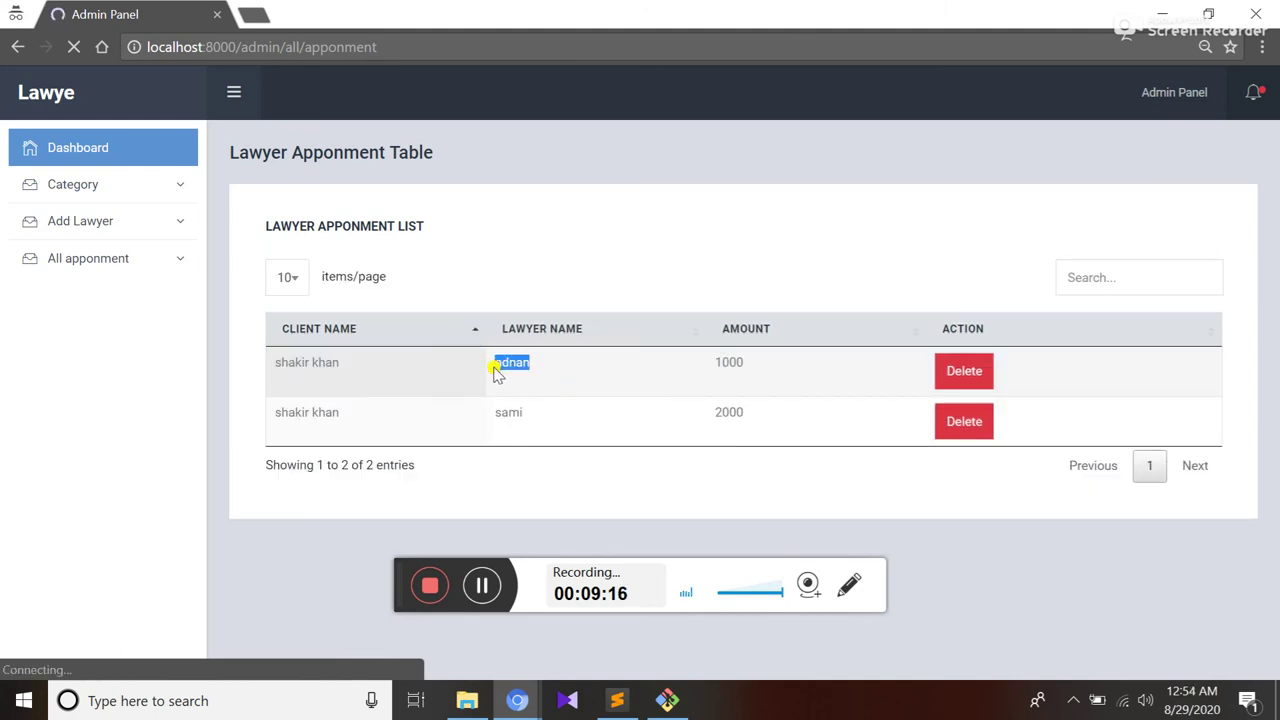
drag(529, 414, 494, 413)
drag(773, 382, 686, 376)
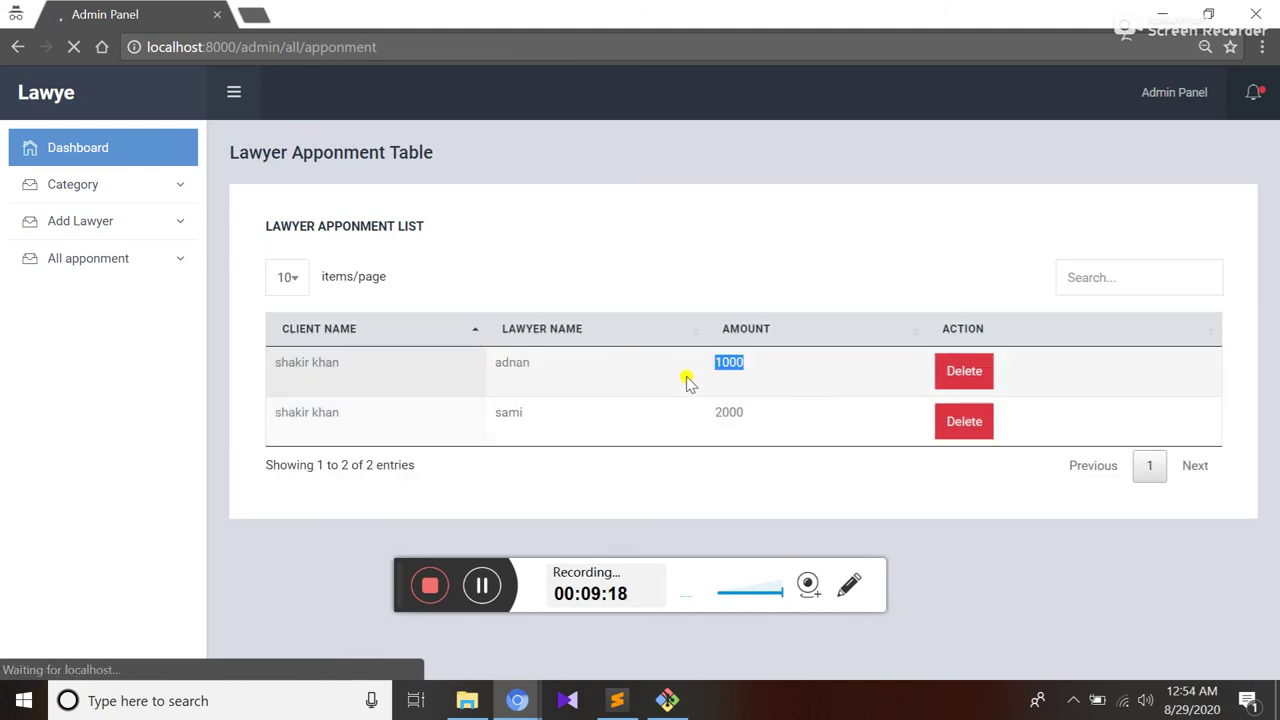
drag(750, 414, 712, 413)
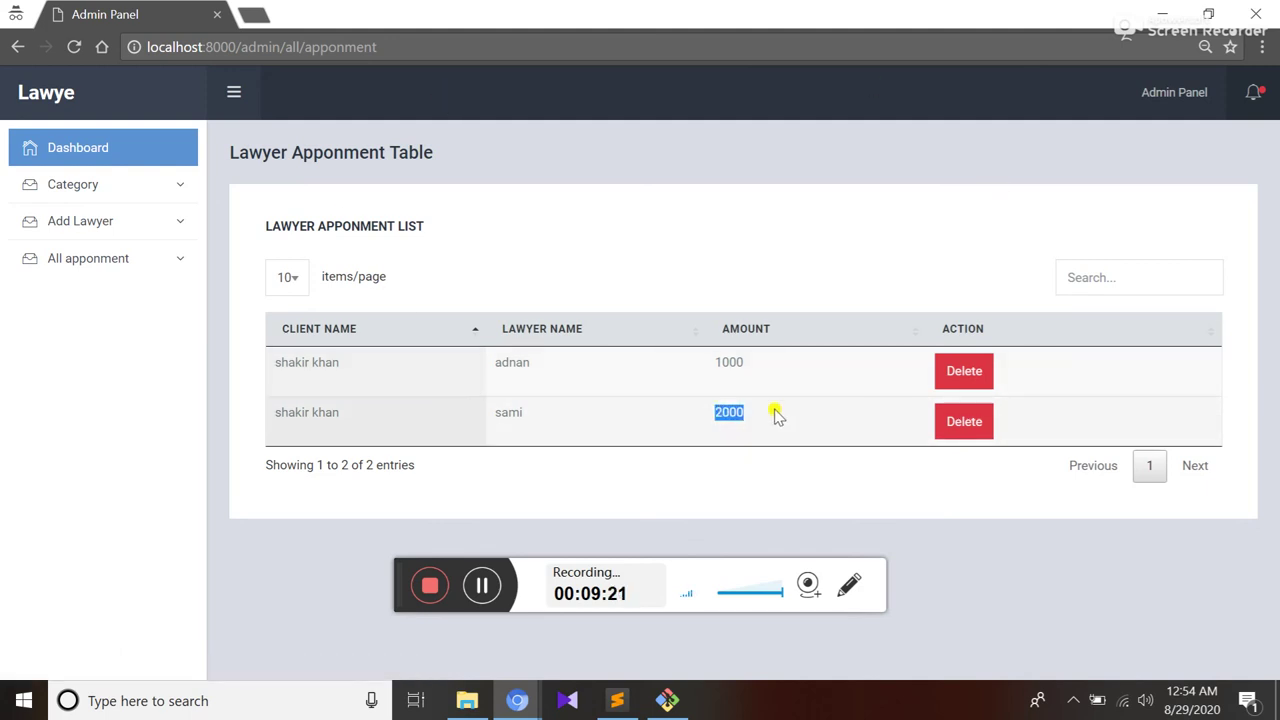